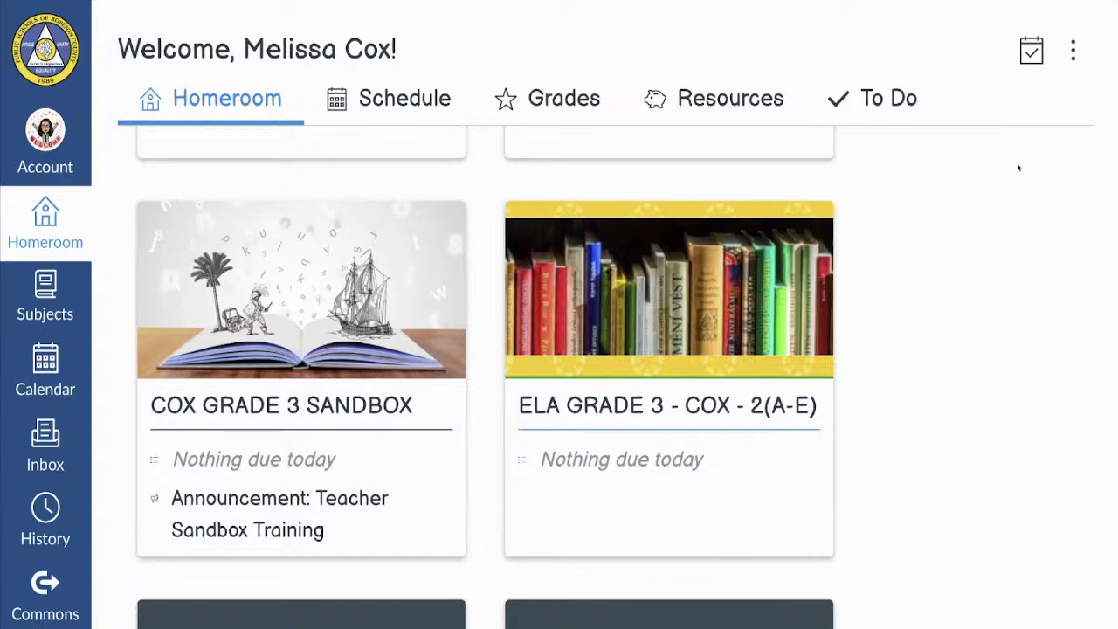
Browse the homeroom's published courses and open the ELA Grade 3 subject to view its home page.
{"action": "scroll", "coordinate": [1019, 168], "scroll_direction": "up", "scroll_amount": 1}
{"action": "scroll", "coordinate": [1018, 167], "scroll_direction": "up", "scroll_amount": 4}
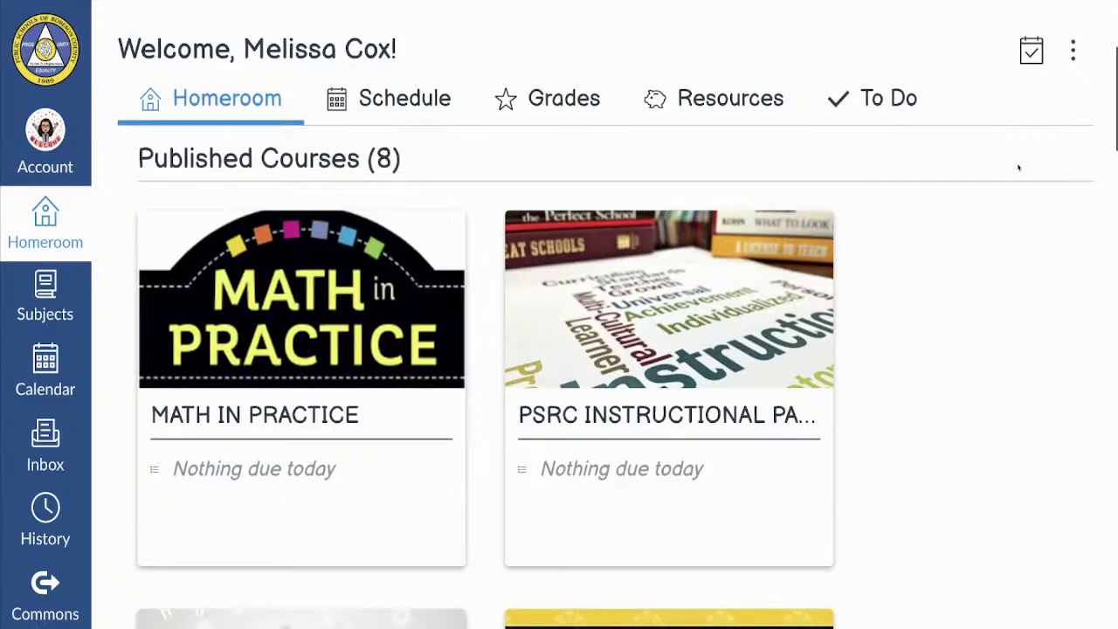
{"action": "scroll", "coordinate": [1018, 167], "scroll_direction": "up", "scroll_amount": 3}
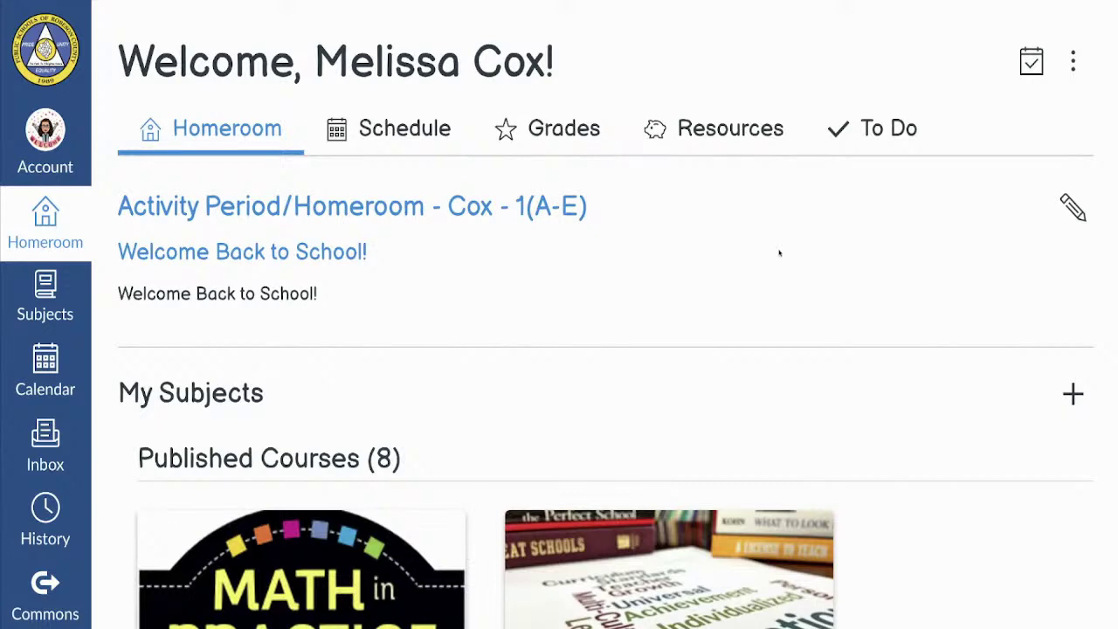
{"action": "scroll", "coordinate": [779, 253], "scroll_direction": "down", "scroll_amount": 6}
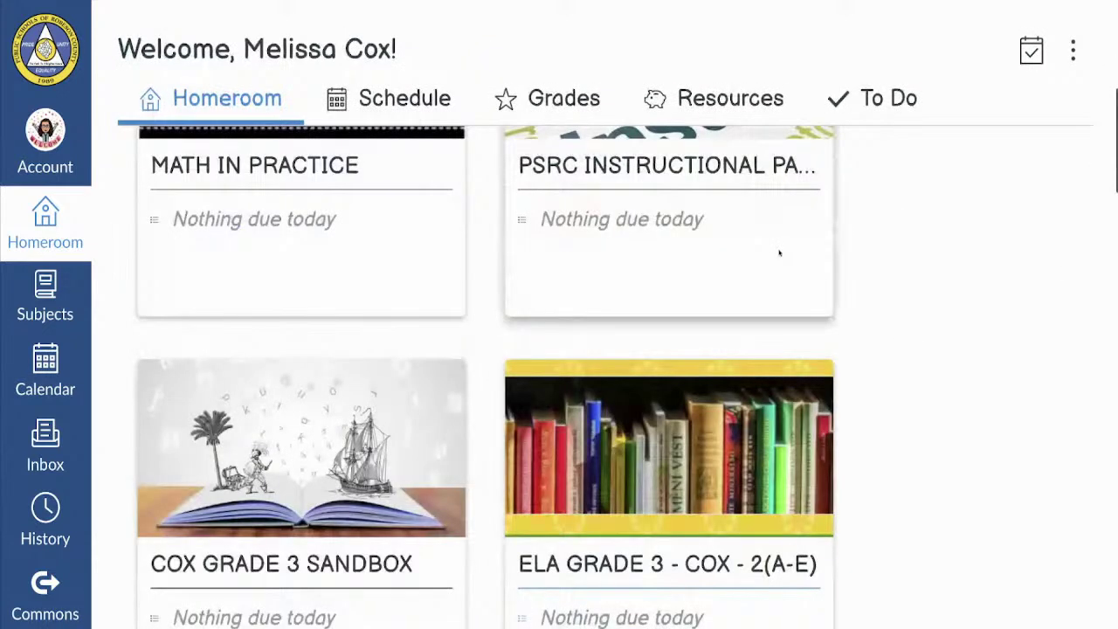
{"action": "scroll", "coordinate": [779, 253], "scroll_direction": "down", "scroll_amount": 3}
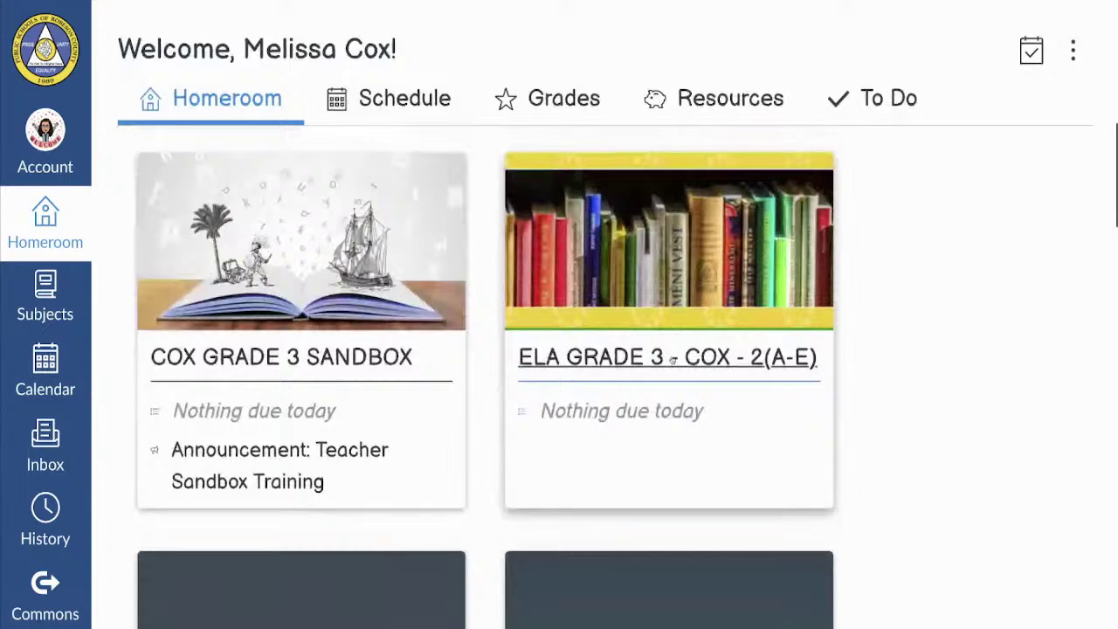
{"action": "left_click", "coordinate": [672, 358]}
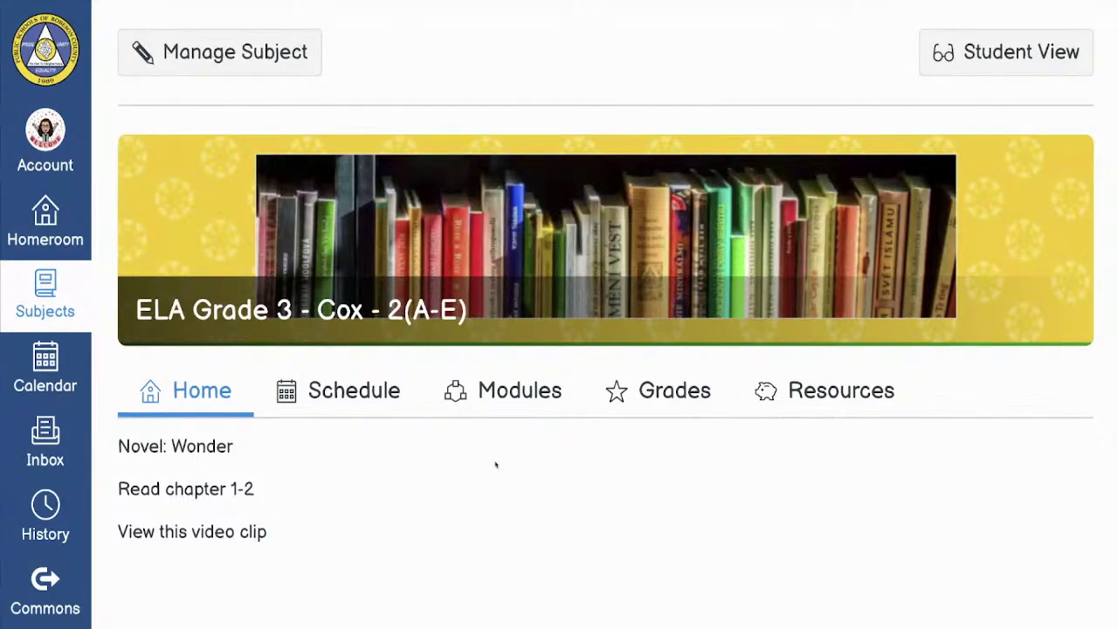
Return to the homeroom dashboard and open the list of modules in the Grade 3 Sandbox course.
{"action": "left_click", "coordinate": [44, 242]}
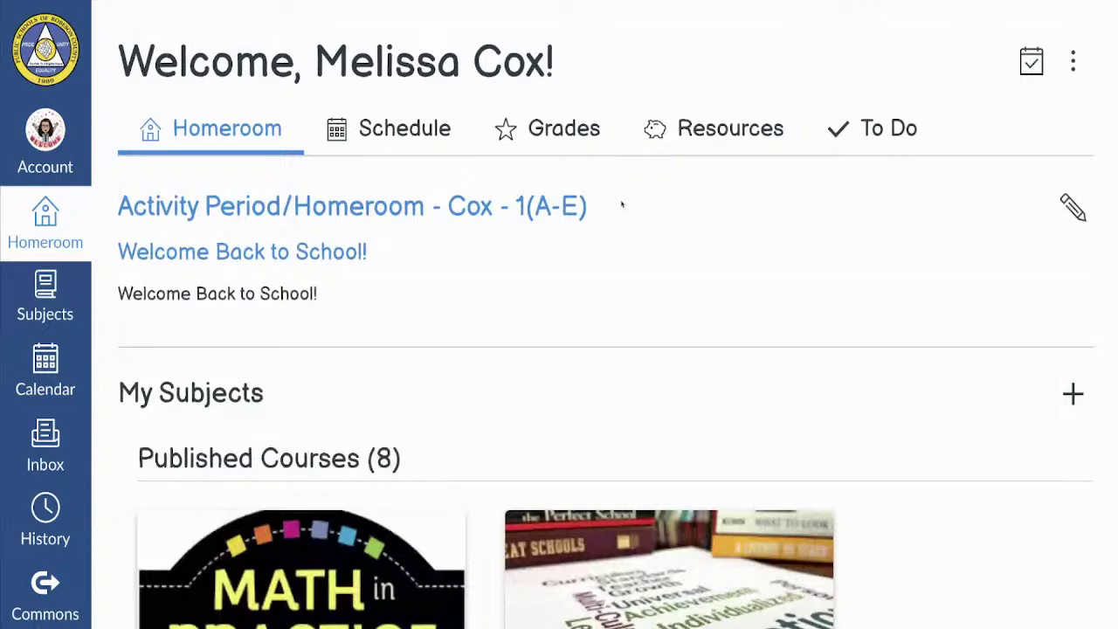
{"action": "scroll", "coordinate": [622, 204], "scroll_direction": "down", "scroll_amount": 6}
{"action": "scroll", "coordinate": [622, 204], "scroll_direction": "down", "scroll_amount": 2}
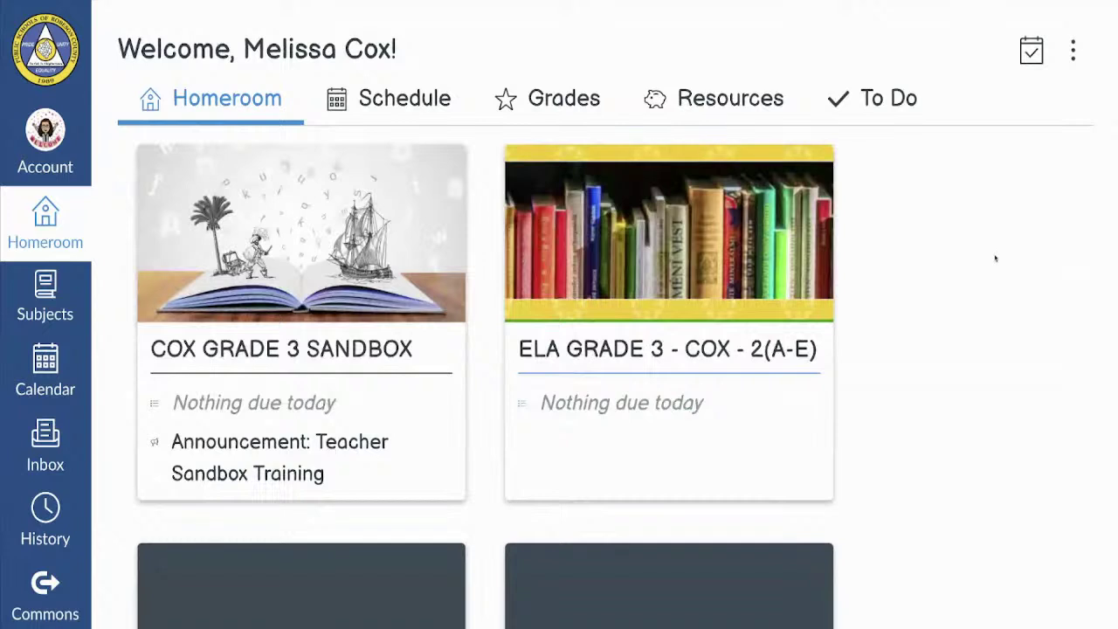
{"action": "scroll", "coordinate": [995, 257], "scroll_direction": "up", "scroll_amount": 1}
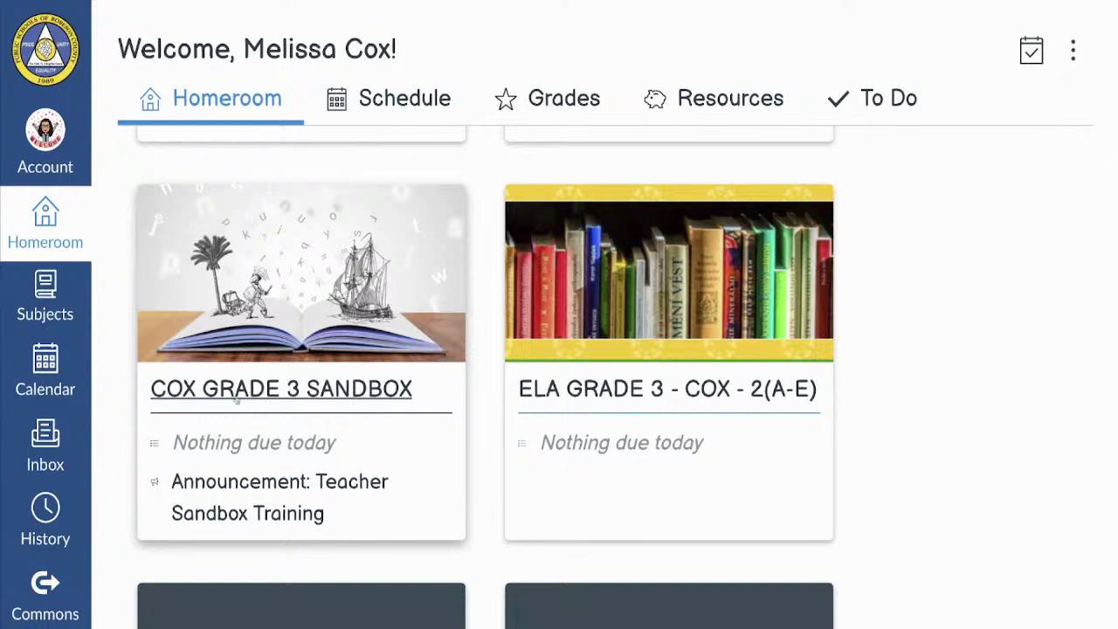
{"action": "left_click", "coordinate": [314, 398]}
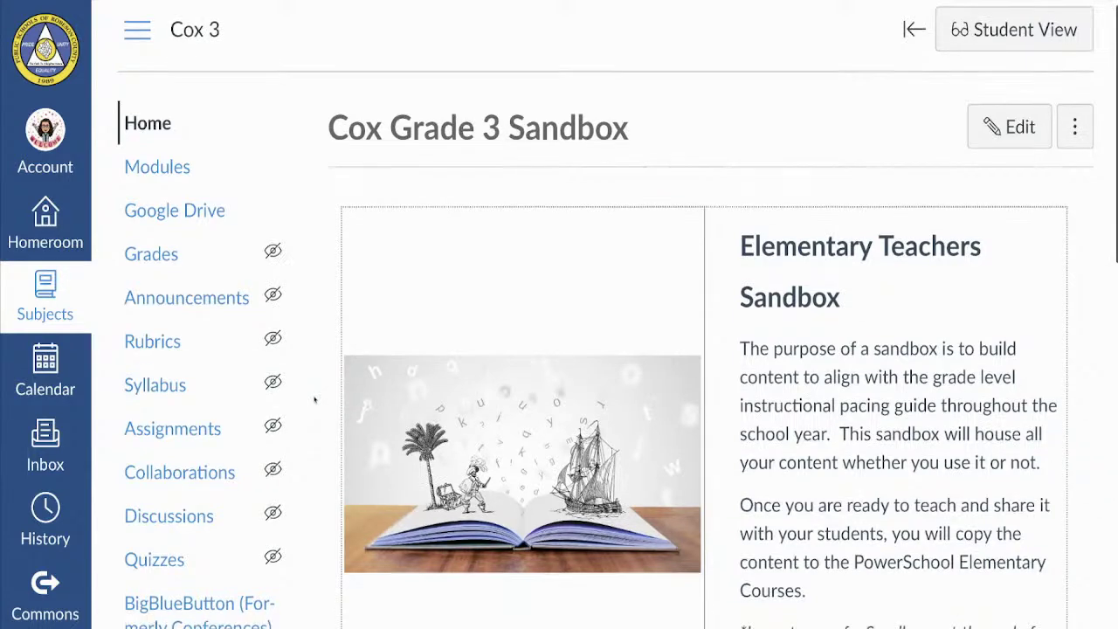
{"action": "scroll", "coordinate": [314, 400], "scroll_direction": "down", "scroll_amount": 1}
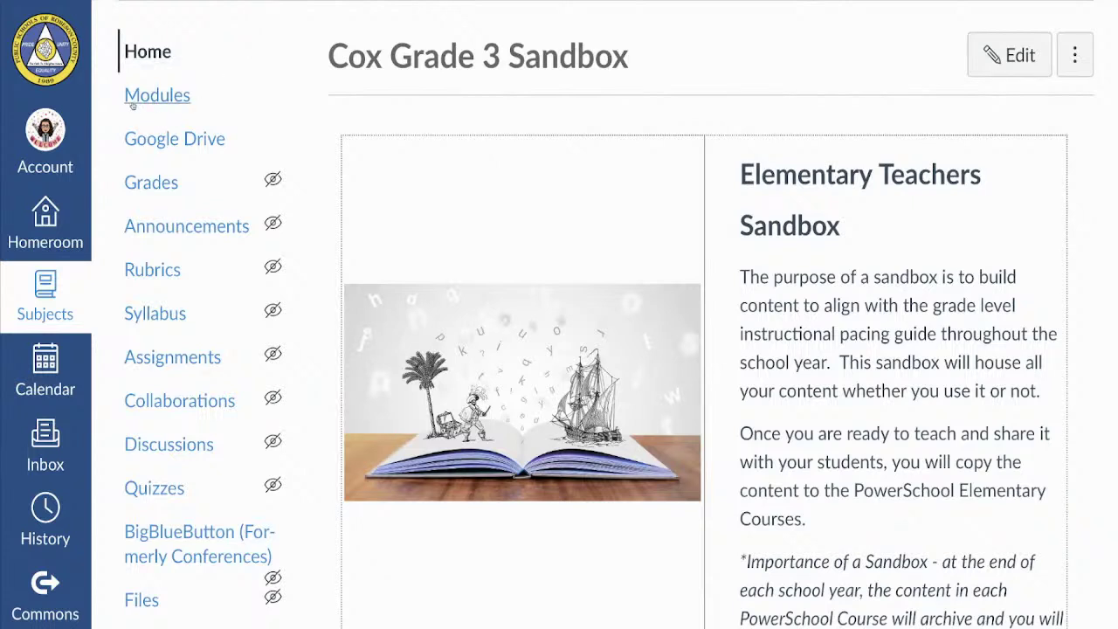
{"action": "left_click", "coordinate": [157, 98]}
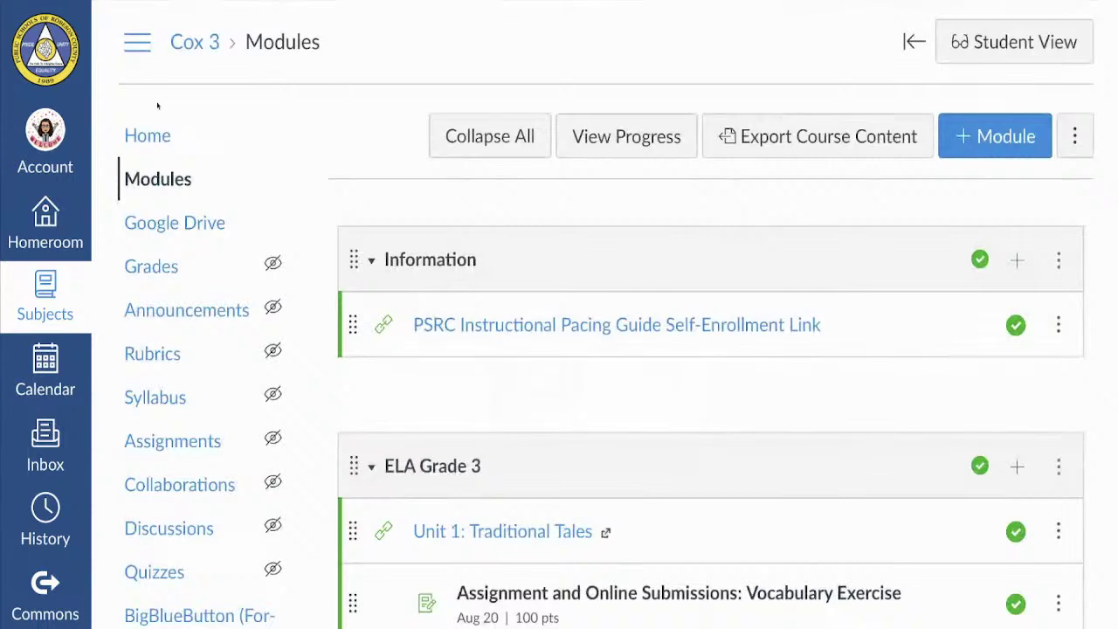
Collapse the ELA Grade 3 module so its items are hidden.
{"action": "scroll", "coordinate": [157, 105], "scroll_direction": "down", "scroll_amount": 1}
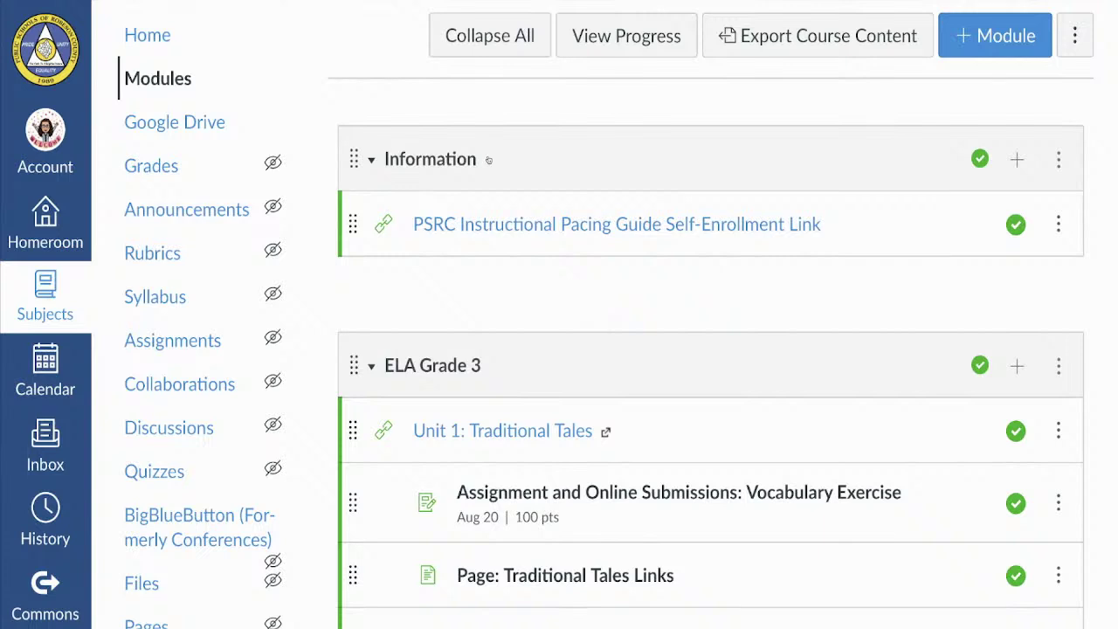
{"action": "scroll", "coordinate": [512, 292], "scroll_direction": "down", "scroll_amount": 2}
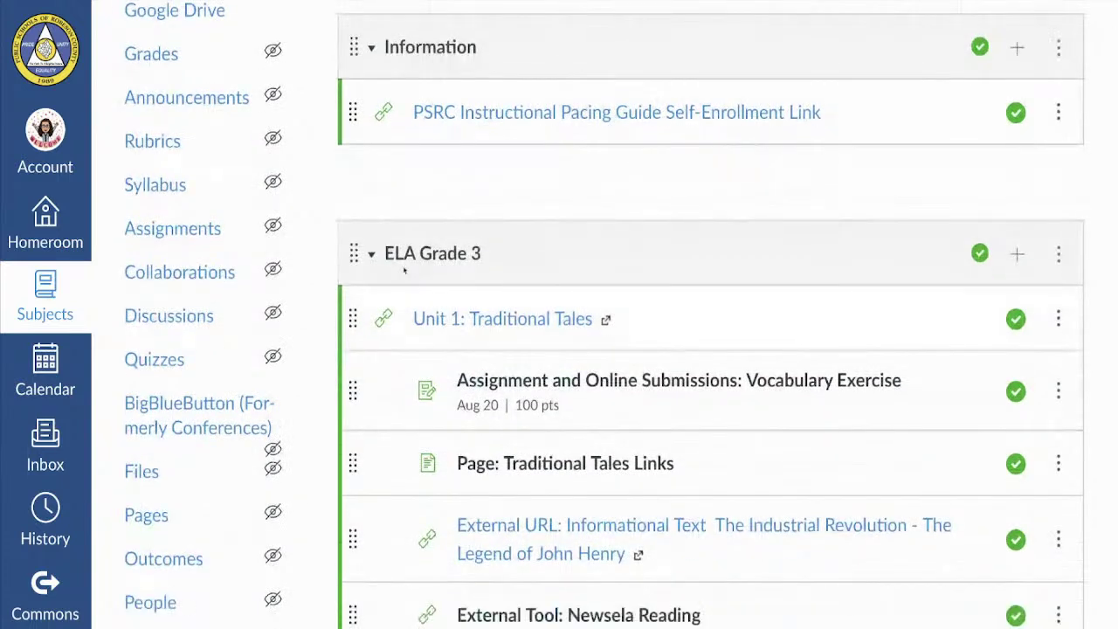
{"action": "left_click", "coordinate": [375, 255]}
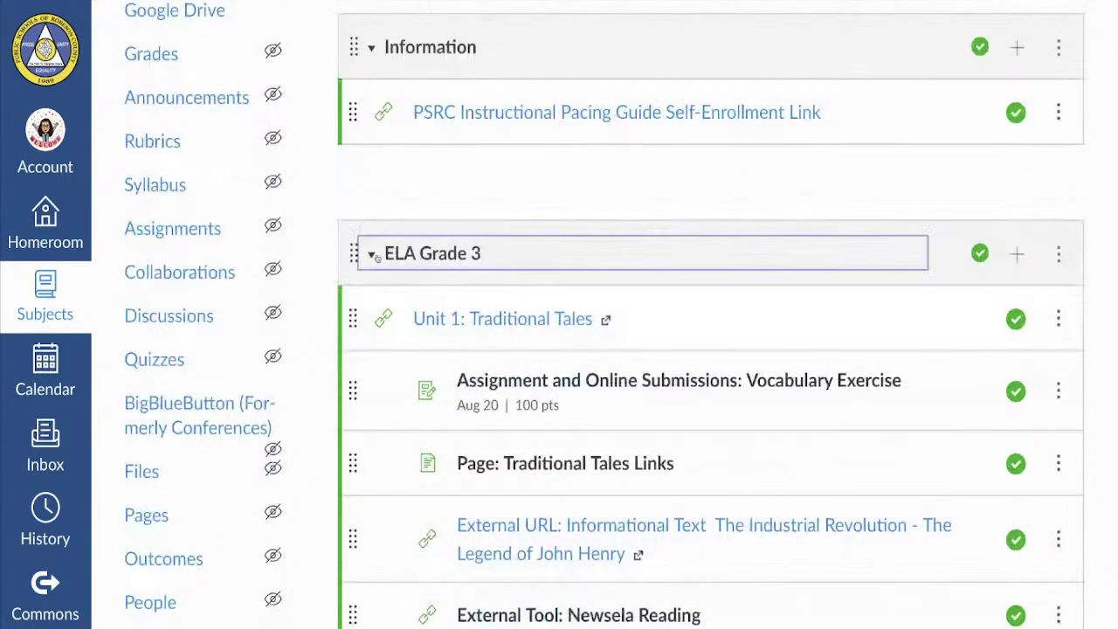
Look over the sandbox's subject modules from Information through Social Studies Grade 3.
{"action": "scroll", "coordinate": [410, 336], "scroll_direction": "down", "scroll_amount": 2}
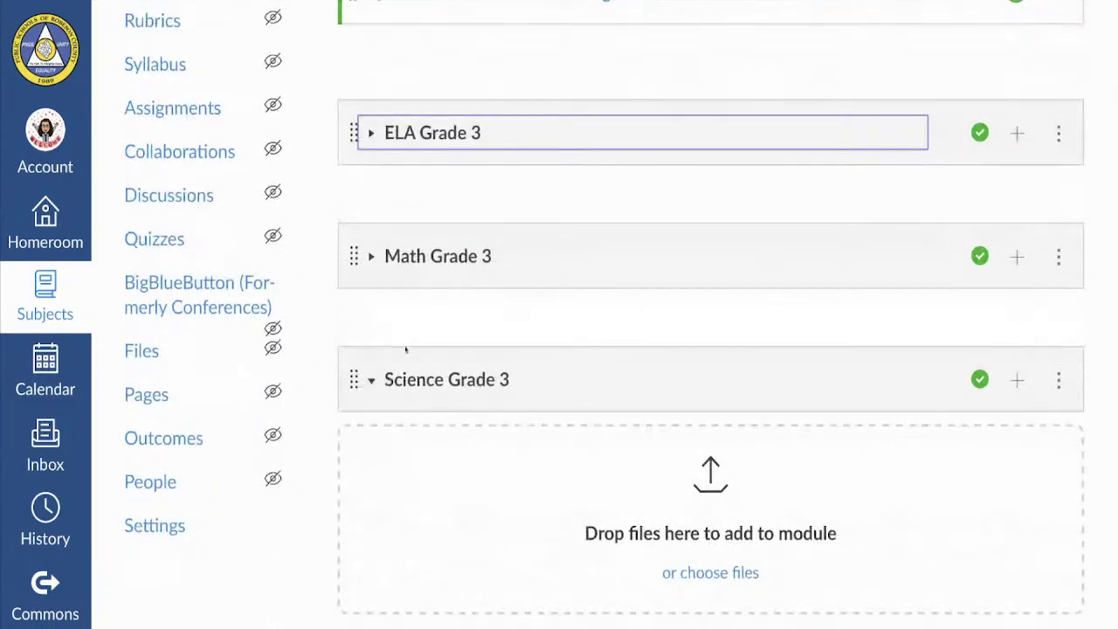
{"action": "scroll", "coordinate": [371, 383], "scroll_direction": "down", "scroll_amount": 3}
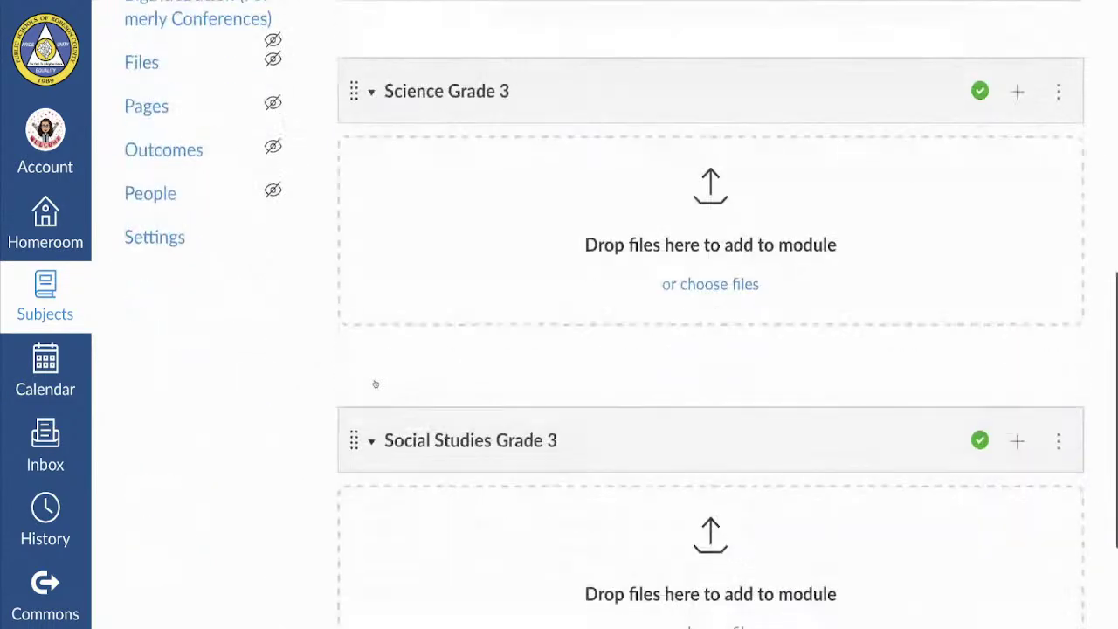
{"action": "scroll", "coordinate": [313, 346], "scroll_direction": "up", "scroll_amount": 7}
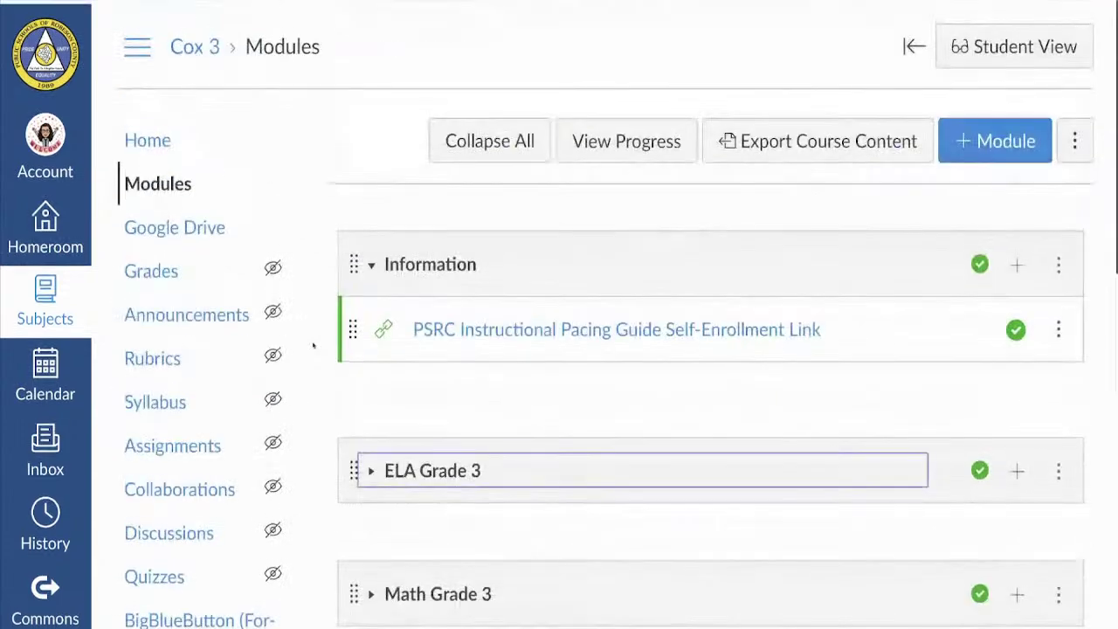
{"action": "scroll", "coordinate": [312, 346], "scroll_direction": "down", "scroll_amount": 2}
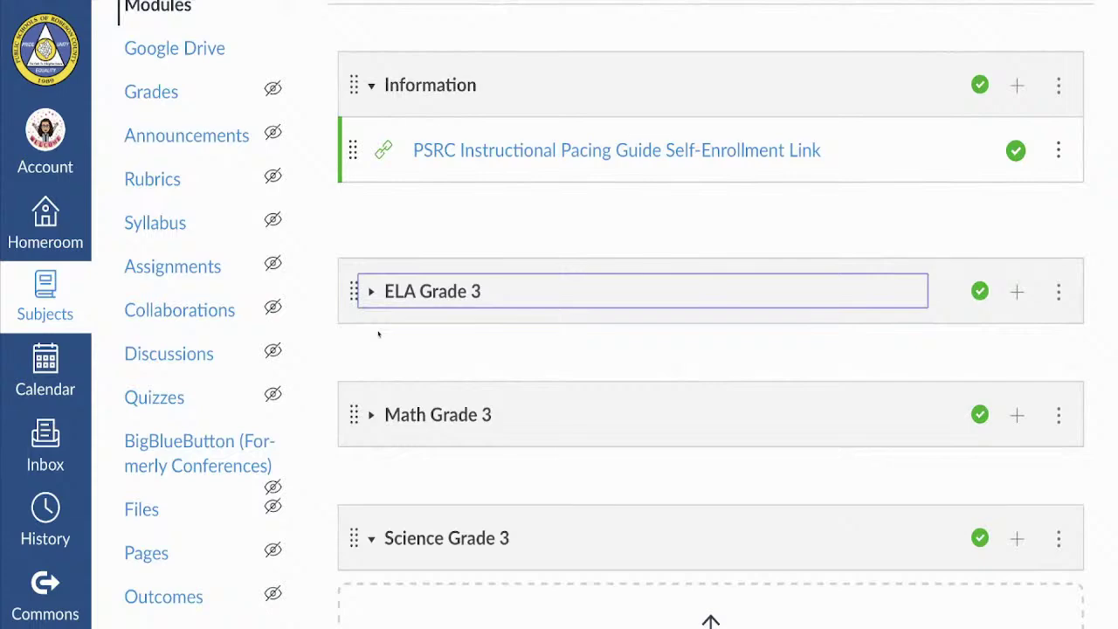
{"action": "scroll", "coordinate": [403, 339], "scroll_direction": "down", "scroll_amount": 4}
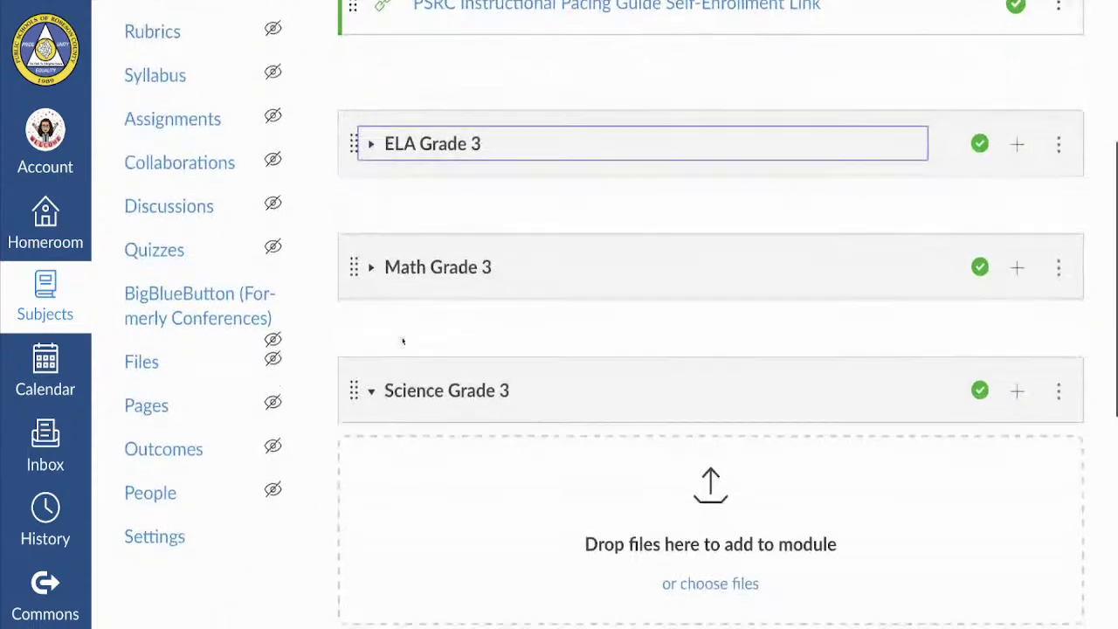
{"action": "scroll", "coordinate": [378, 347], "scroll_direction": "up", "scroll_amount": 5}
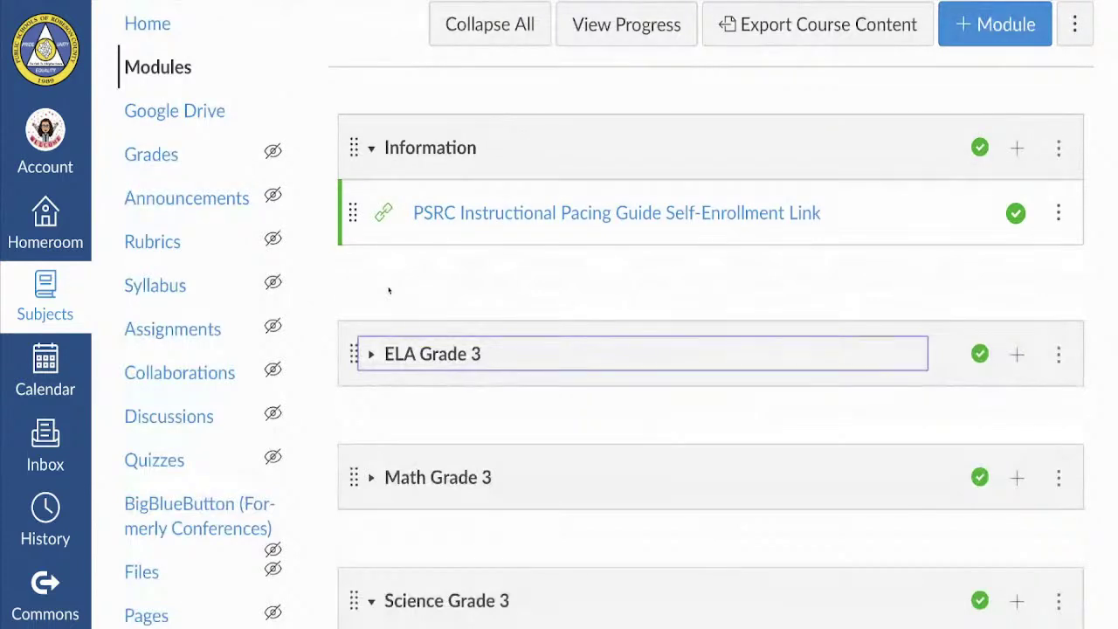
{"action": "scroll", "coordinate": [386, 289], "scroll_direction": "up", "scroll_amount": 1}
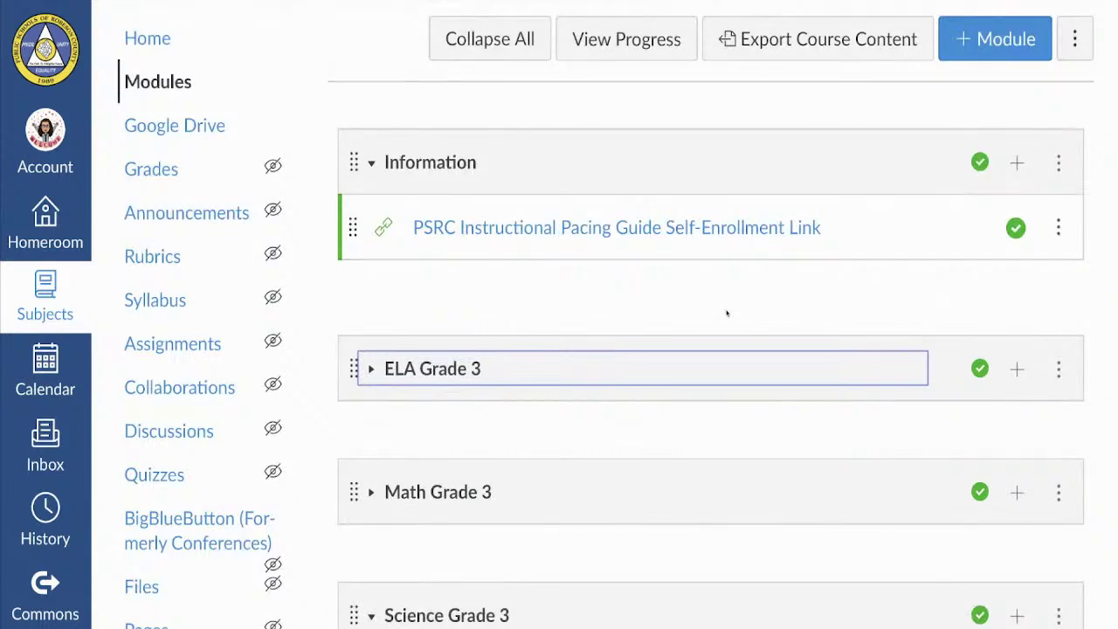
Add a module named "ELA Grade 3" to the sandbox course.
{"action": "left_click", "coordinate": [1002, 55]}
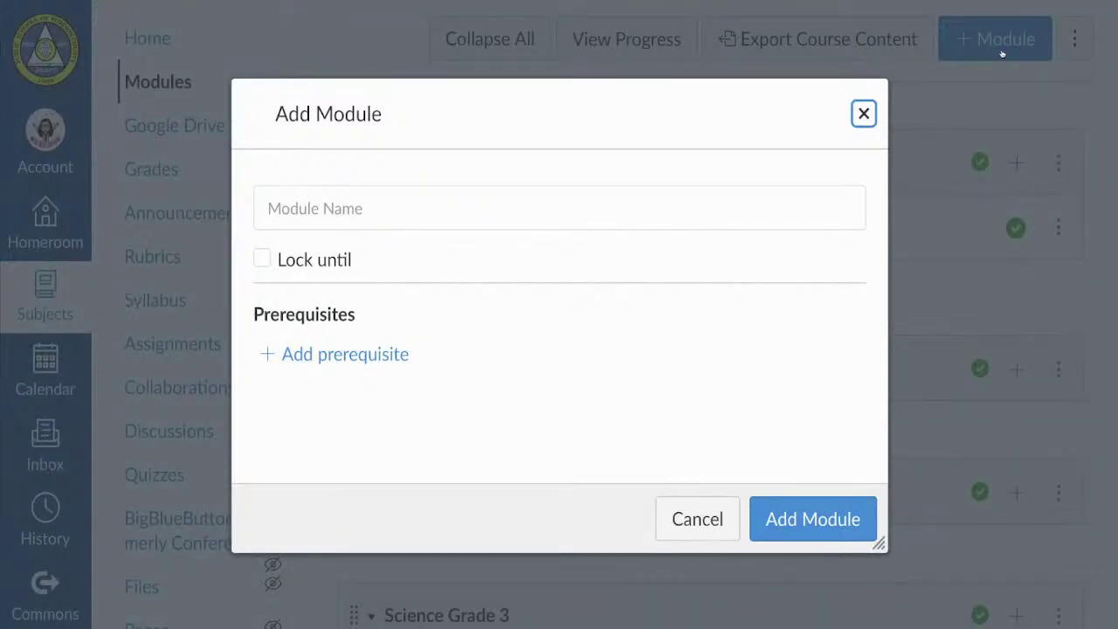
{"action": "left_click", "coordinate": [369, 214]}
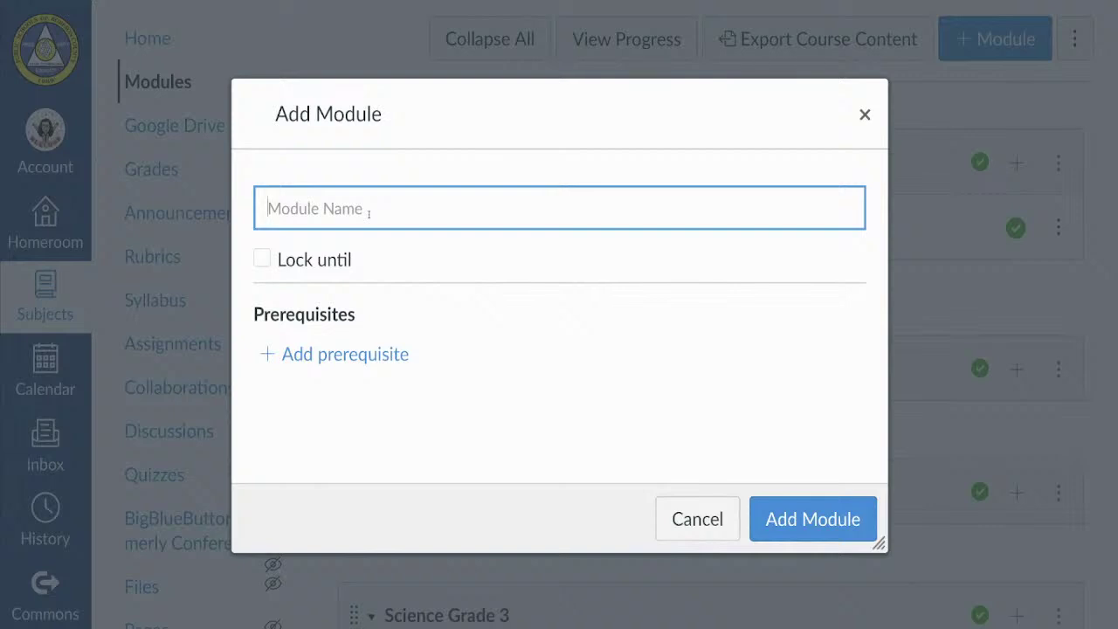
{"action": "type", "text": "ELA "}
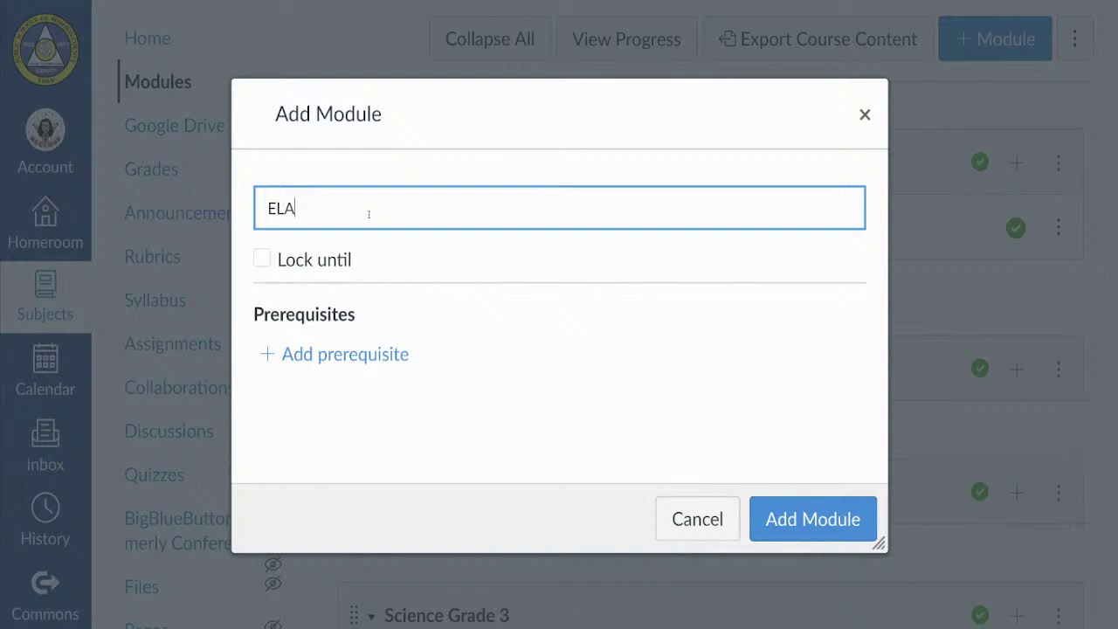
{"action": "type", "text": "Grade 3"}
{"action": "left_click", "coordinate": [799, 519]}
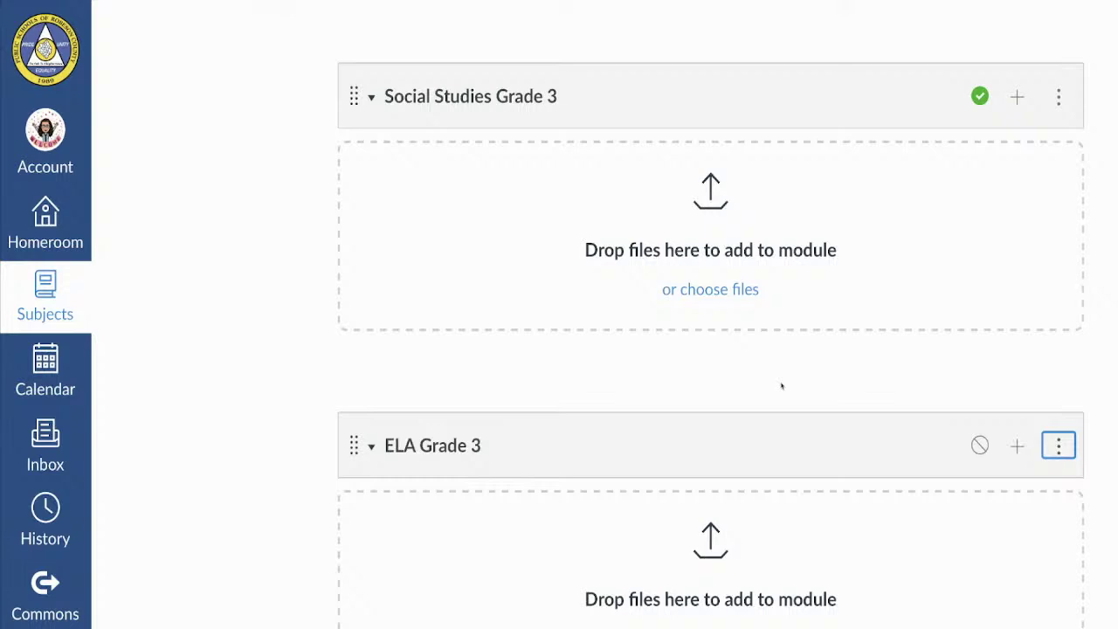
Publish the new, empty ELA Grade 3 module below Social Studies Grade 3.
{"action": "scroll", "coordinate": [781, 385], "scroll_direction": "down", "scroll_amount": 1}
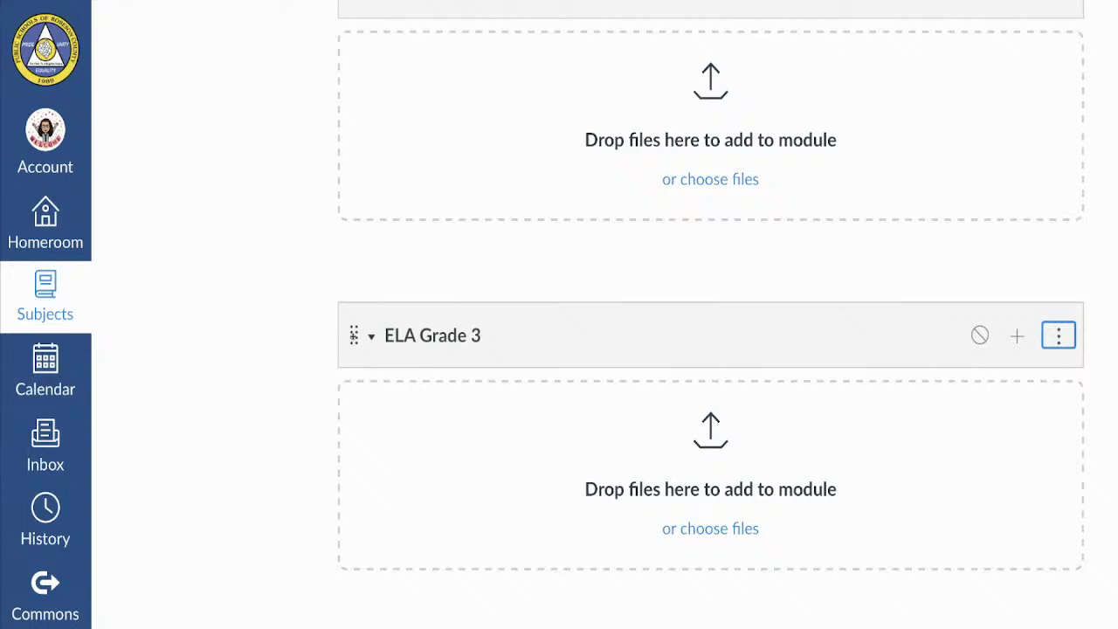
{"action": "left_click_drag", "start_coordinate": [353, 335], "coordinate": [354, 254]}
{"action": "left_click_drag", "start_coordinate": [352, 332], "coordinate": [339, 304]}
{"action": "left_click", "coordinate": [980, 336]}
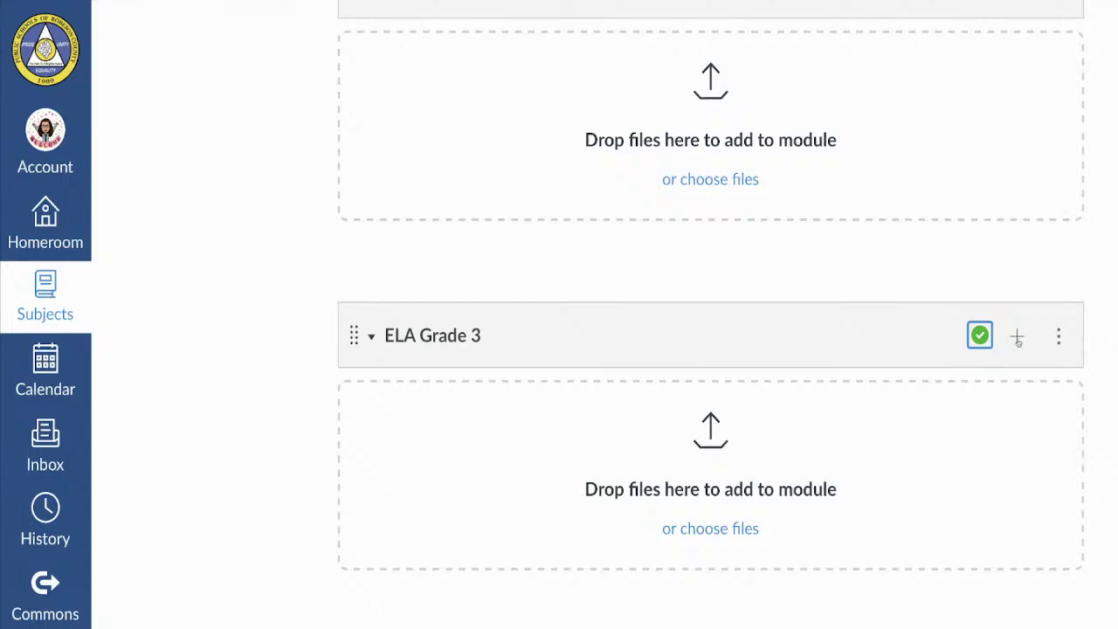
View the new ELA Grade 3 module's dialog for adding an item and its list of module options, making no changes.
{"action": "left_click", "coordinate": [1017, 339]}
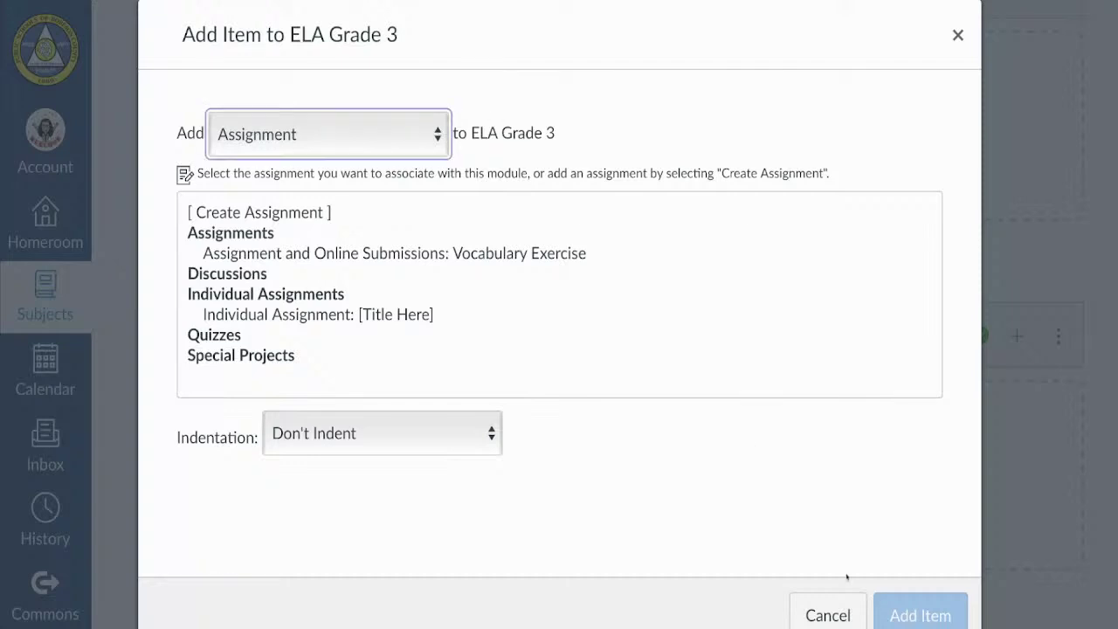
{"action": "left_click", "coordinate": [841, 606]}
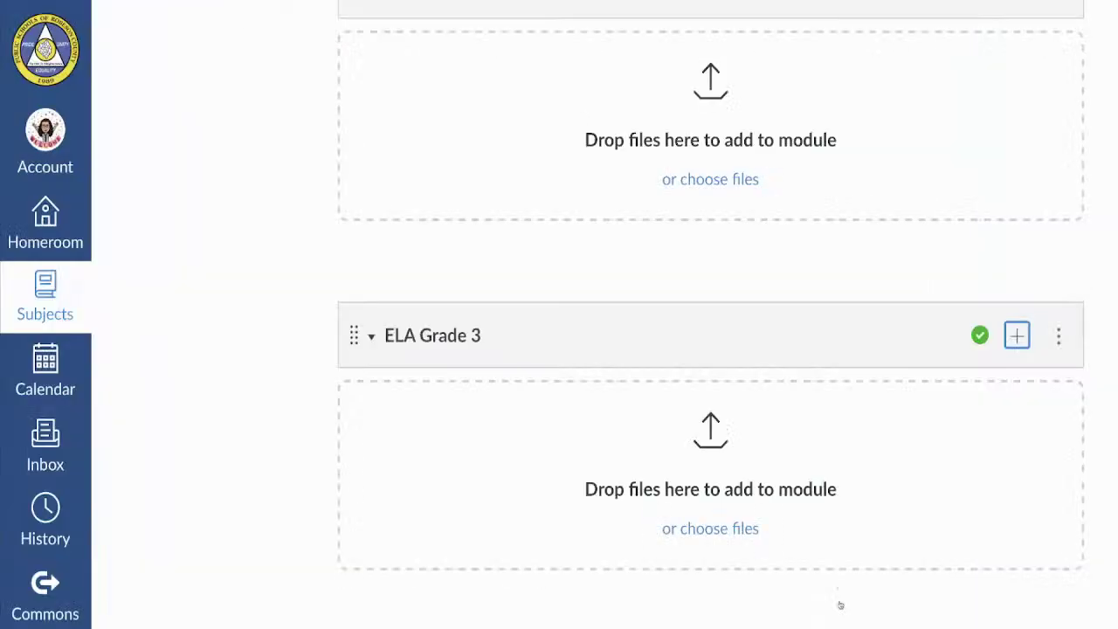
{"action": "double_click", "coordinate": [1059, 337]}
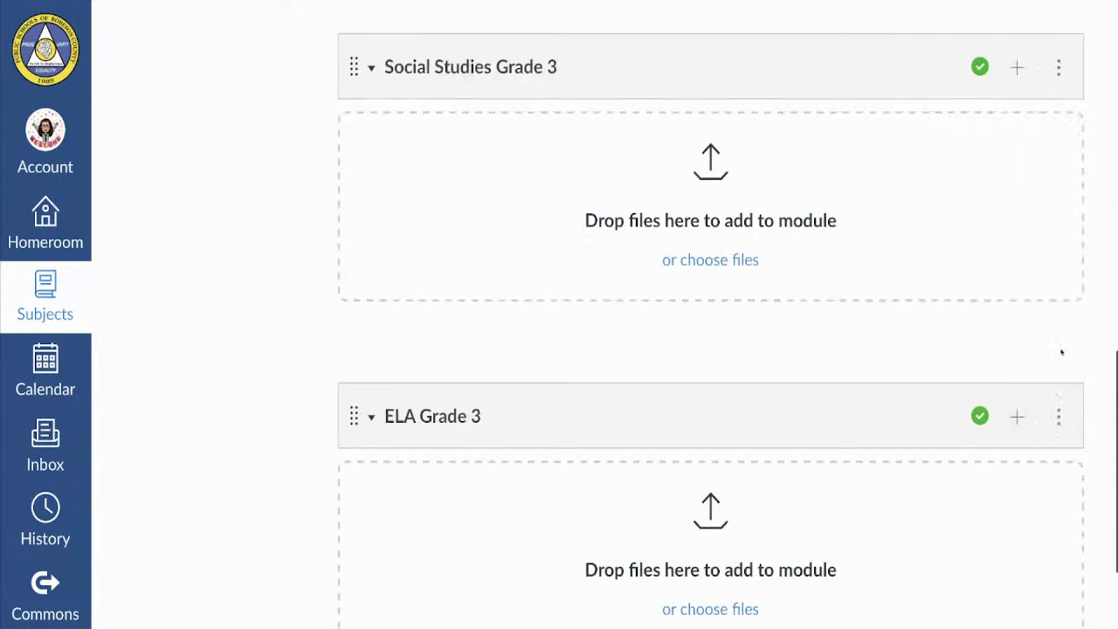
{"action": "left_click", "coordinate": [1059, 417]}
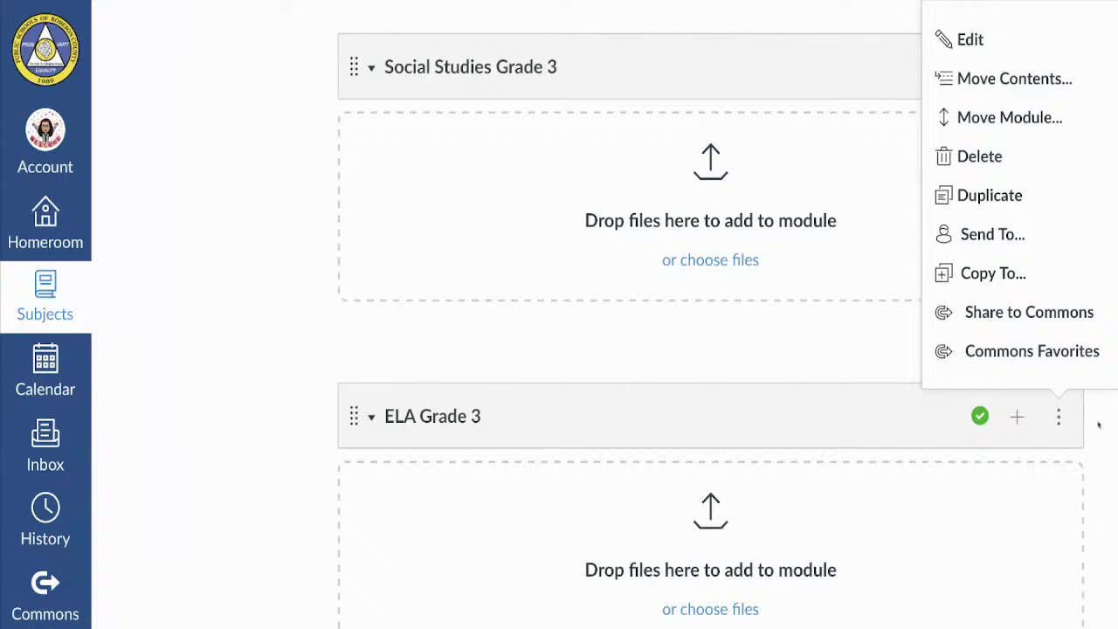
{"action": "left_click", "coordinate": [1099, 424]}
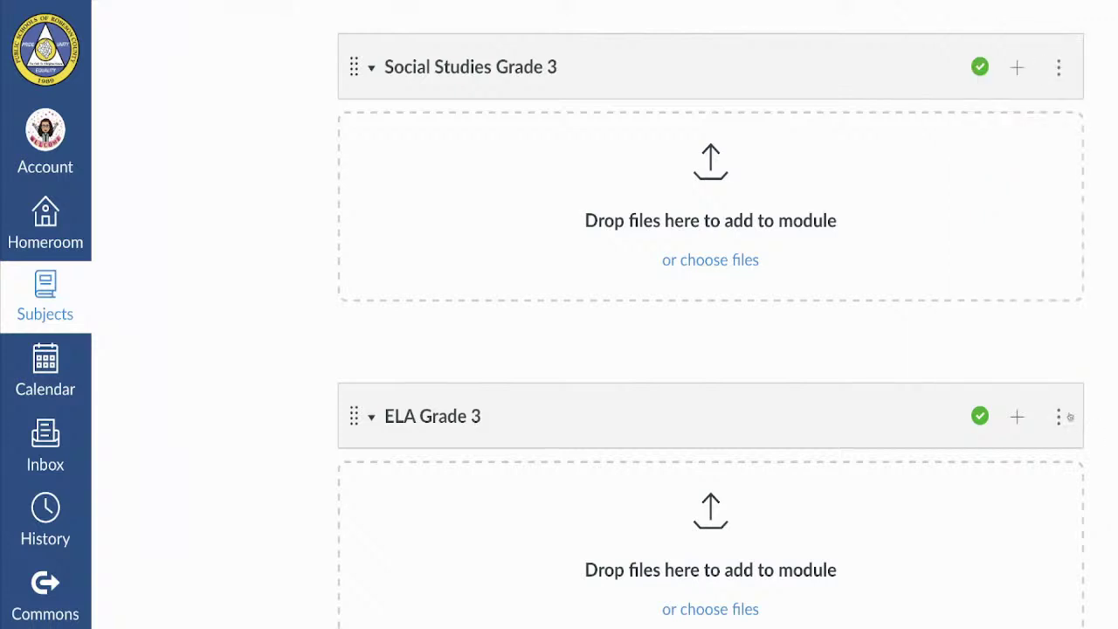
Expand the ELA Grade 3 module located between Information and Math Grade 3.
{"action": "scroll", "coordinate": [1029, 382], "scroll_direction": "up", "scroll_amount": 1}
{"action": "scroll", "coordinate": [1029, 381], "scroll_direction": "up", "scroll_amount": 10}
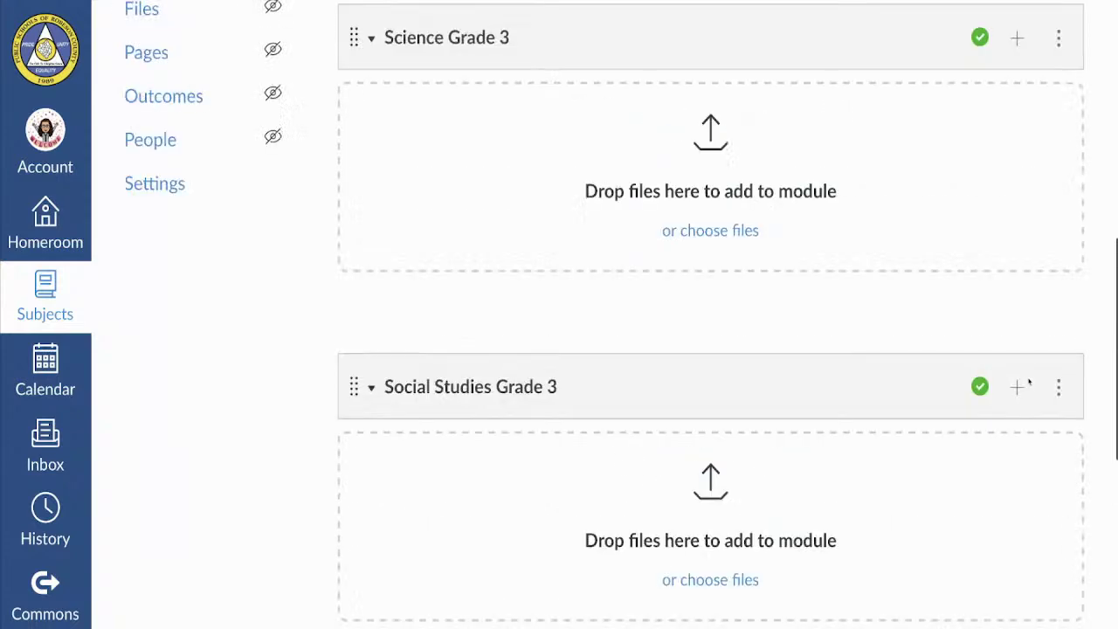
{"action": "scroll", "coordinate": [1029, 382], "scroll_direction": "up", "scroll_amount": 3}
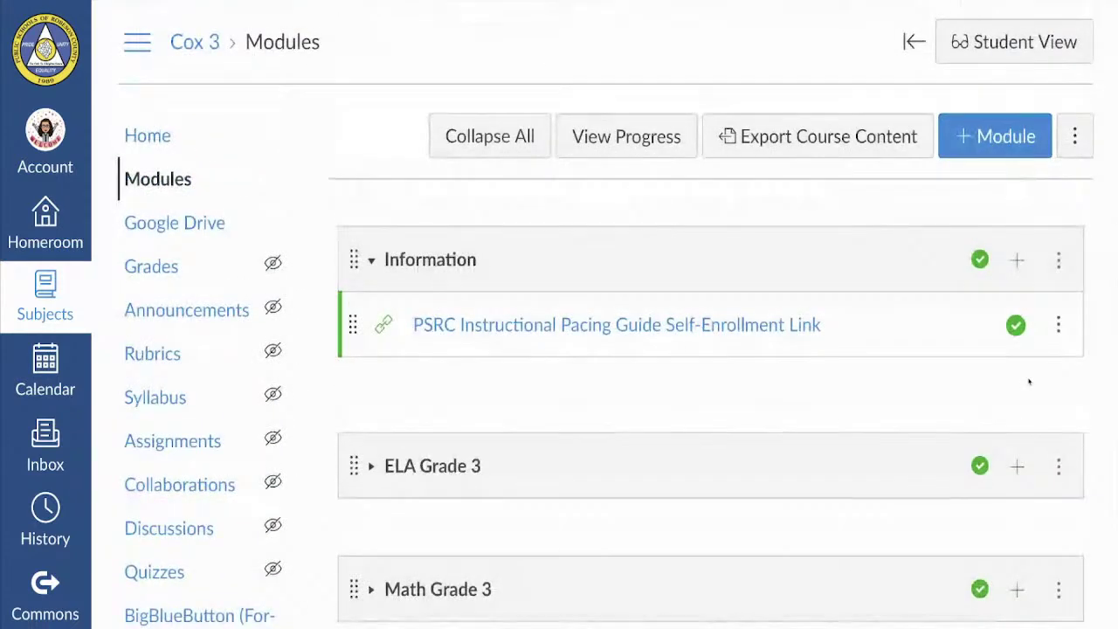
{"action": "scroll", "coordinate": [776, 389], "scroll_direction": "down", "scroll_amount": 3}
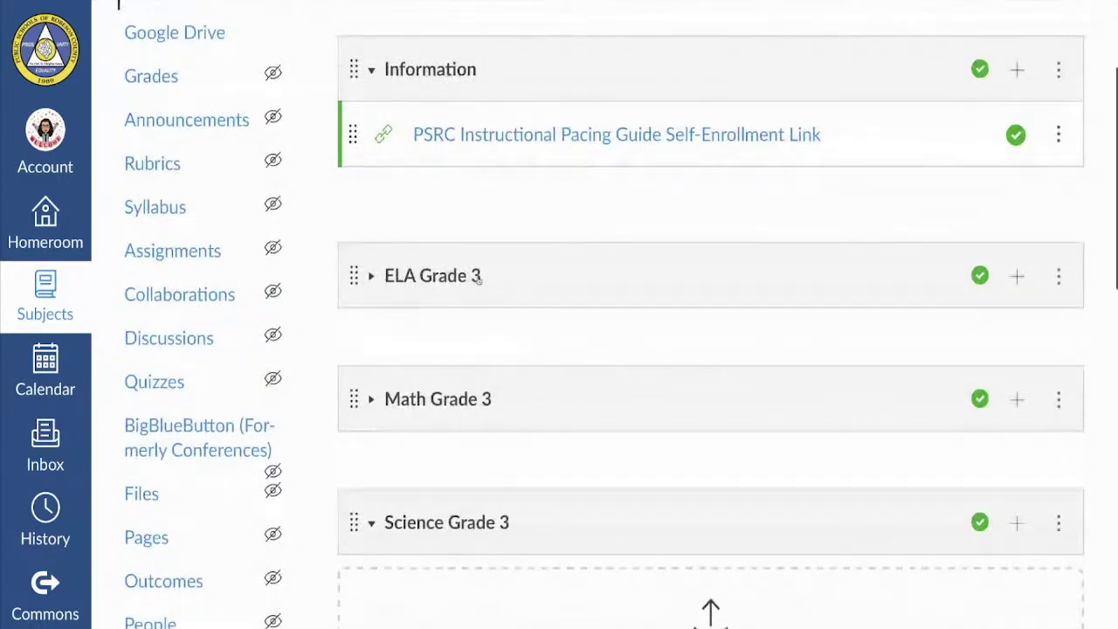
{"action": "left_click", "coordinate": [372, 276]}
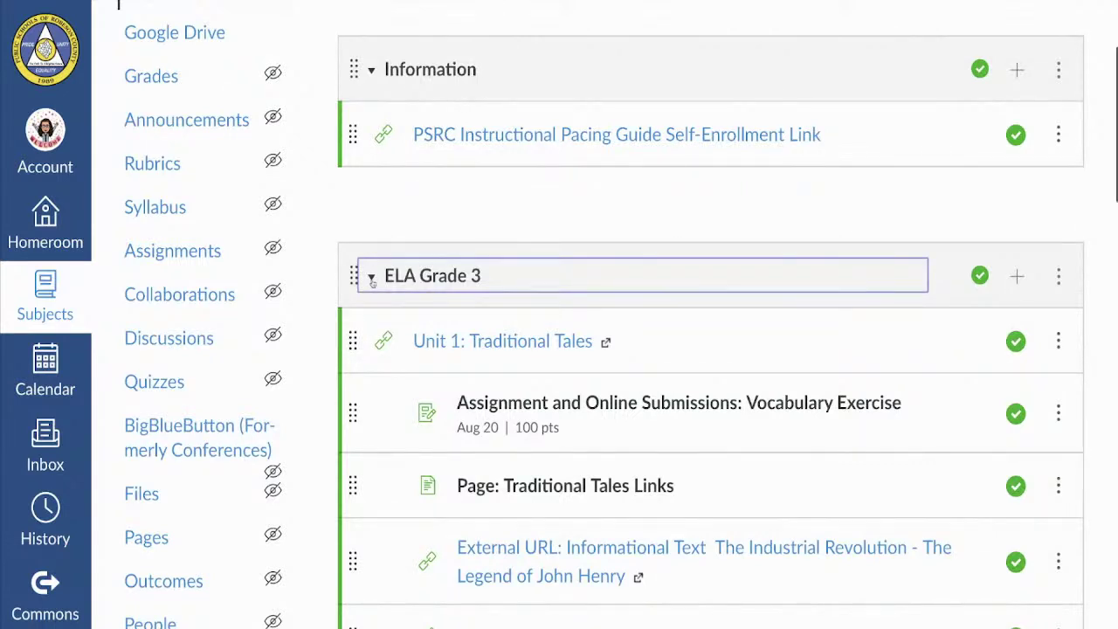
Unpublish the "Unit 1: Traditional Tales" link in the ELA Grade 3 module.
{"action": "scroll", "coordinate": [373, 281], "scroll_direction": "down", "scroll_amount": 1}
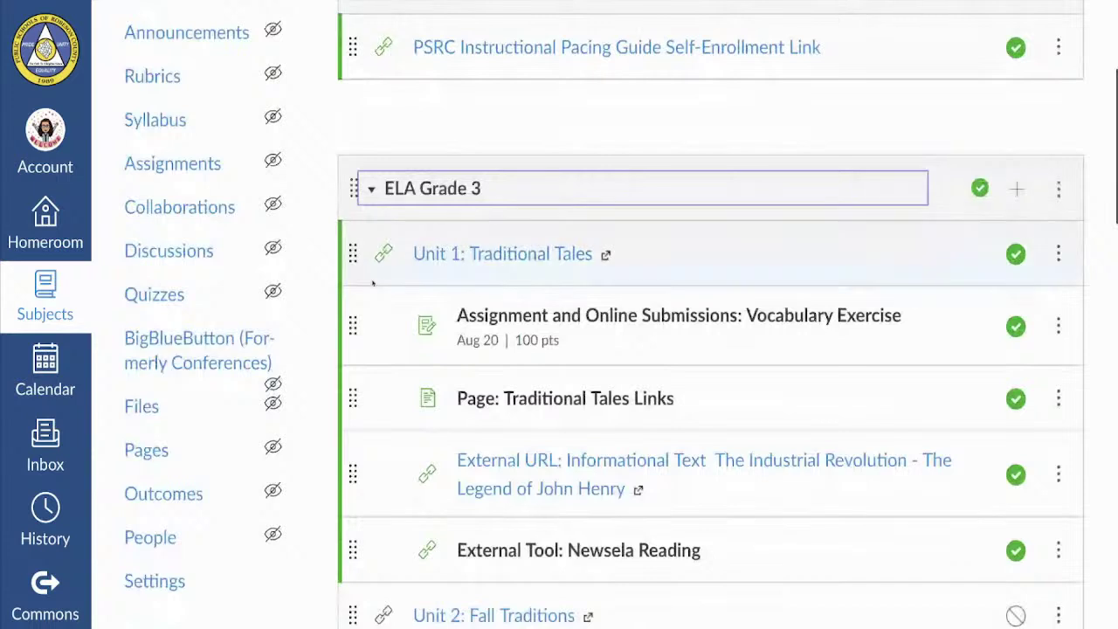
{"action": "scroll", "coordinate": [373, 284], "scroll_direction": "up", "scroll_amount": 1}
{"action": "scroll", "coordinate": [372, 281], "scroll_direction": "down", "scroll_amount": 1}
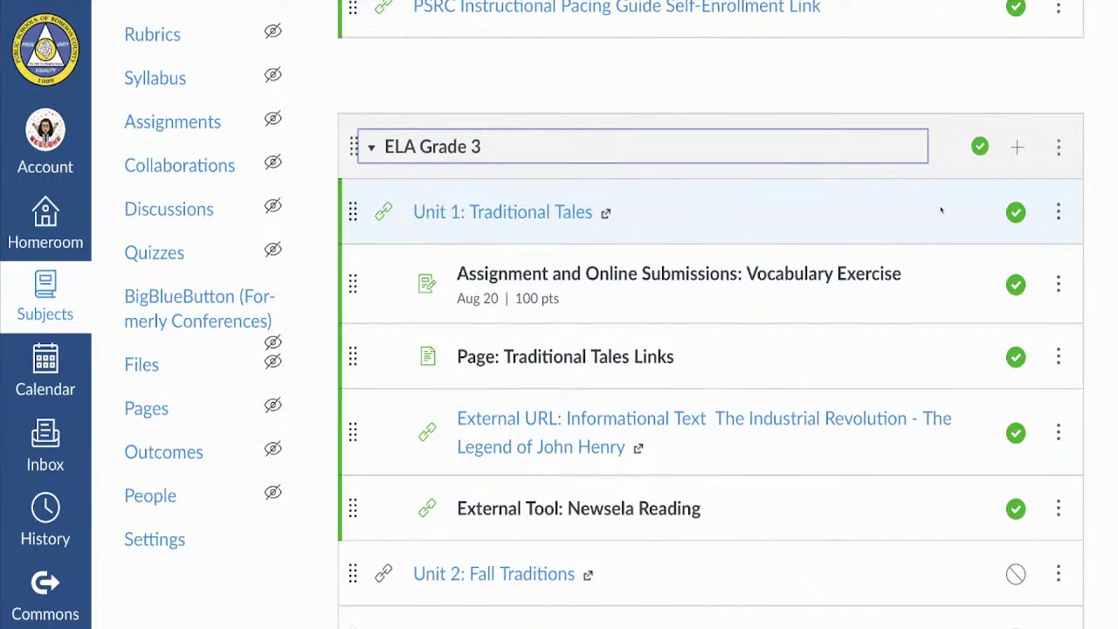
{"action": "left_click", "coordinate": [1016, 213]}
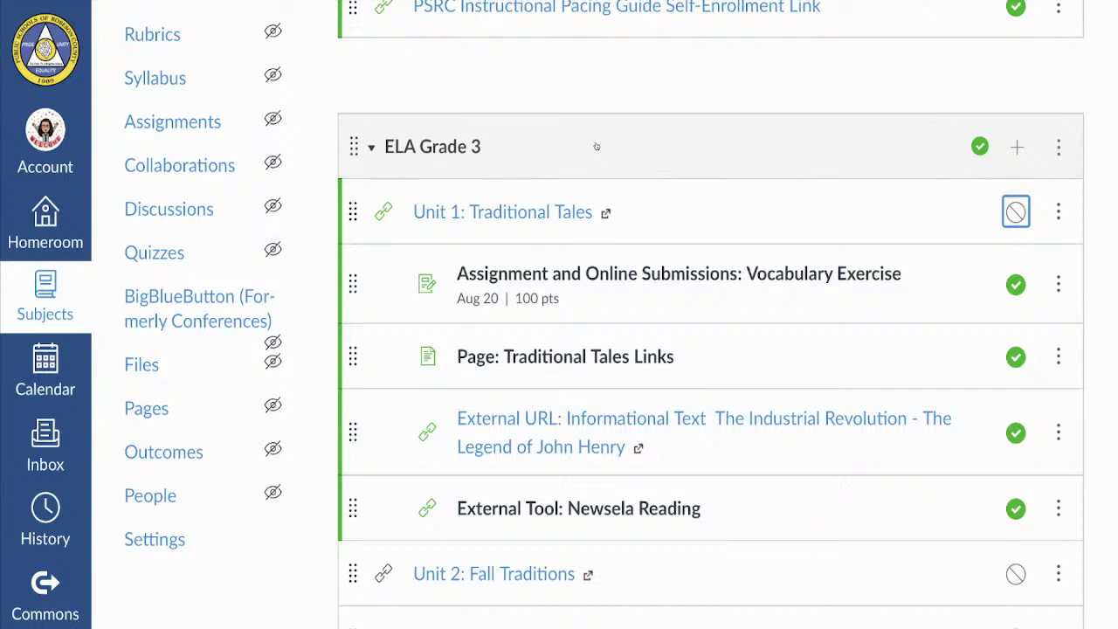
View the options for adding a newly created assignment to ELA Grade 3, including its name and indentation, without adding anything.
{"action": "left_click", "coordinate": [1017, 148]}
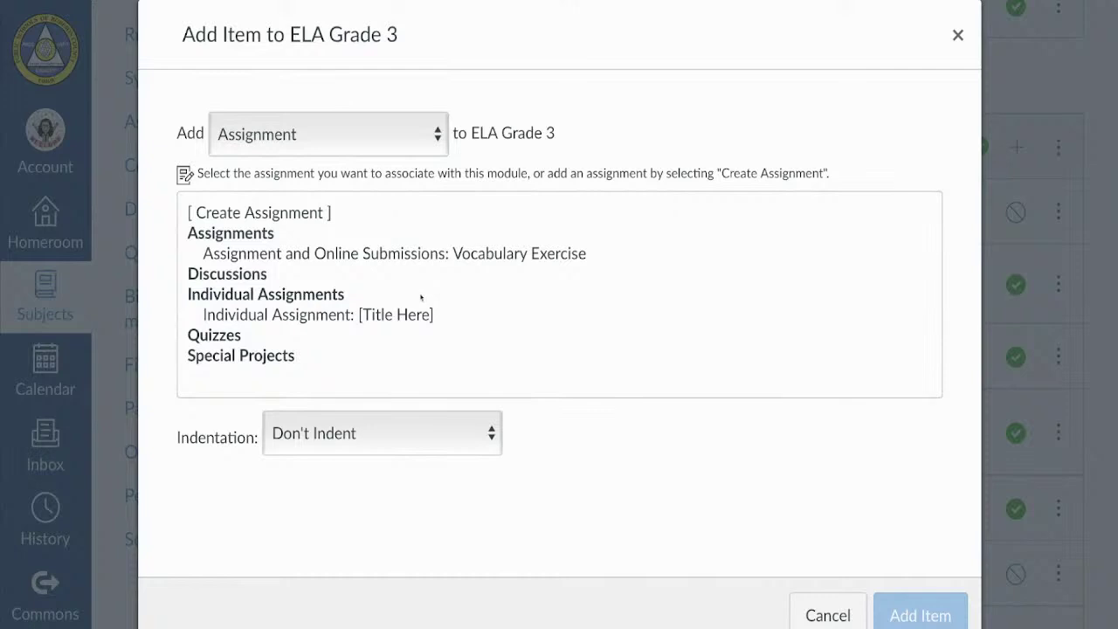
{"action": "key", "text": "Tab"}
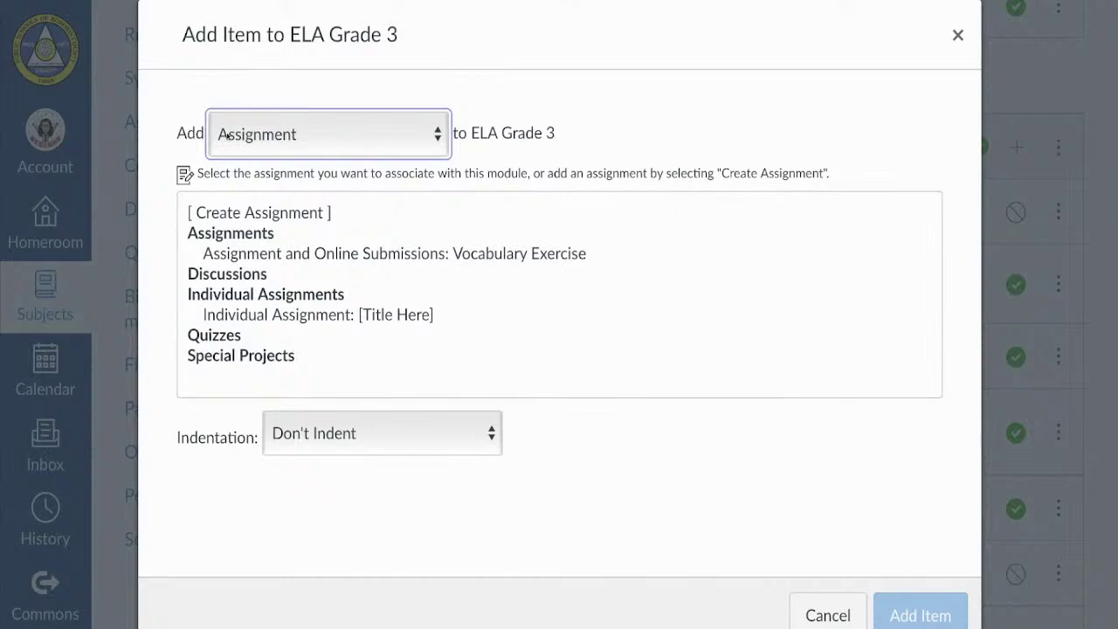
{"action": "left_click", "coordinate": [215, 216]}
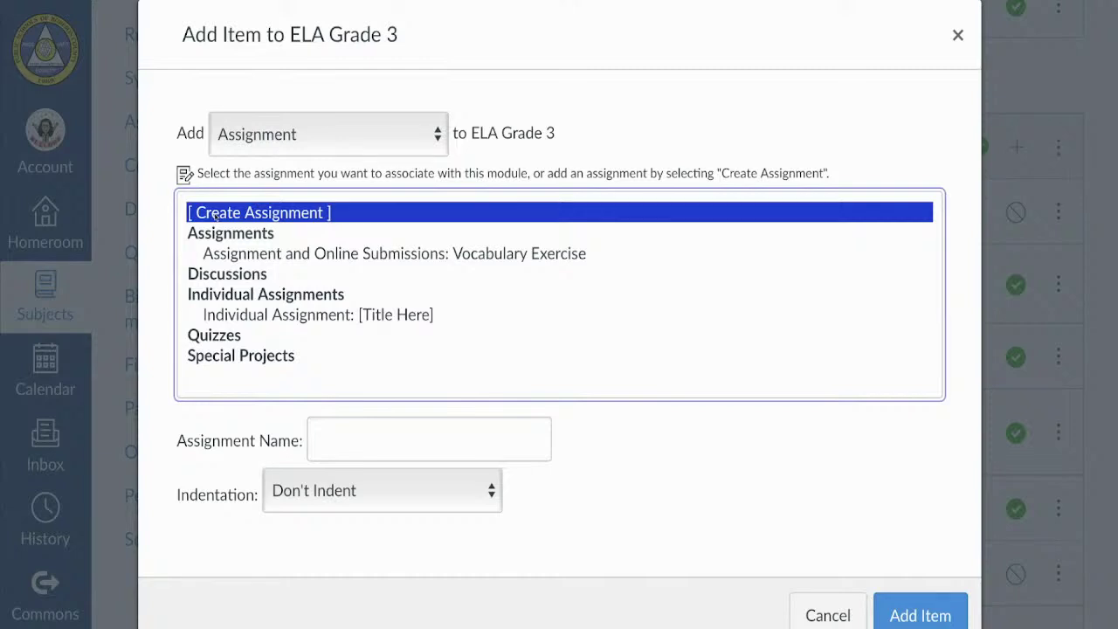
{"action": "left_click", "coordinate": [327, 438]}
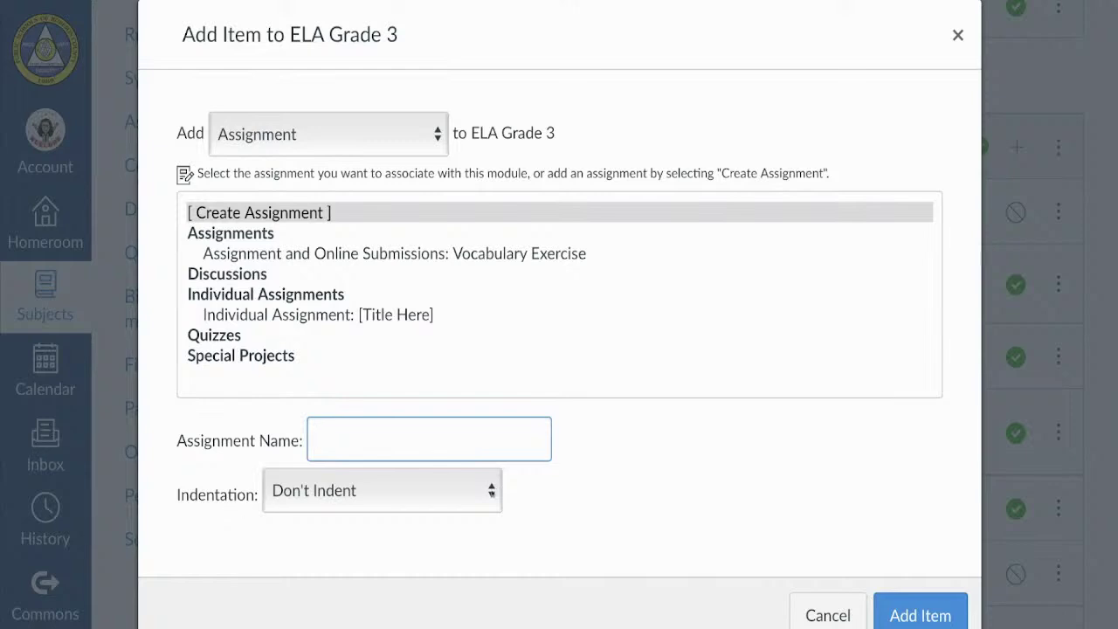
{"action": "left_click", "coordinate": [491, 491]}
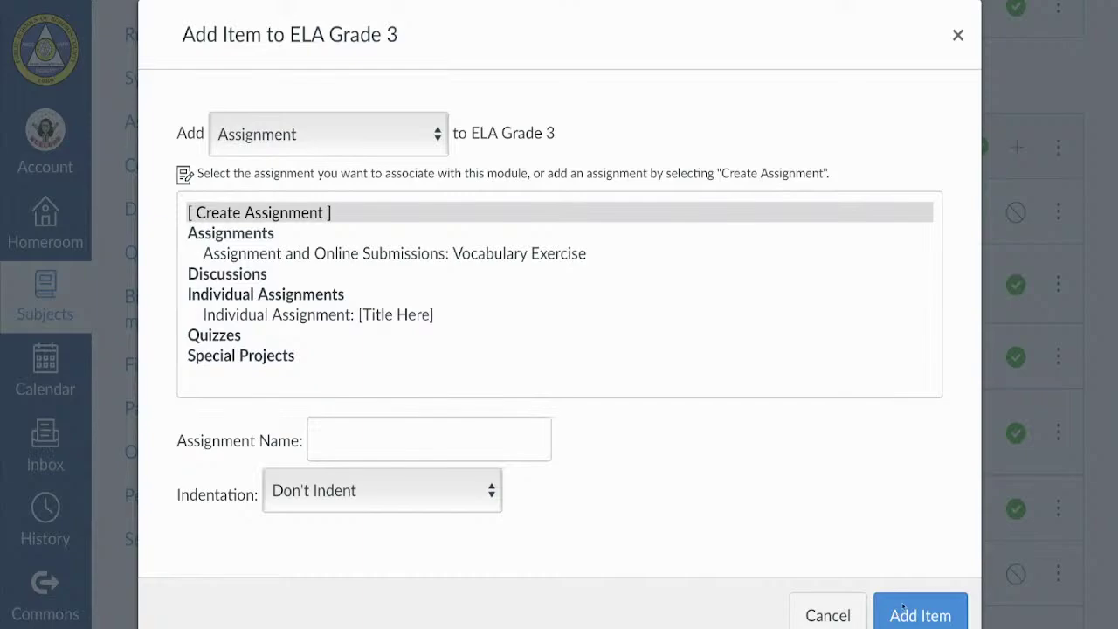
{"action": "left_click", "coordinate": [812, 615]}
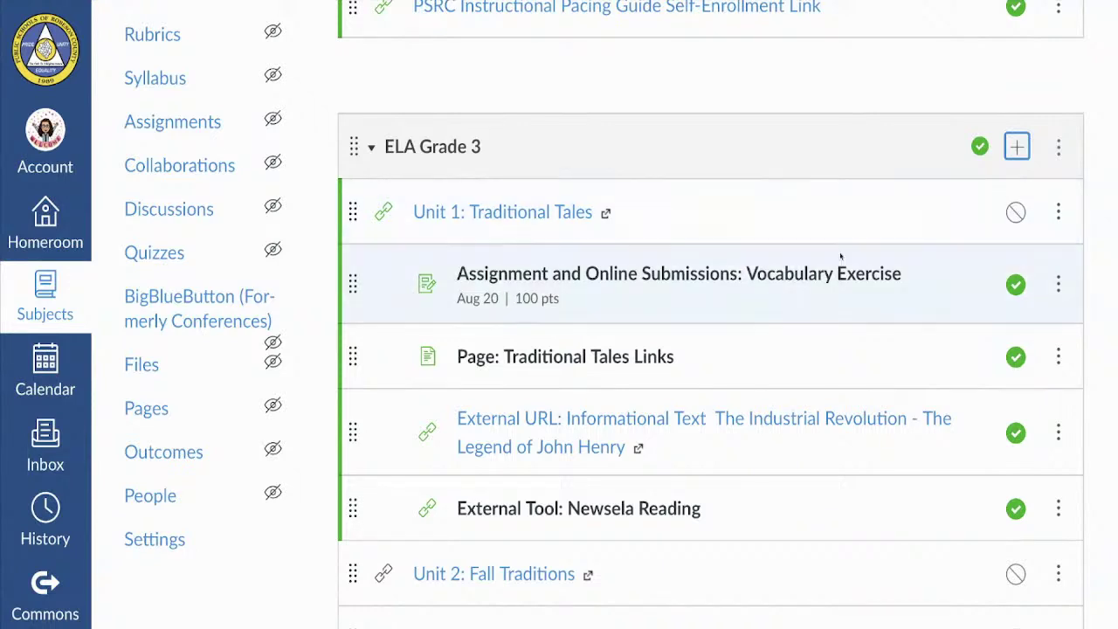
Open the "Assignment and Online Submissions: Vocabulary Exercise" item from ELA Grade 3 for editing.
{"action": "left_click", "coordinate": [855, 276]}
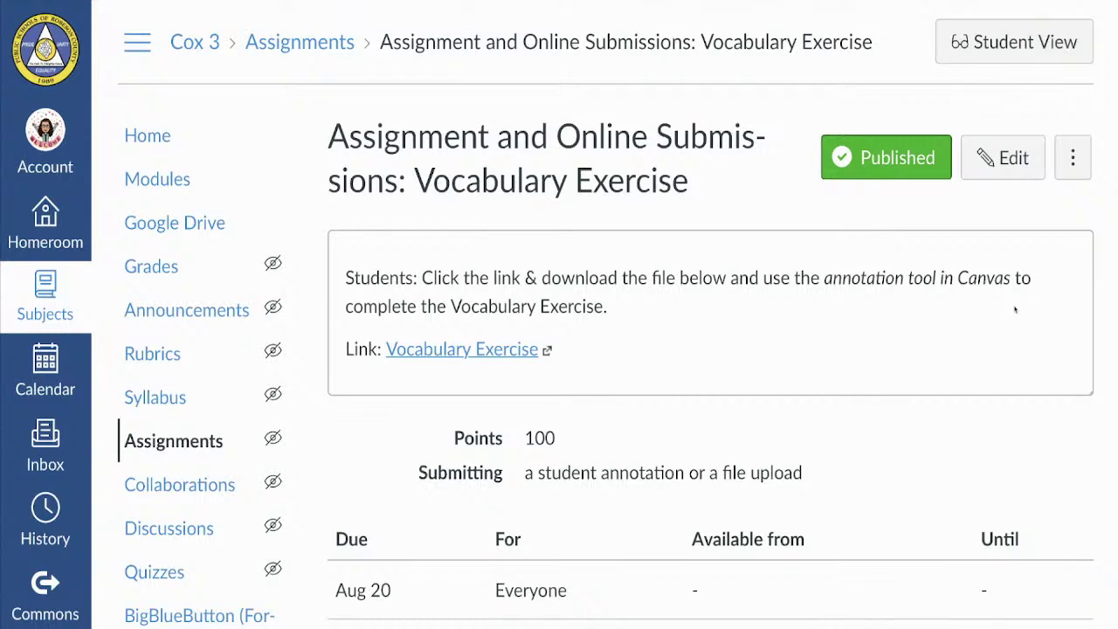
{"action": "left_click", "coordinate": [1017, 160]}
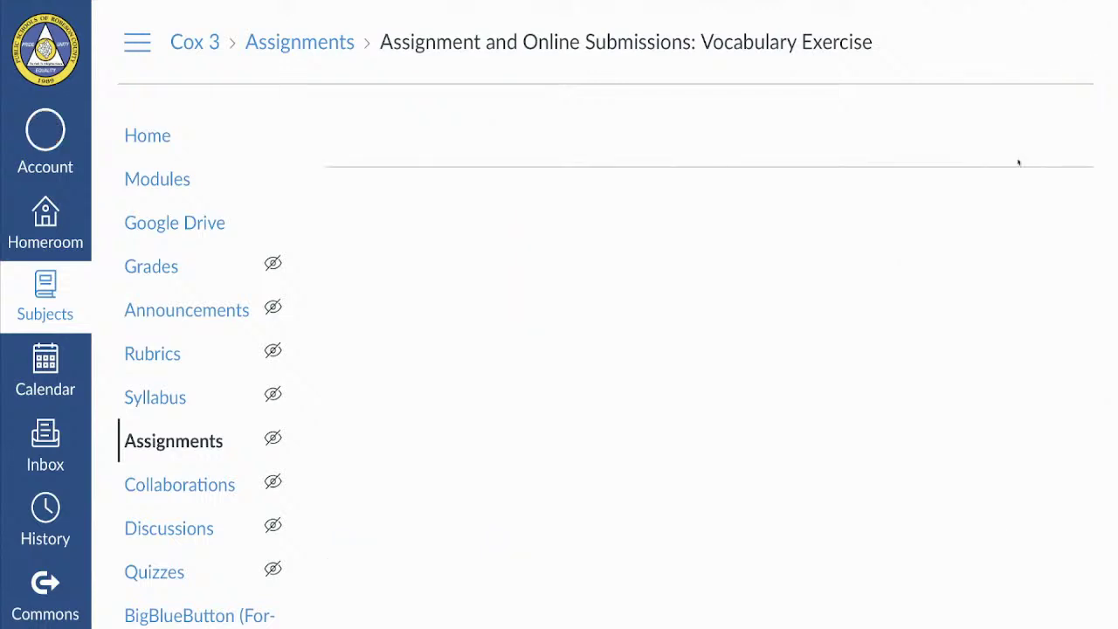
{"action": "scroll", "coordinate": [1018, 161], "scroll_direction": "down", "scroll_amount": 5}
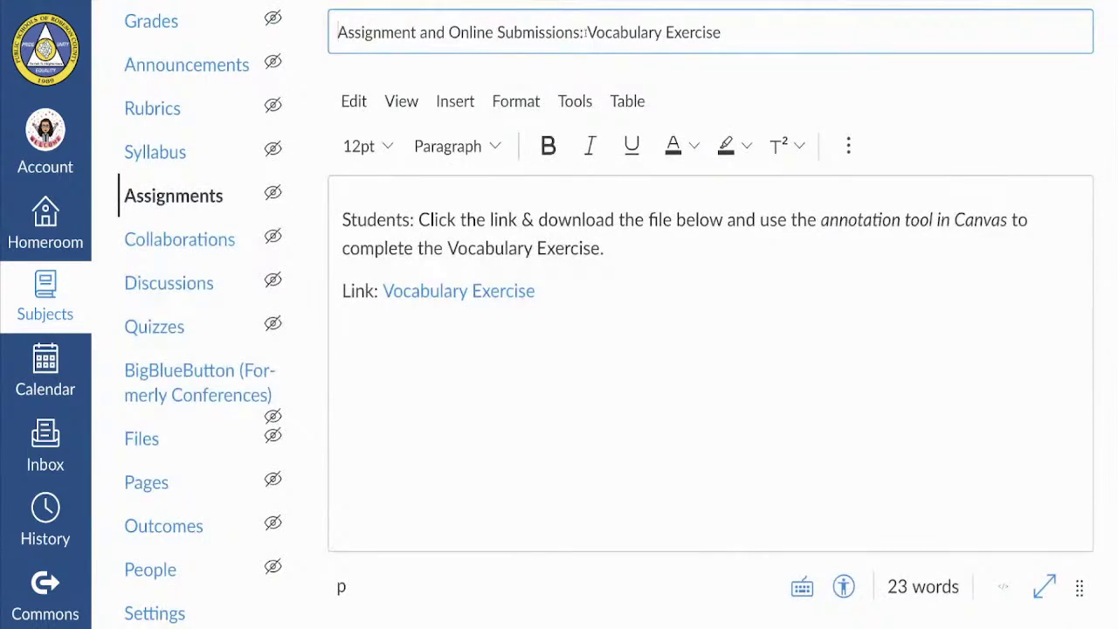
Examine the two parts of the assignment's title and the additional formatting and insertion tools of its description editor.
{"action": "left_click", "coordinate": [587, 32]}
{"action": "left_click_drag", "start_coordinate": [587, 33], "coordinate": [323, 25]}
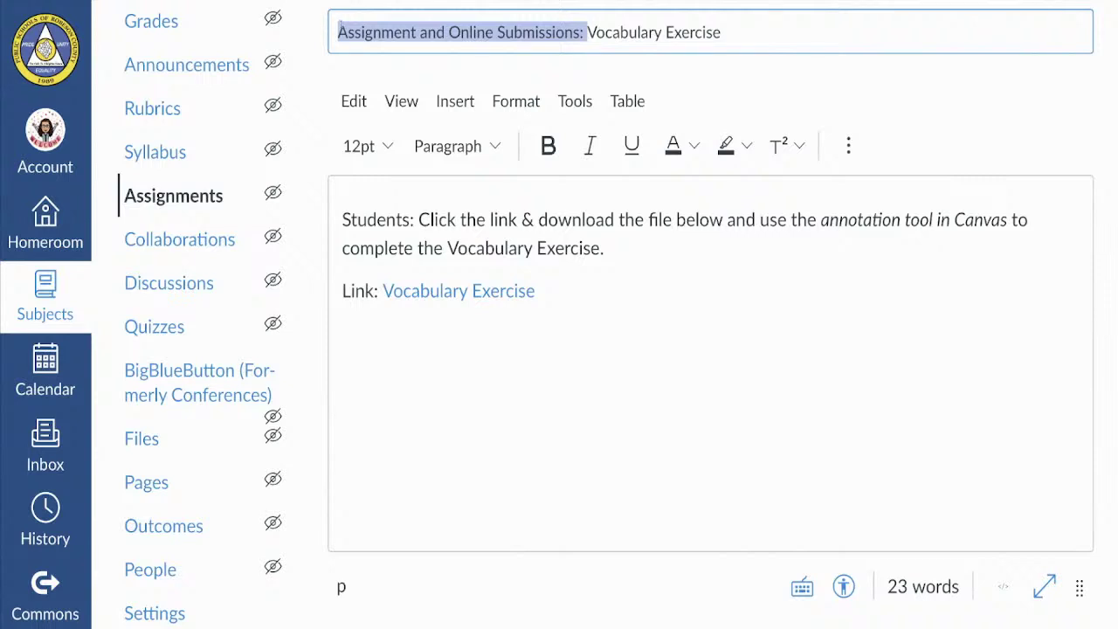
{"action": "left_click_drag", "start_coordinate": [732, 35], "coordinate": [586, 33]}
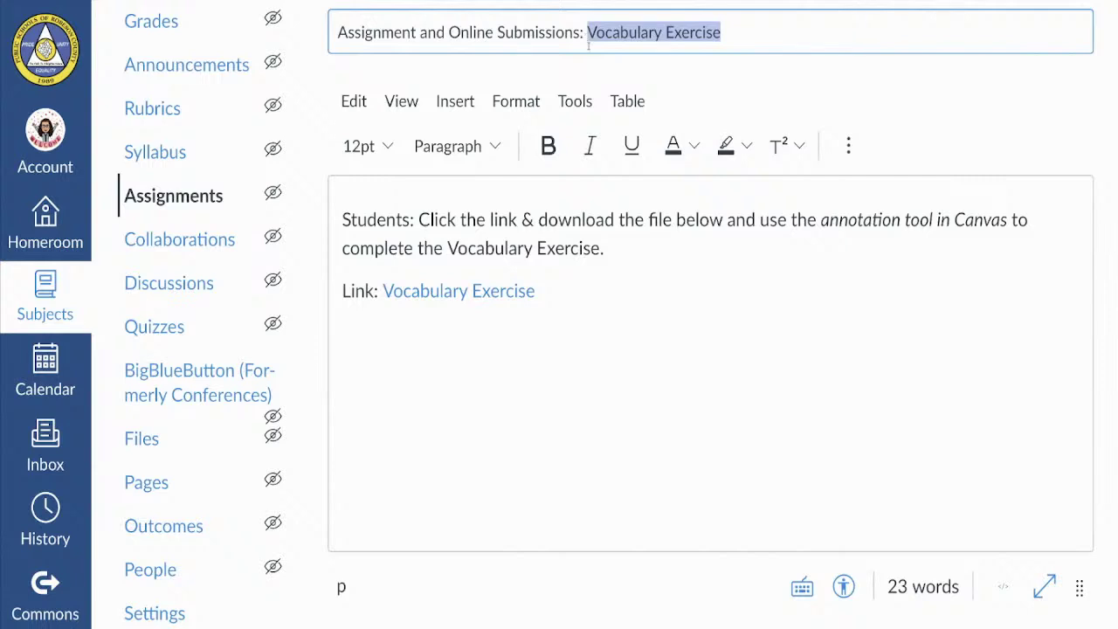
{"action": "left_click", "coordinate": [656, 75]}
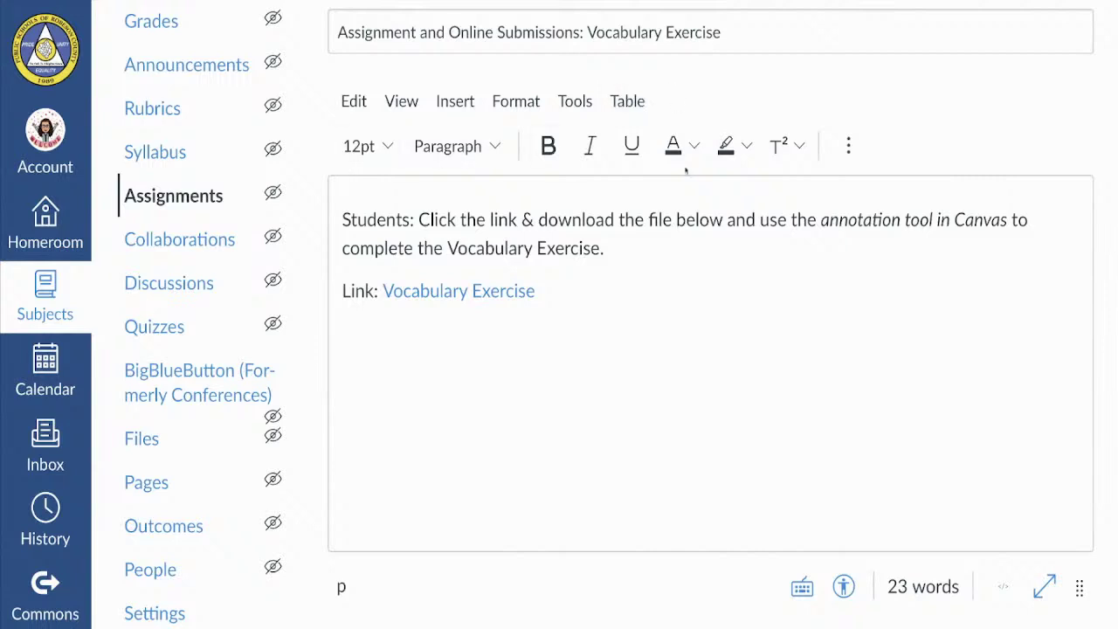
{"action": "left_click", "coordinate": [848, 149]}
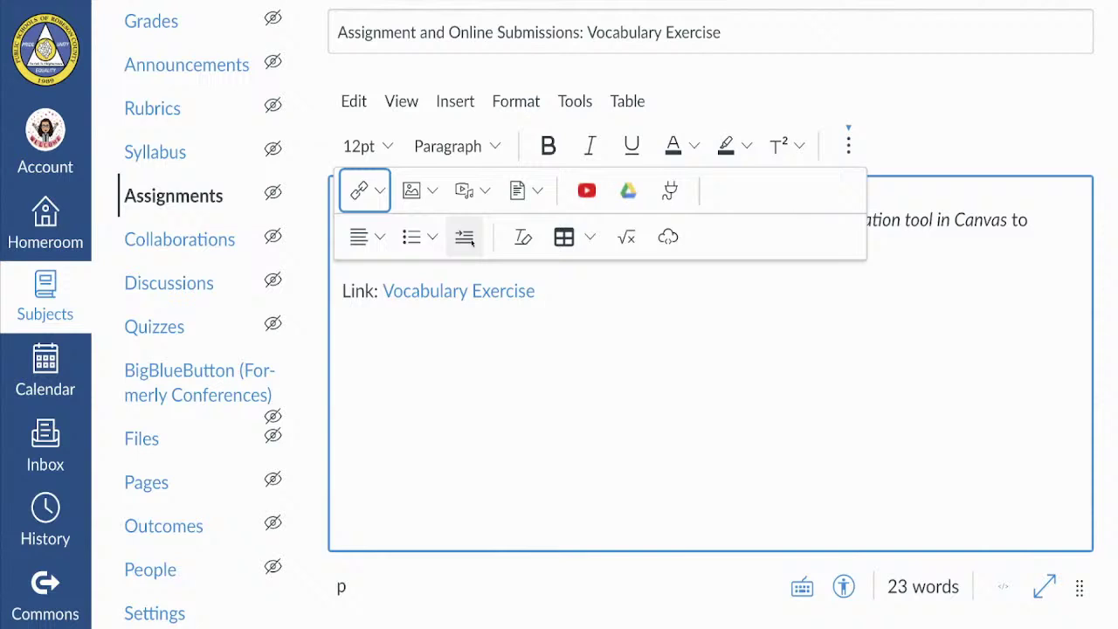
{"action": "left_click", "coordinate": [850, 145]}
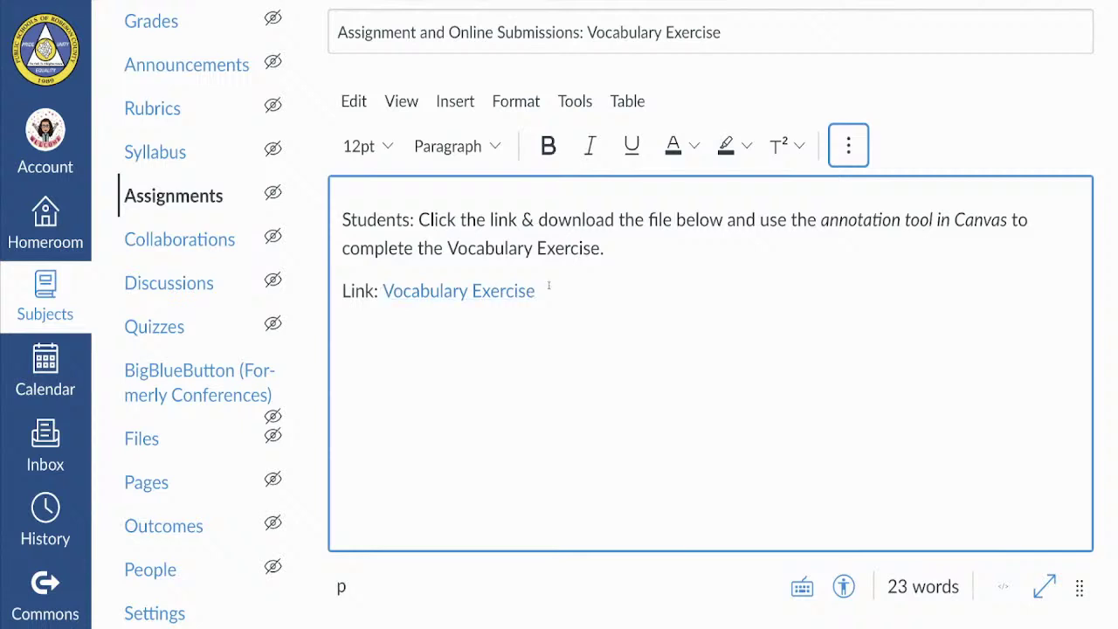
Review the text and address of the Vocabulary Exercise link in the assignment description, keeping both as they are.
{"action": "left_click_drag", "start_coordinate": [543, 293], "coordinate": [383, 292]}
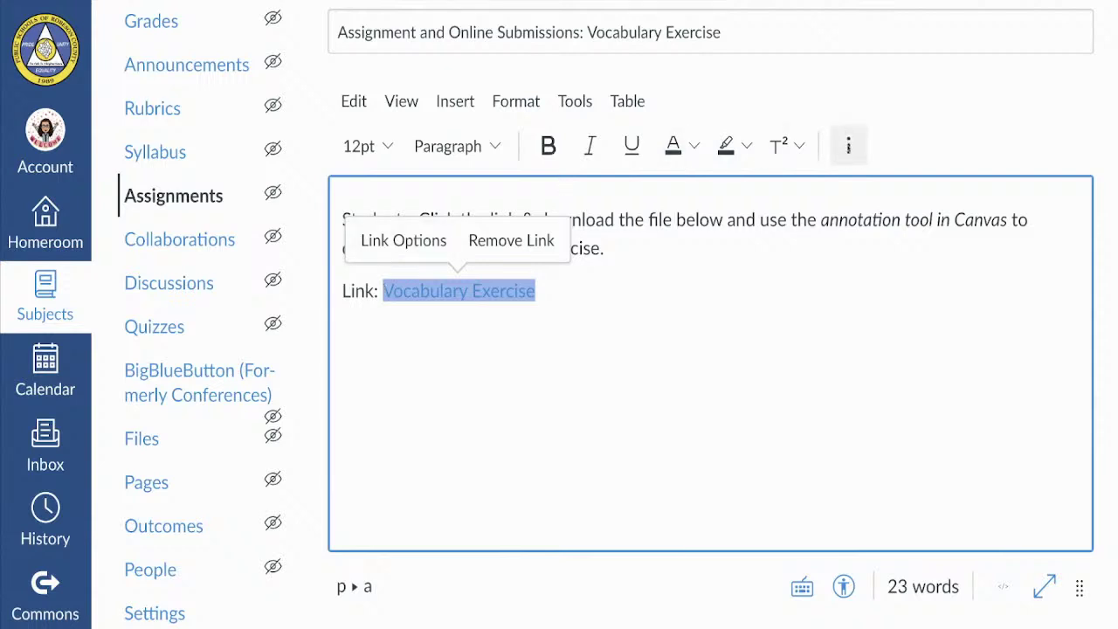
{"action": "left_click", "coordinate": [849, 145]}
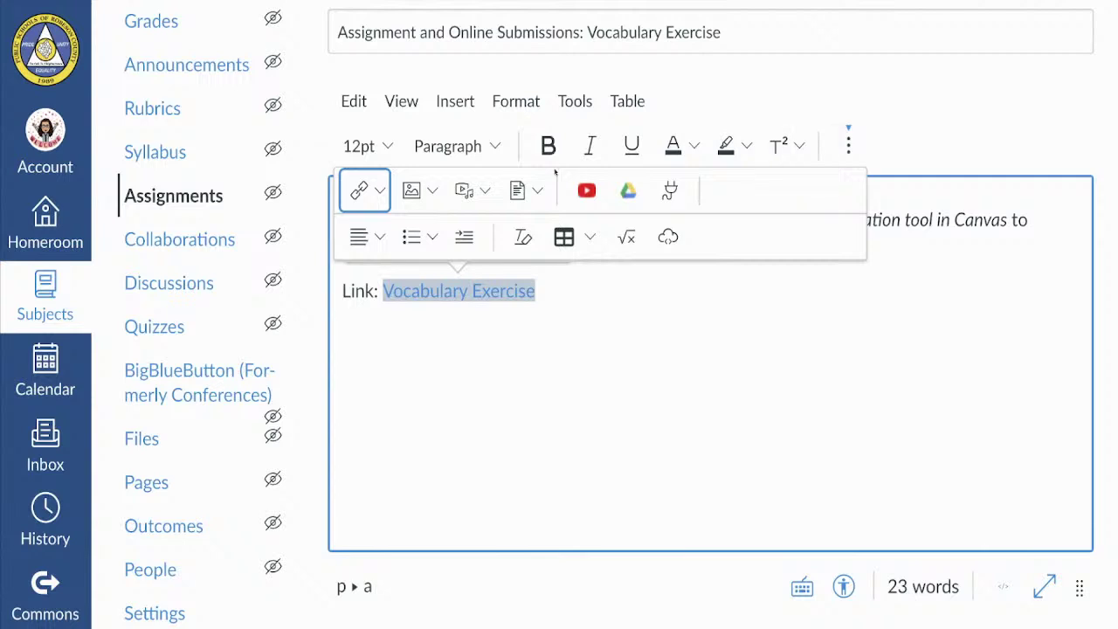
{"action": "left_click", "coordinate": [381, 191]}
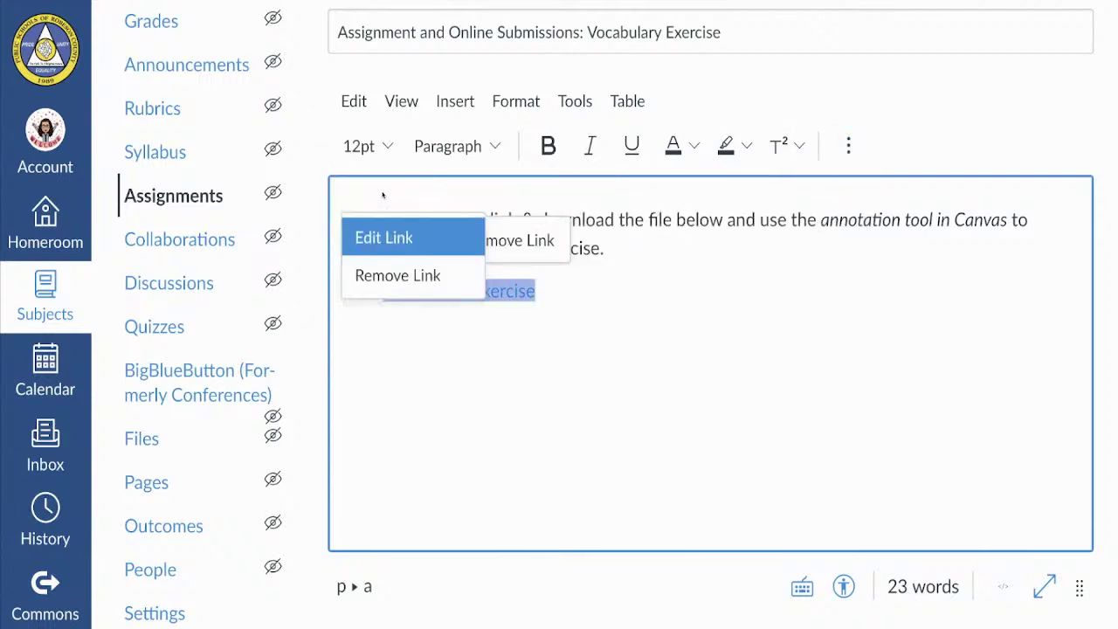
{"action": "left_click", "coordinate": [379, 234]}
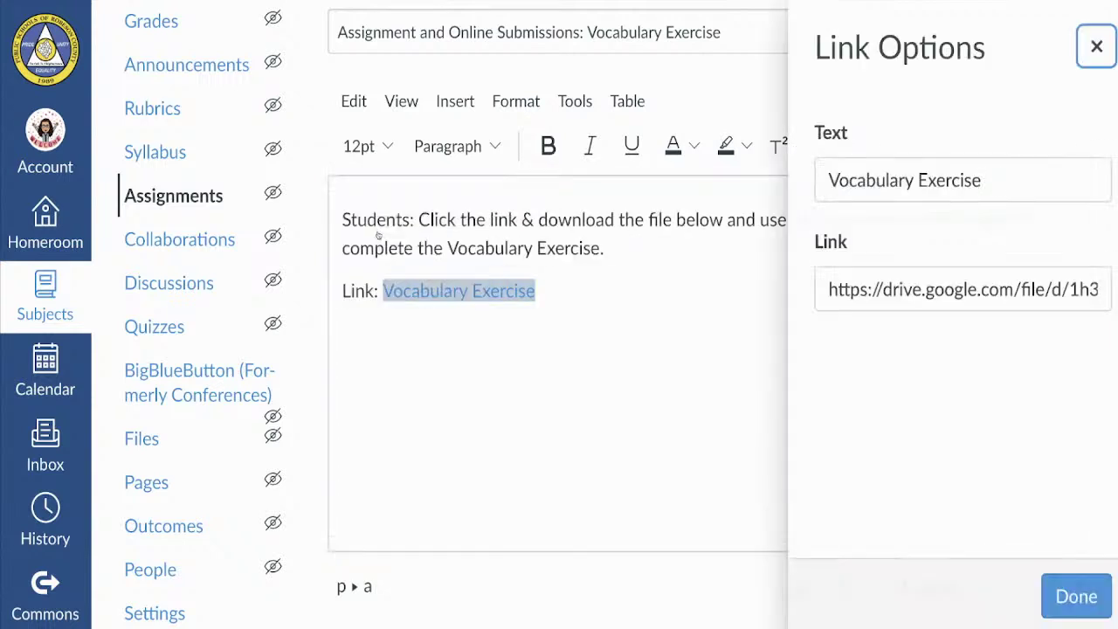
{"action": "left_click_drag", "start_coordinate": [813, 289], "coordinate": [1092, 289]}
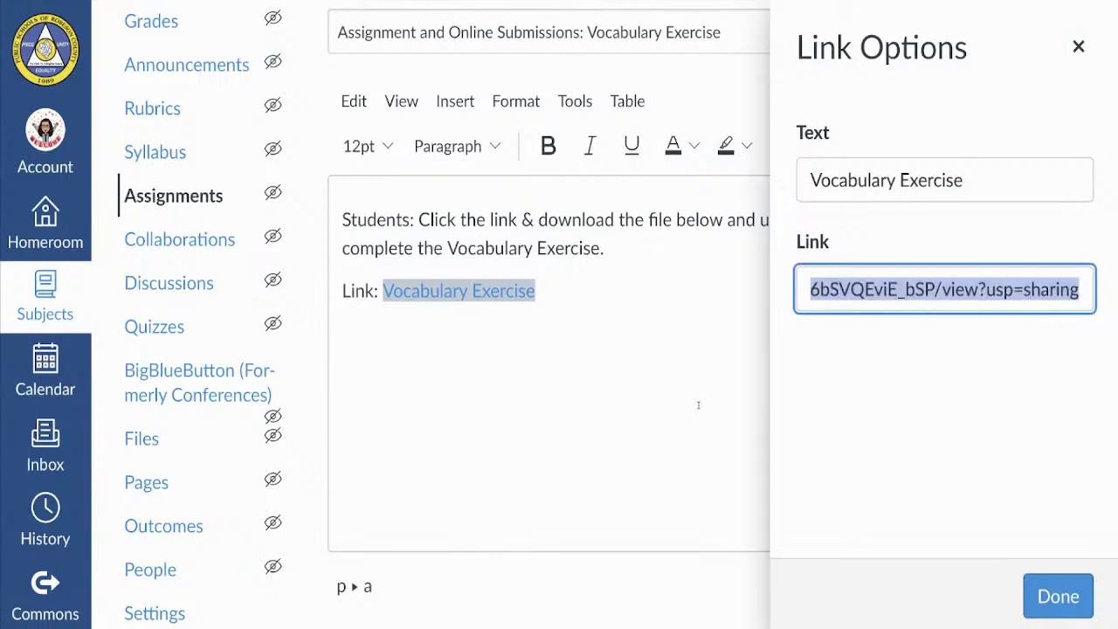
{"action": "left_click", "coordinate": [1057, 596]}
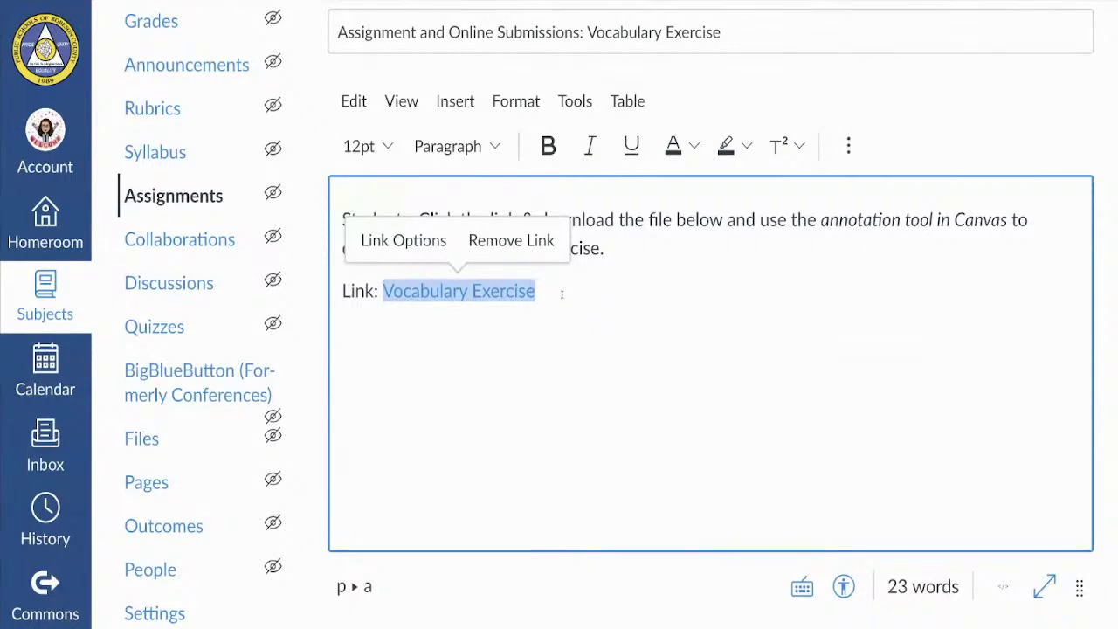
Review the assignment's points, assignment group, grade display and online submission type settings without changing them.
{"action": "scroll", "coordinate": [561, 295], "scroll_direction": "down", "scroll_amount": 3}
{"action": "scroll", "coordinate": [561, 294], "scroll_direction": "down", "scroll_amount": 5}
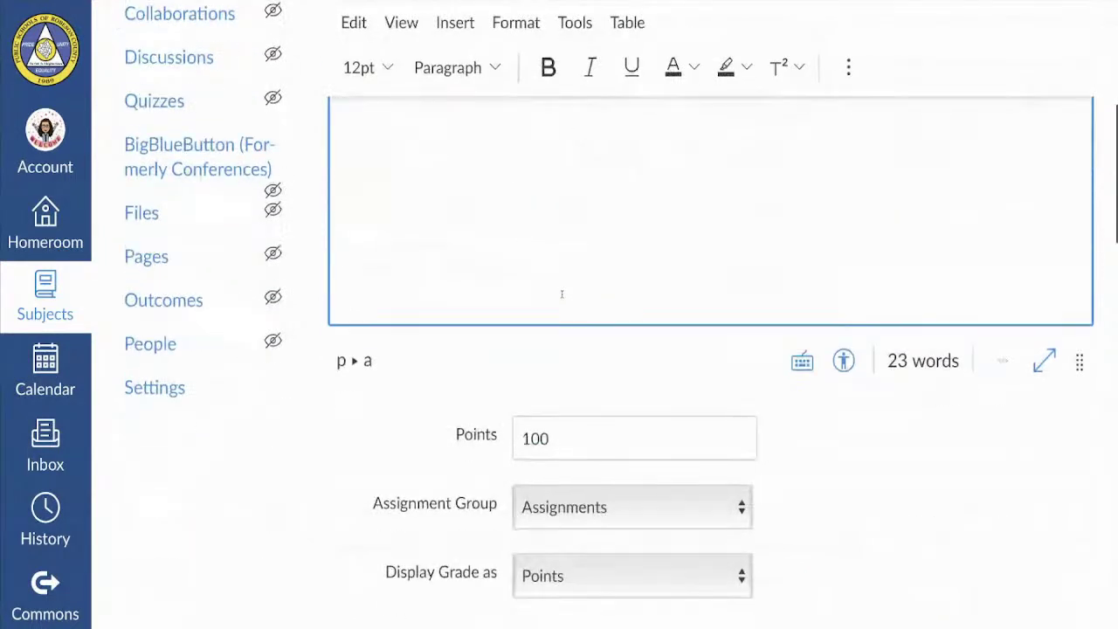
{"action": "scroll", "coordinate": [562, 297], "scroll_direction": "down", "scroll_amount": 2}
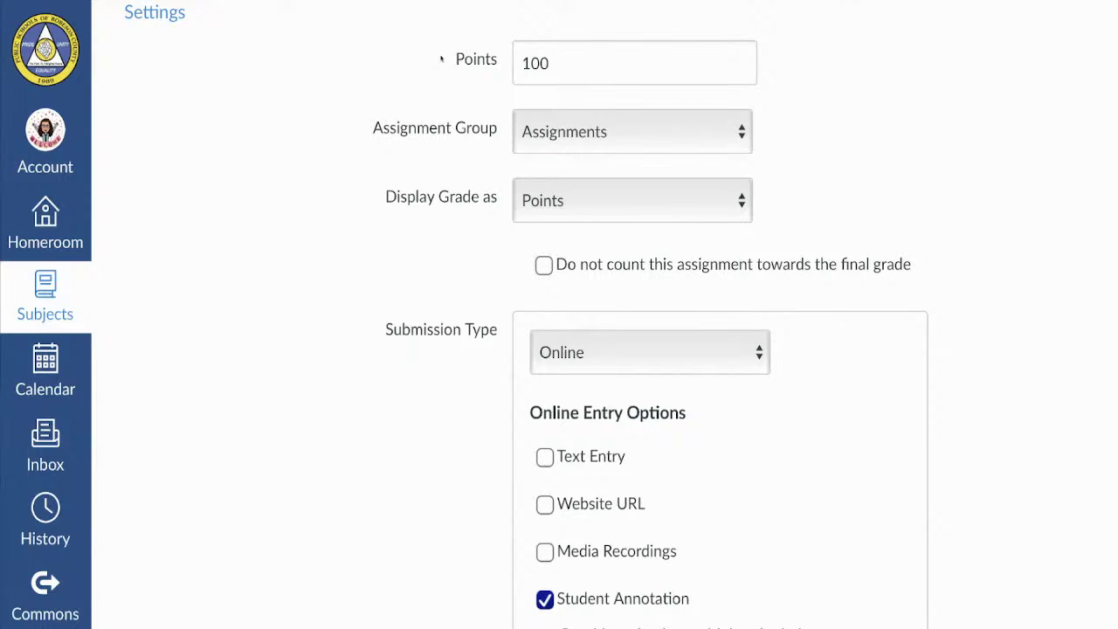
{"action": "left_click", "coordinate": [563, 68]}
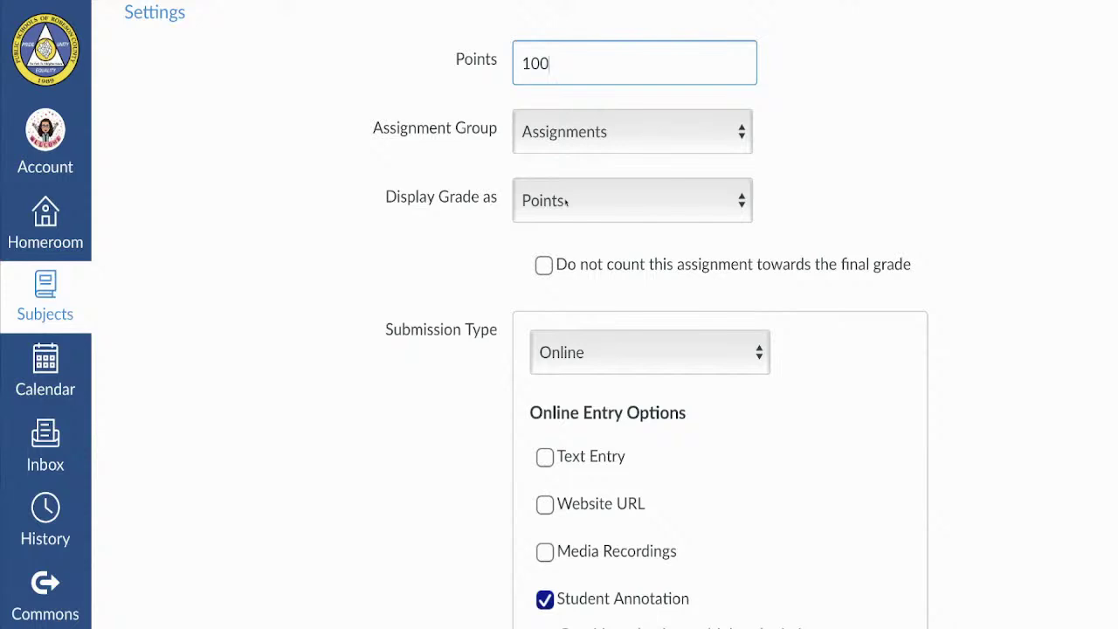
{"action": "scroll", "coordinate": [566, 202], "scroll_direction": "down", "scroll_amount": 3}
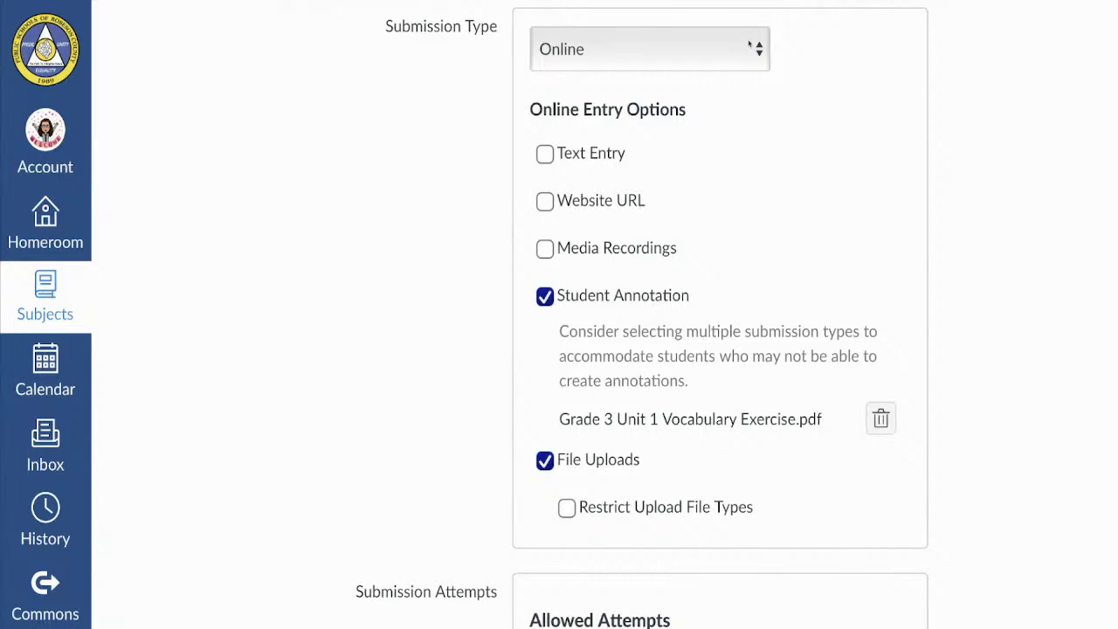
{"action": "left_click", "coordinate": [484, 191]}
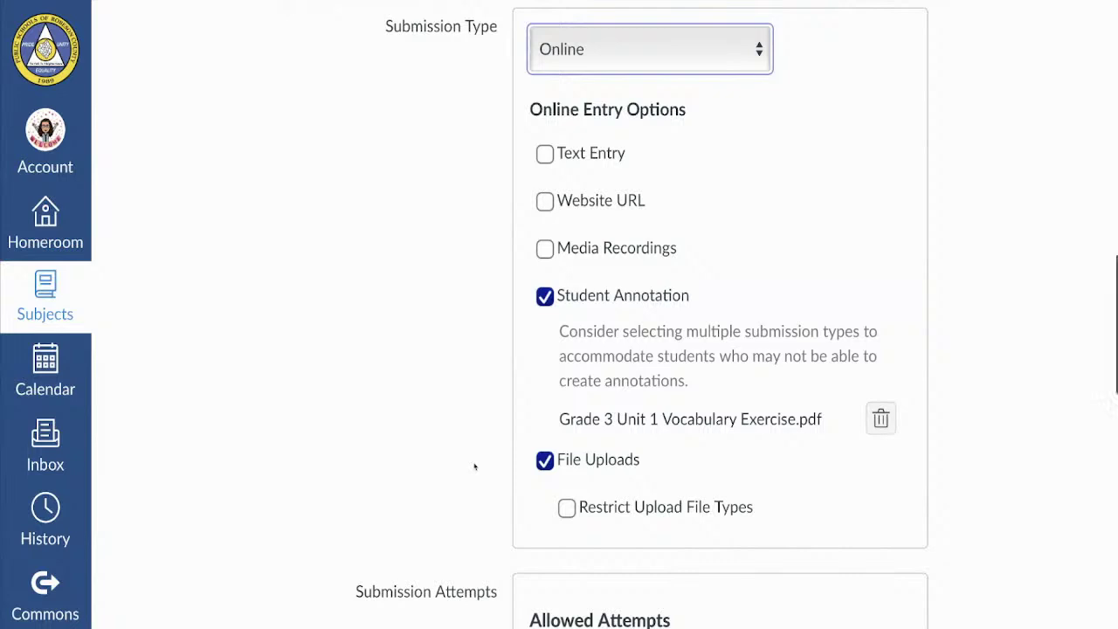
Try the Limited option for the assignment's allowed submission attempts and return the setting to Unlimited.
{"action": "scroll", "coordinate": [474, 465], "scroll_direction": "down", "scroll_amount": 5}
{"action": "scroll", "coordinate": [475, 465], "scroll_direction": "down", "scroll_amount": 2}
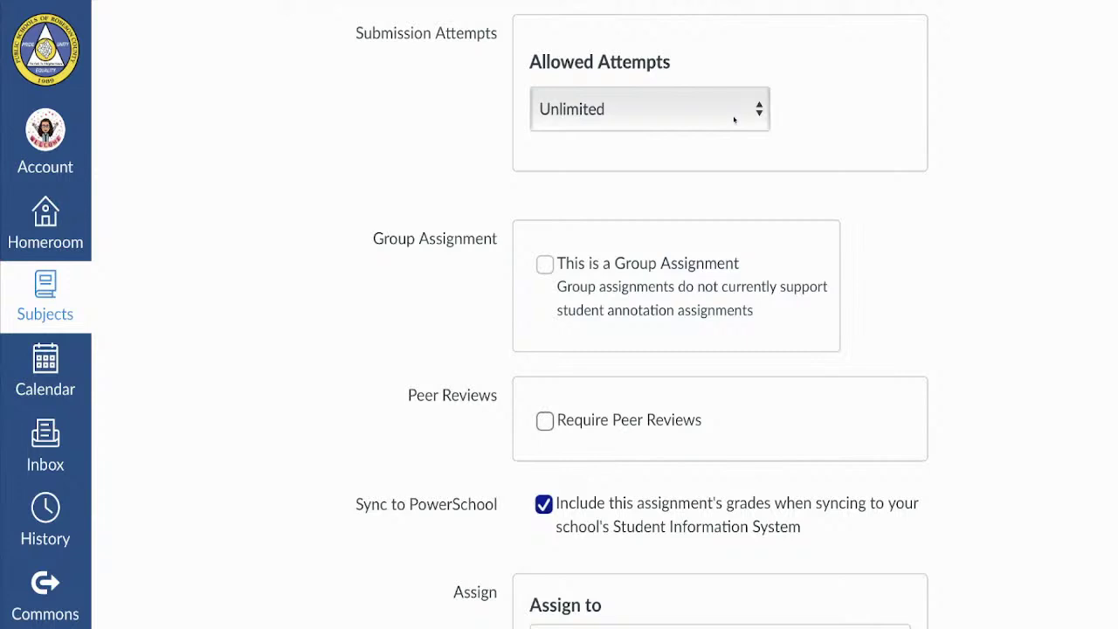
{"action": "left_click", "coordinate": [573, 123]}
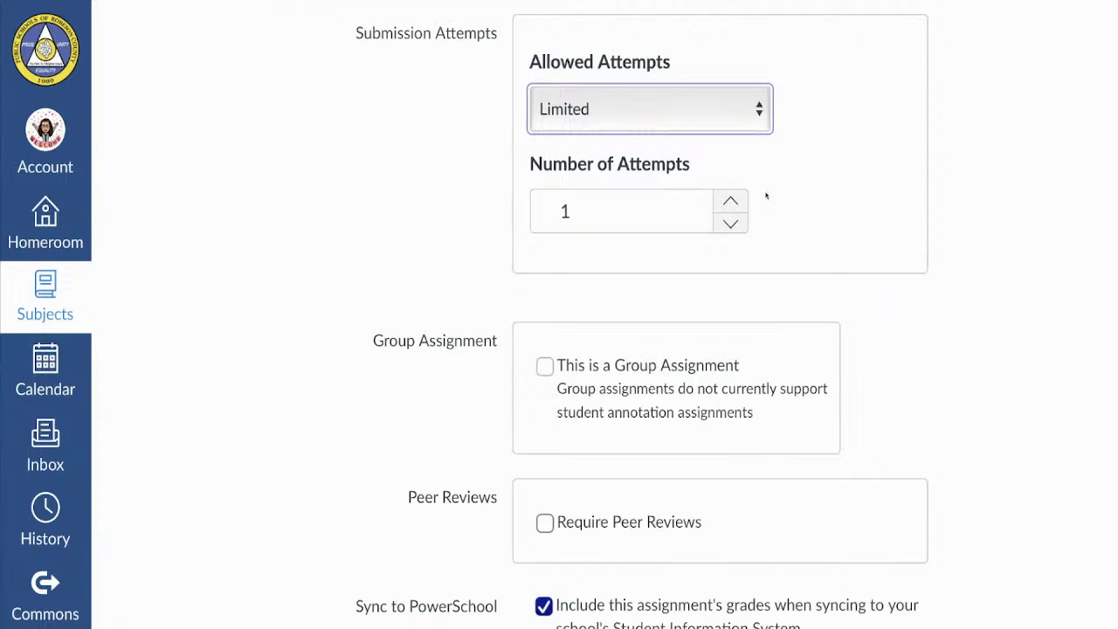
{"action": "left_click", "coordinate": [746, 121]}
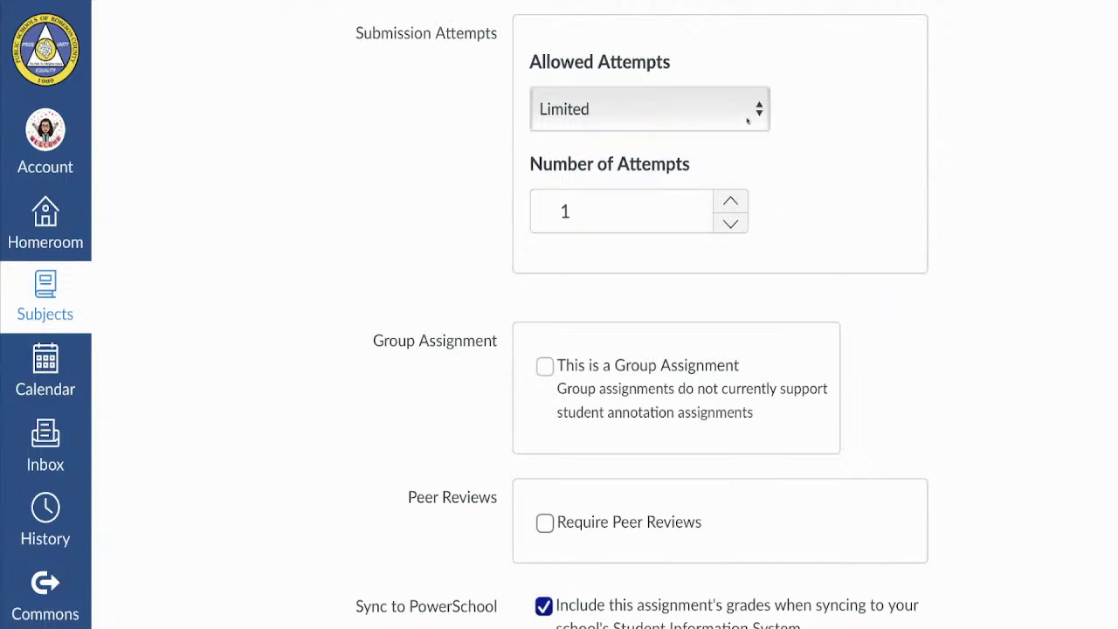
{"action": "left_click", "coordinate": [747, 81]}
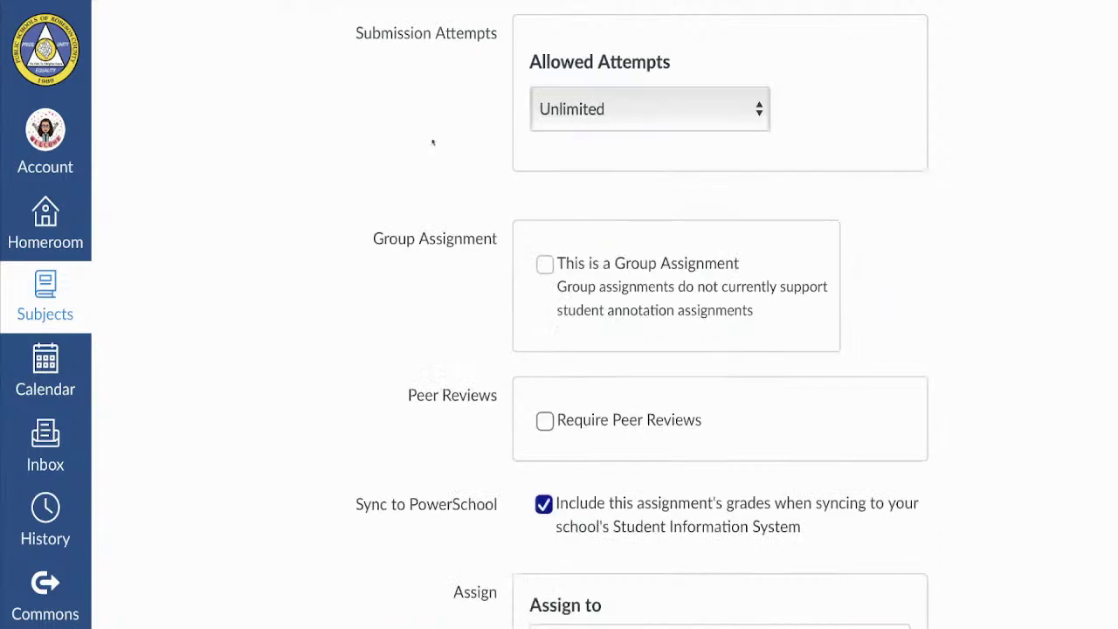
Review the assignment's Assign to and due date settings and save the assignment.
{"action": "scroll", "coordinate": [433, 141], "scroll_direction": "down", "scroll_amount": 5}
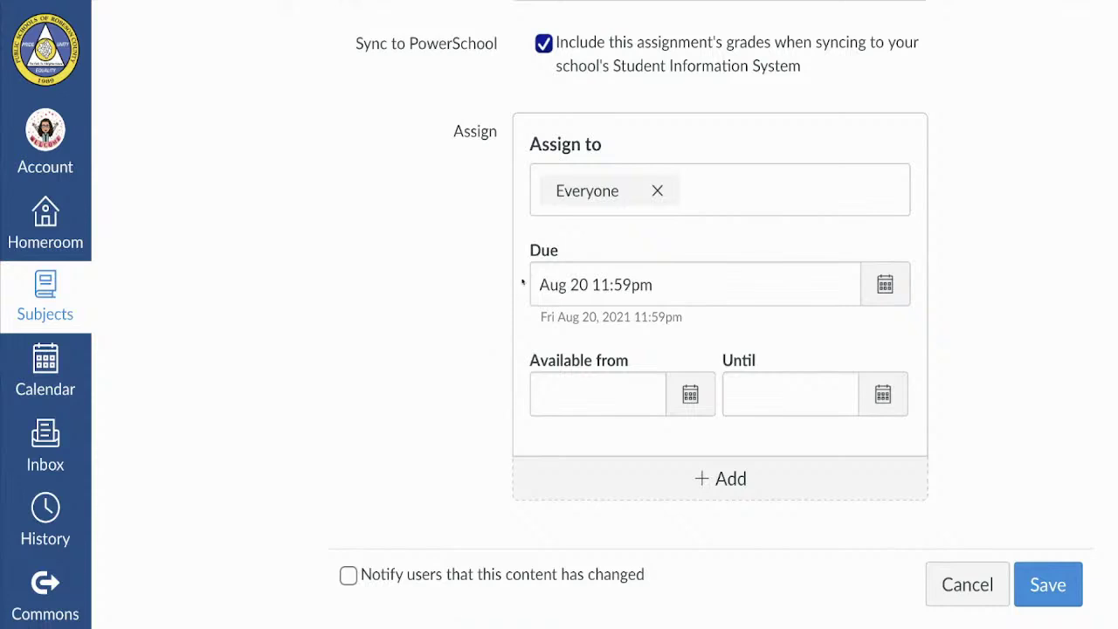
{"action": "left_click", "coordinate": [543, 252]}
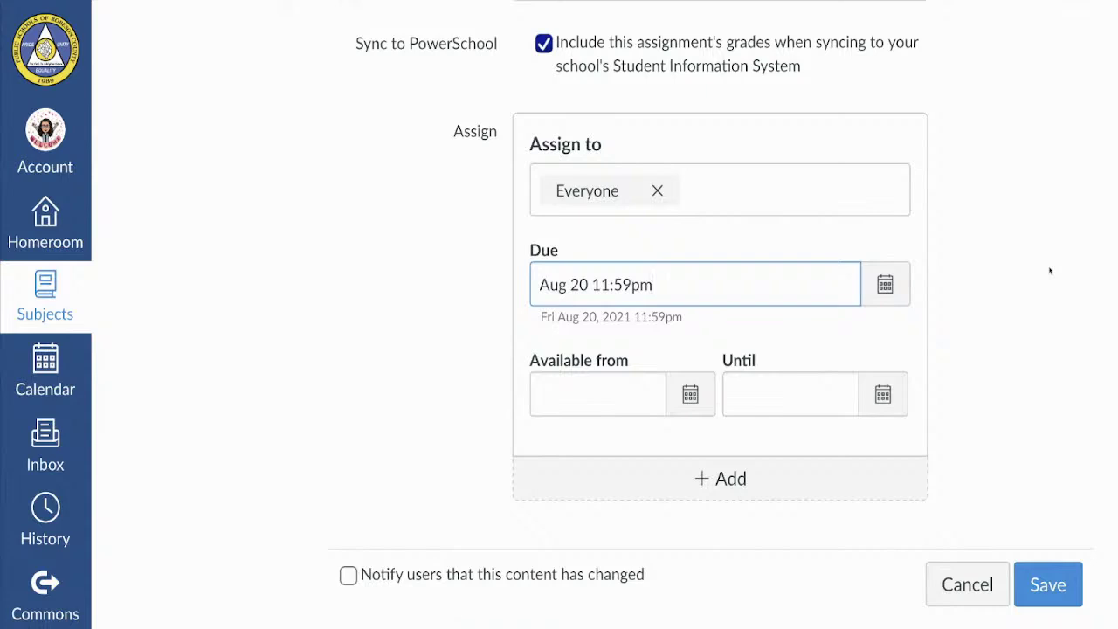
{"action": "left_click", "coordinate": [1047, 596]}
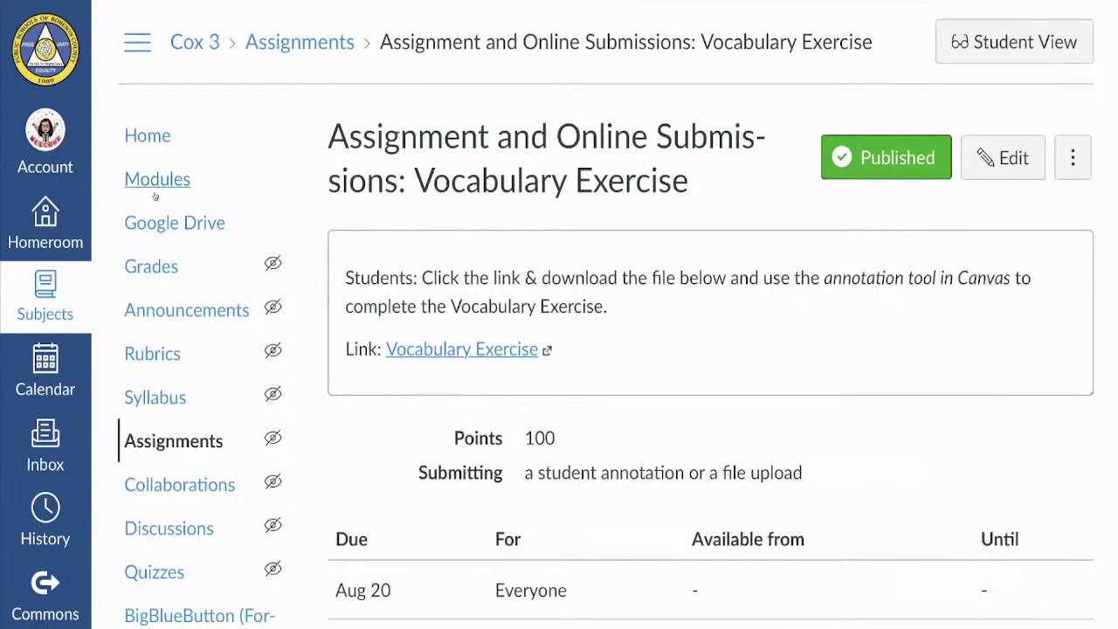
Open "Page: Traditional Tales Links" from the ELA Grade 3 module for editing.
{"action": "left_click", "coordinate": [155, 194]}
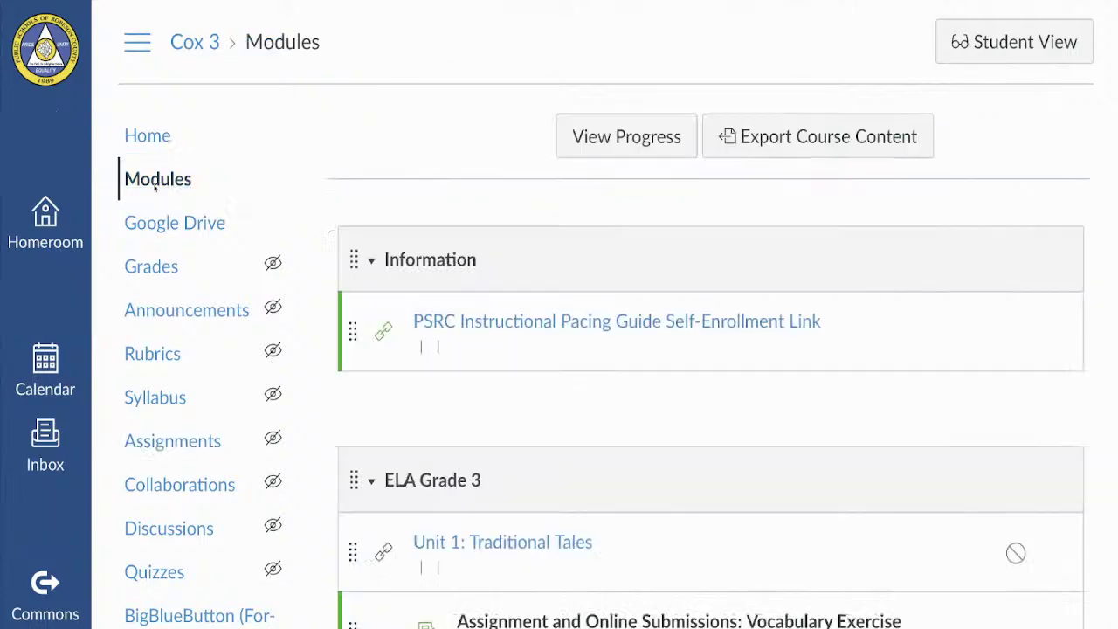
{"action": "scroll", "coordinate": [542, 370], "scroll_direction": "down", "scroll_amount": 2}
{"action": "scroll", "coordinate": [542, 371], "scroll_direction": "down", "scroll_amount": 2}
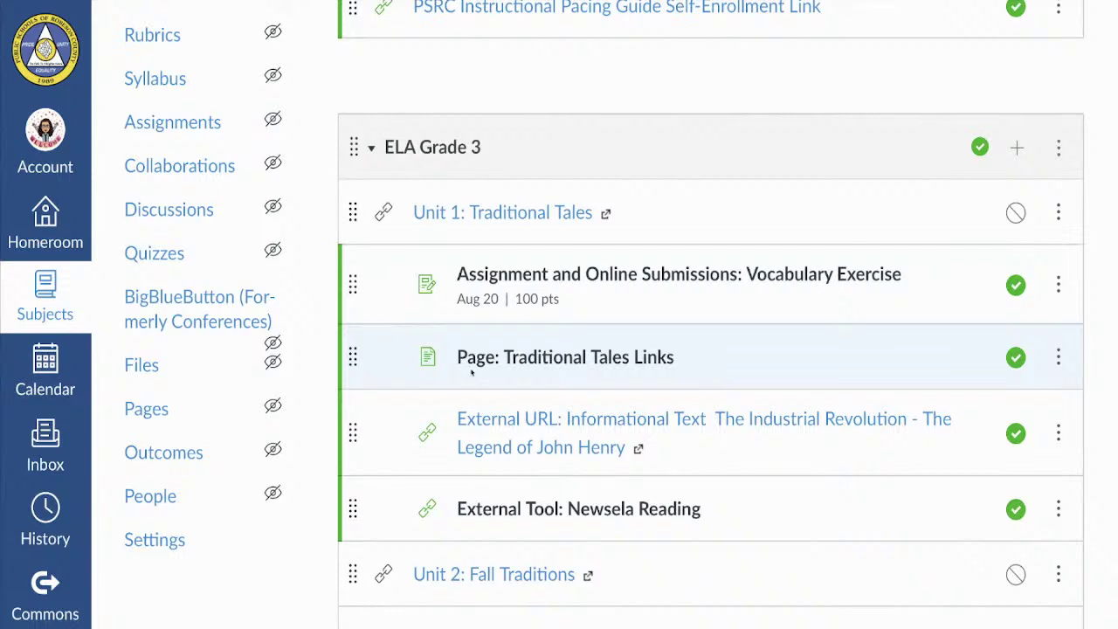
{"action": "left_click", "coordinate": [608, 356]}
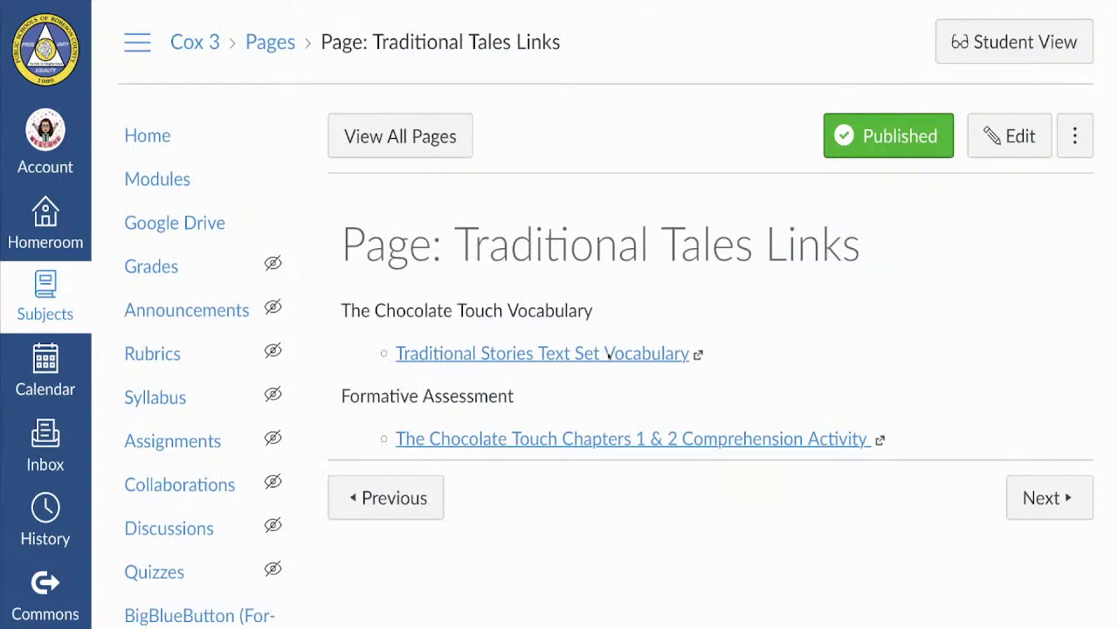
{"action": "left_click", "coordinate": [1010, 138]}
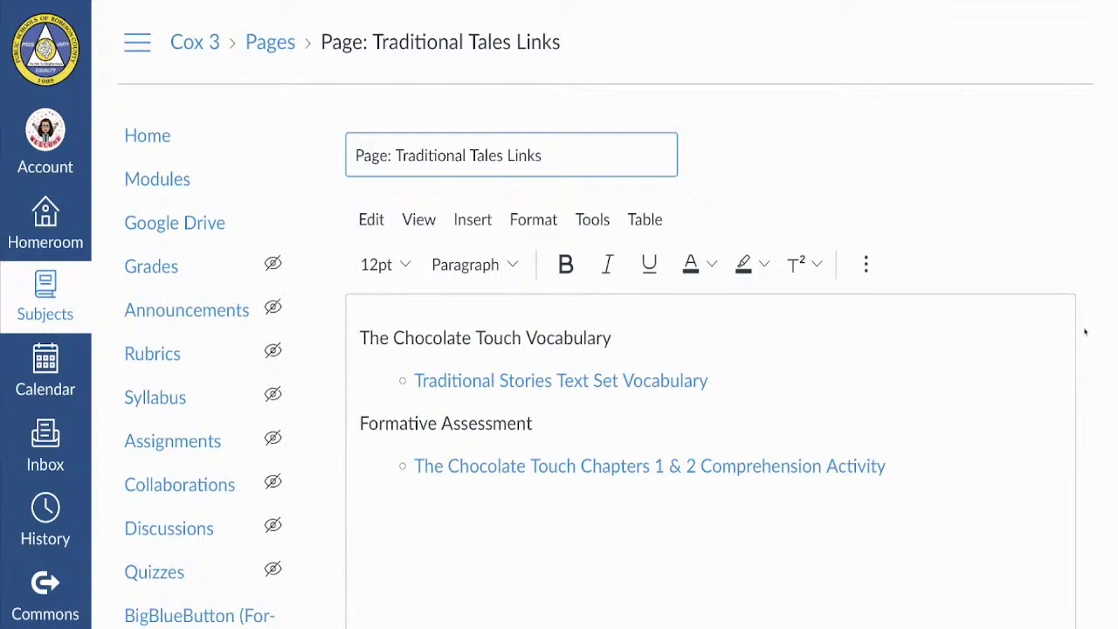
Switch to Google Docs and look through the vocabulary tables in the Traditional Stories Text Set Vocabulary document.
{"action": "scroll", "coordinate": [1085, 332], "scroll_direction": "down", "scroll_amount": 2}
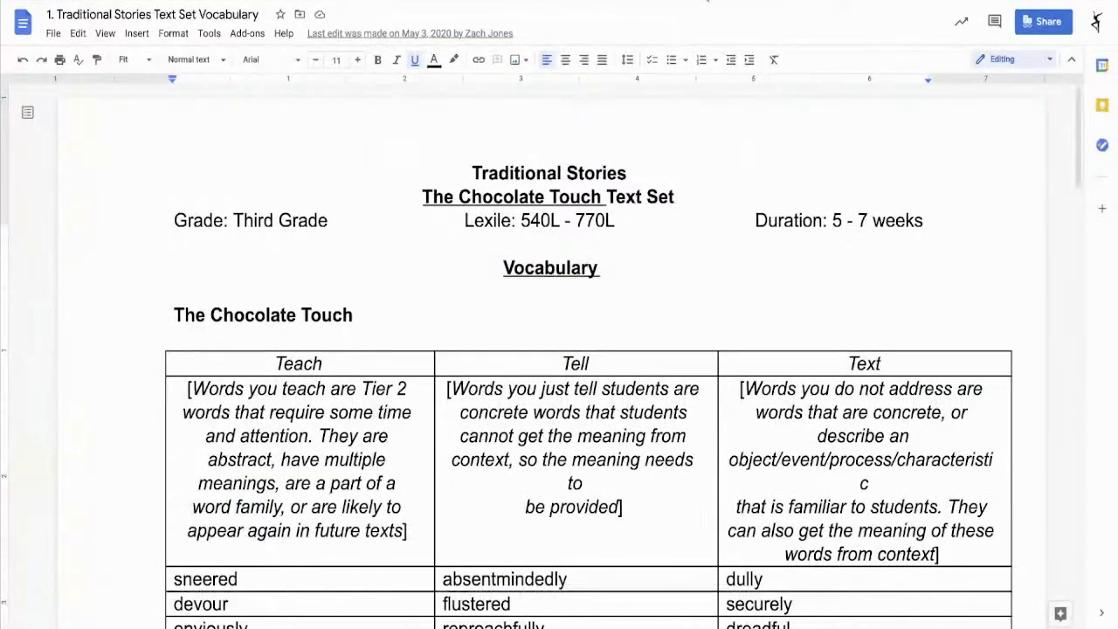
{"action": "scroll", "coordinate": [680, 207], "scroll_direction": "down", "scroll_amount": 1}
{"action": "scroll", "coordinate": [681, 207], "scroll_direction": "down", "scroll_amount": 2}
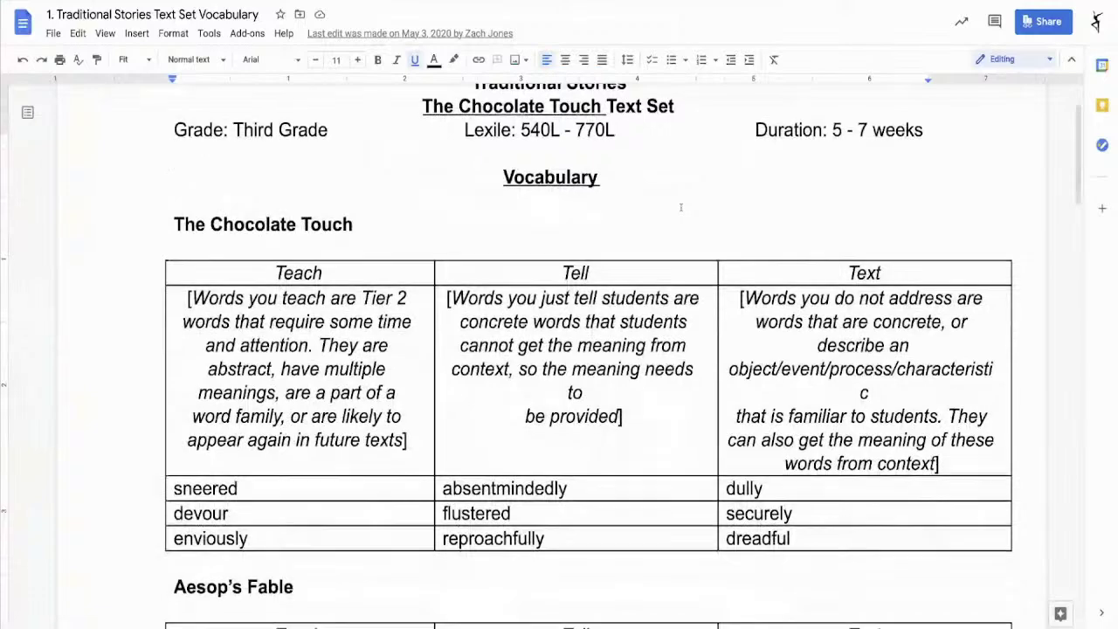
{"action": "scroll", "coordinate": [680, 207], "scroll_direction": "down", "scroll_amount": 3}
{"action": "scroll", "coordinate": [681, 207], "scroll_direction": "down", "scroll_amount": 3}
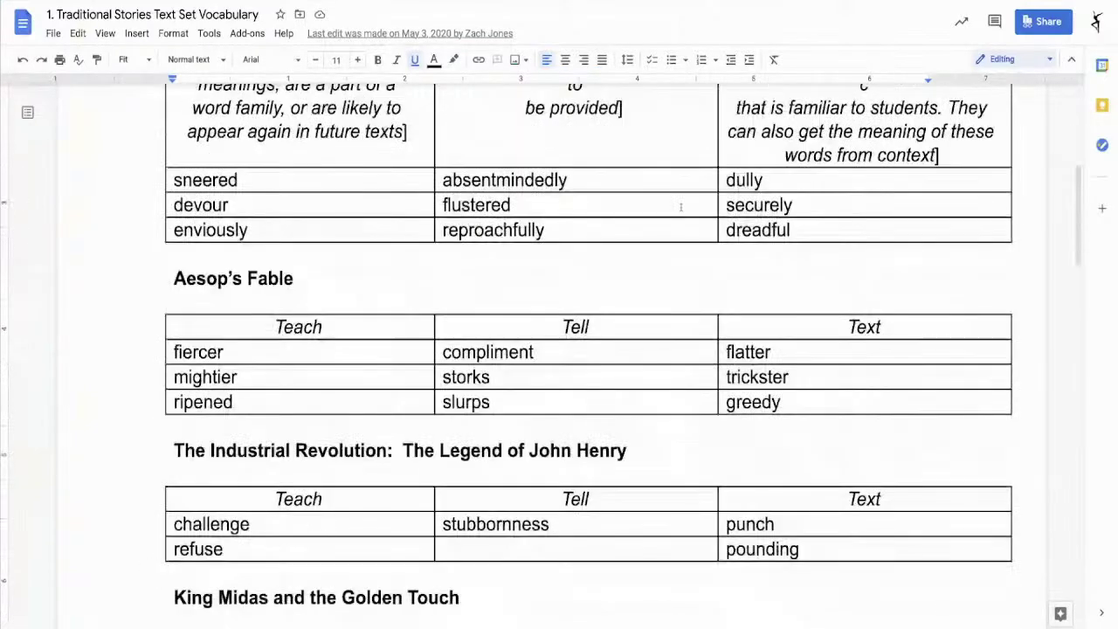
{"action": "scroll", "coordinate": [681, 207], "scroll_direction": "up", "scroll_amount": 2}
{"action": "scroll", "coordinate": [681, 207], "scroll_direction": "up", "scroll_amount": 5}
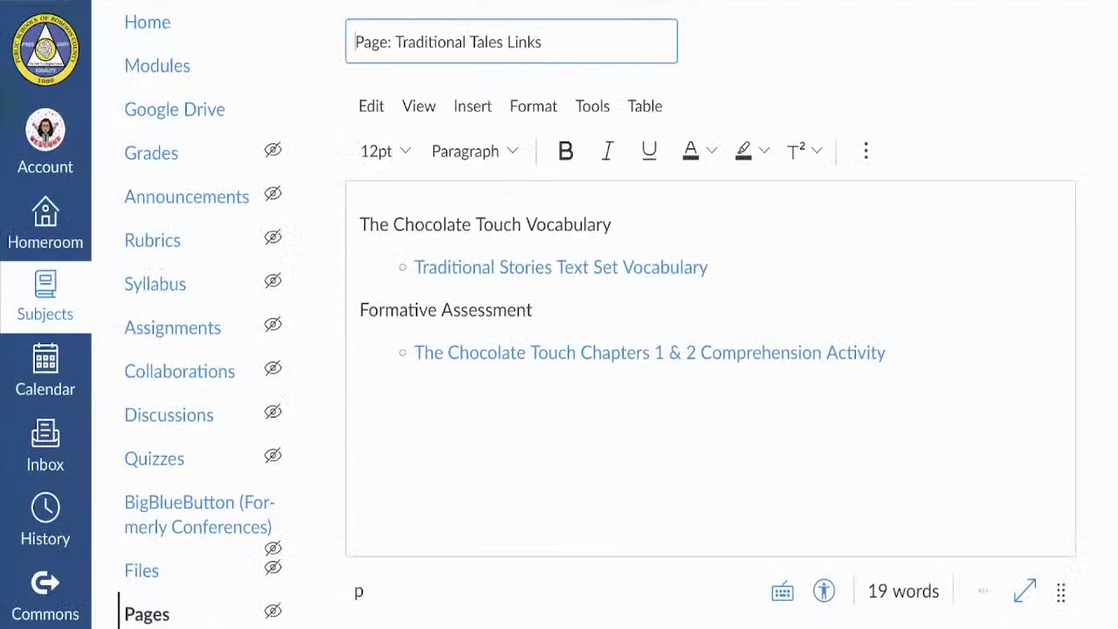
Back in Canvas, select the Chapters 1 & 2 Comprehension Activity link and examine the options for who may edit the page.
{"action": "triple_click", "coordinate": [705, 433]}
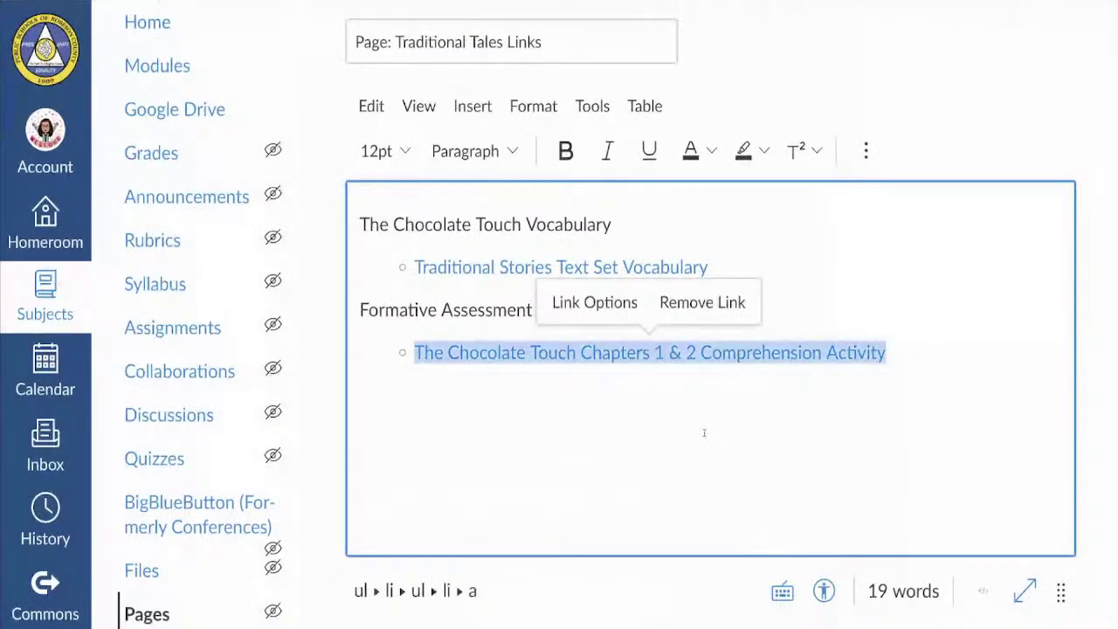
{"action": "scroll", "coordinate": [952, 362], "scroll_direction": "down", "scroll_amount": 2}
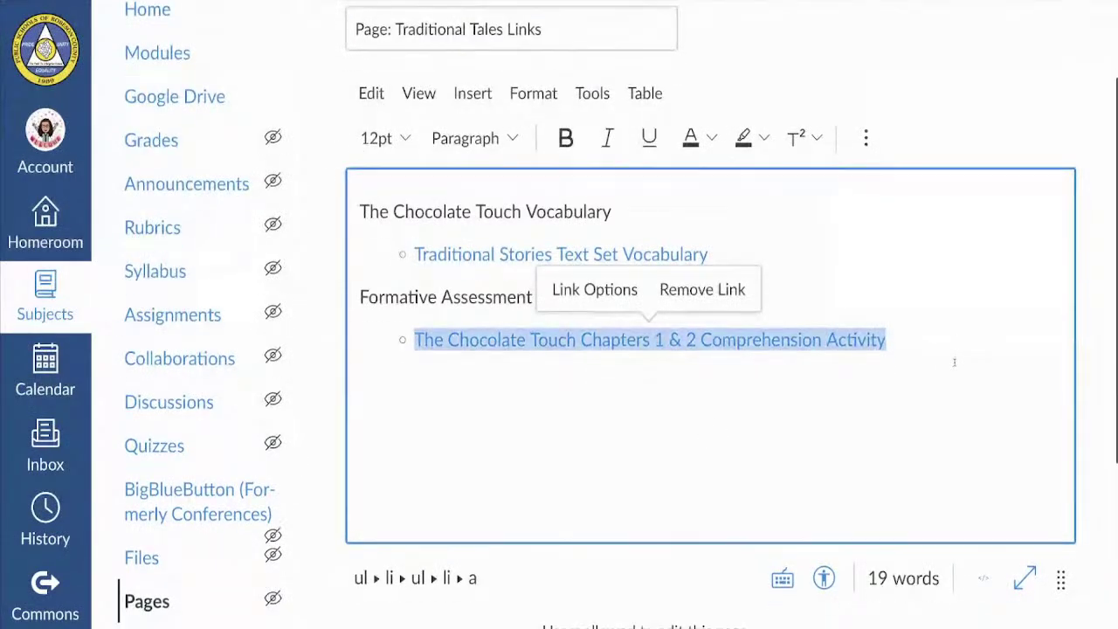
{"action": "scroll", "coordinate": [954, 361], "scroll_direction": "down", "scroll_amount": 2}
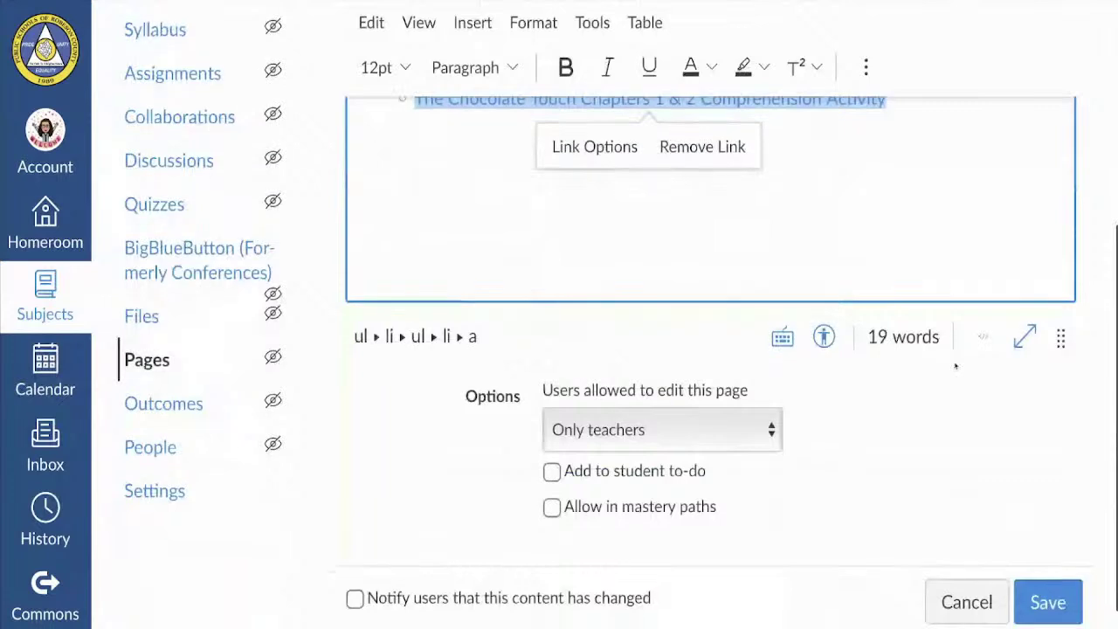
{"action": "scroll", "coordinate": [954, 362], "scroll_direction": "up", "scroll_amount": 2}
{"action": "scroll", "coordinate": [954, 362], "scroll_direction": "down", "scroll_amount": 1}
{"action": "scroll", "coordinate": [954, 361], "scroll_direction": "down", "scroll_amount": 1}
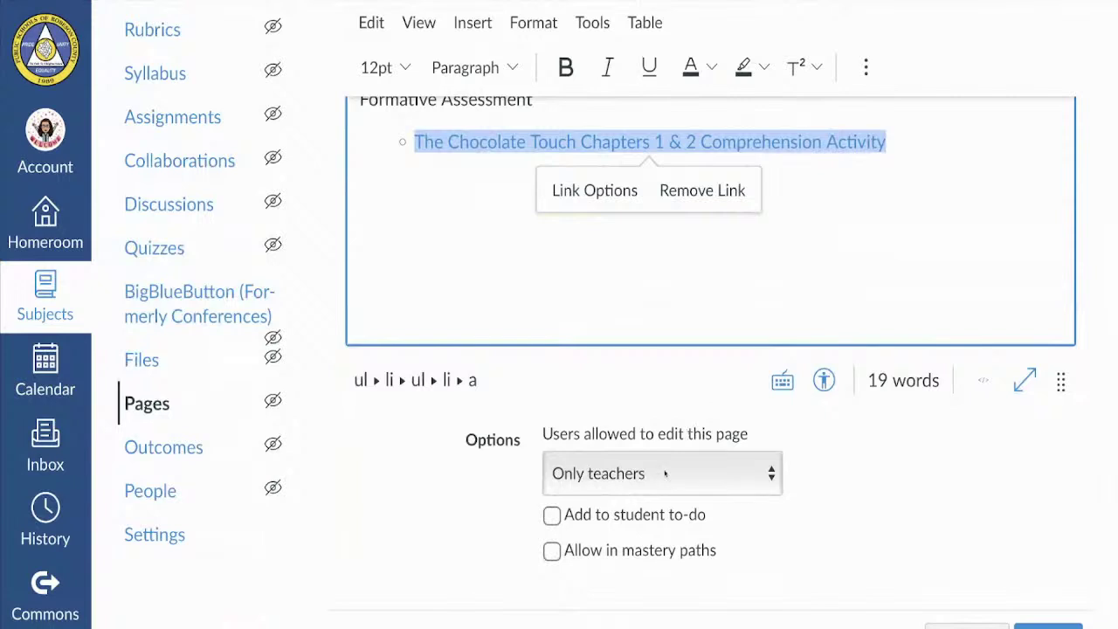
{"action": "scroll", "coordinate": [456, 230], "scroll_direction": "up", "scroll_amount": 3}
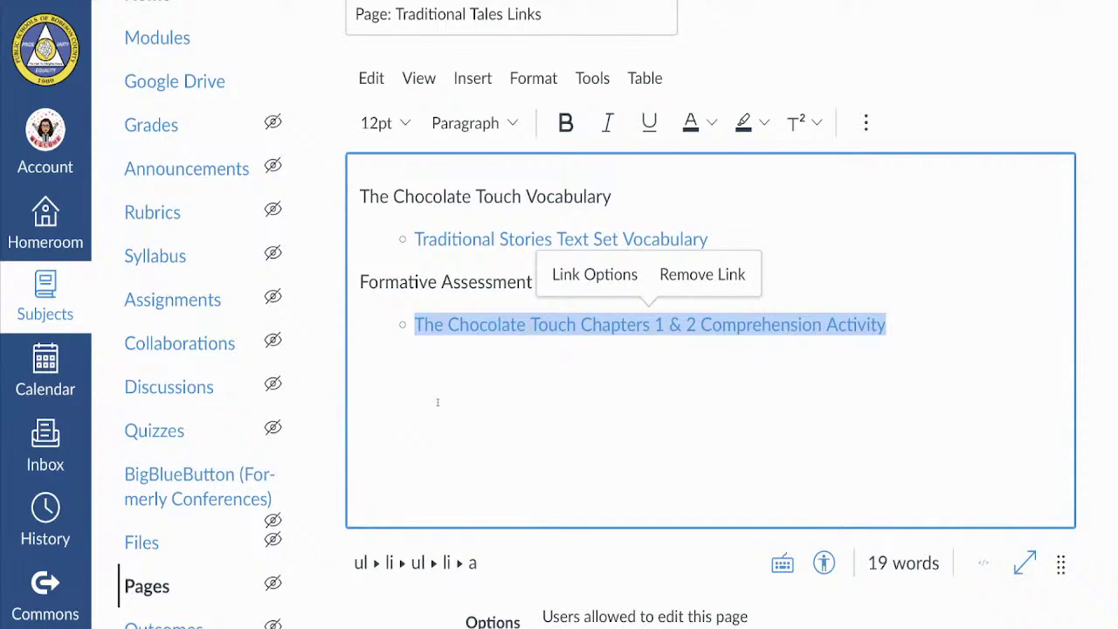
Deselect the Comprehension Activity link, check the page's contents and save the Traditional Tales Links page.
{"action": "left_click", "coordinate": [405, 303]}
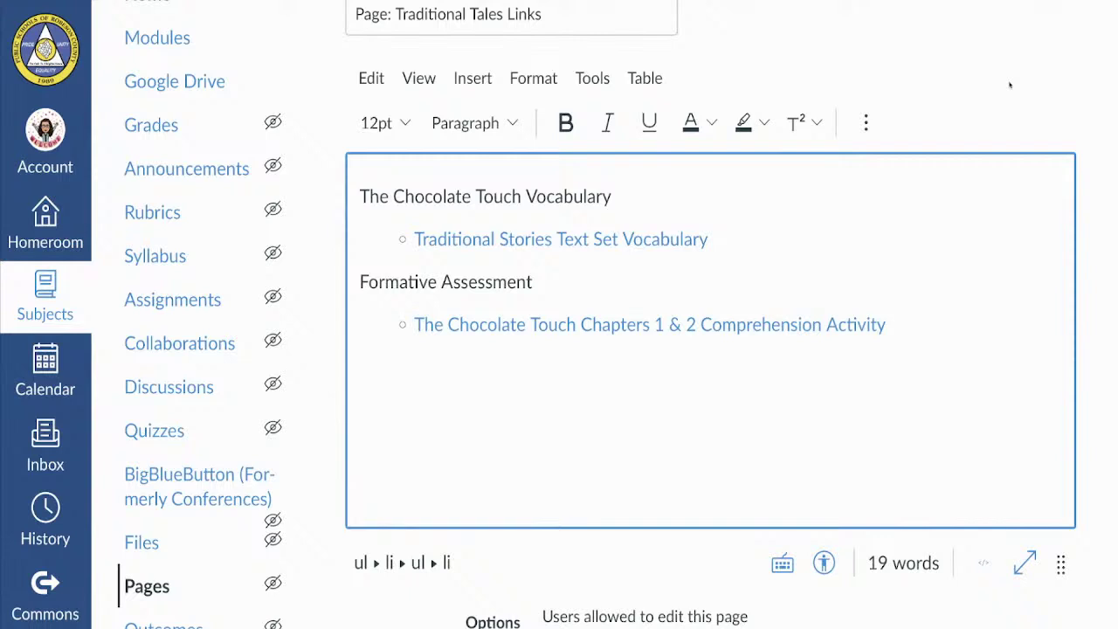
{"action": "scroll", "coordinate": [1019, 78], "scroll_direction": "down", "scroll_amount": 1}
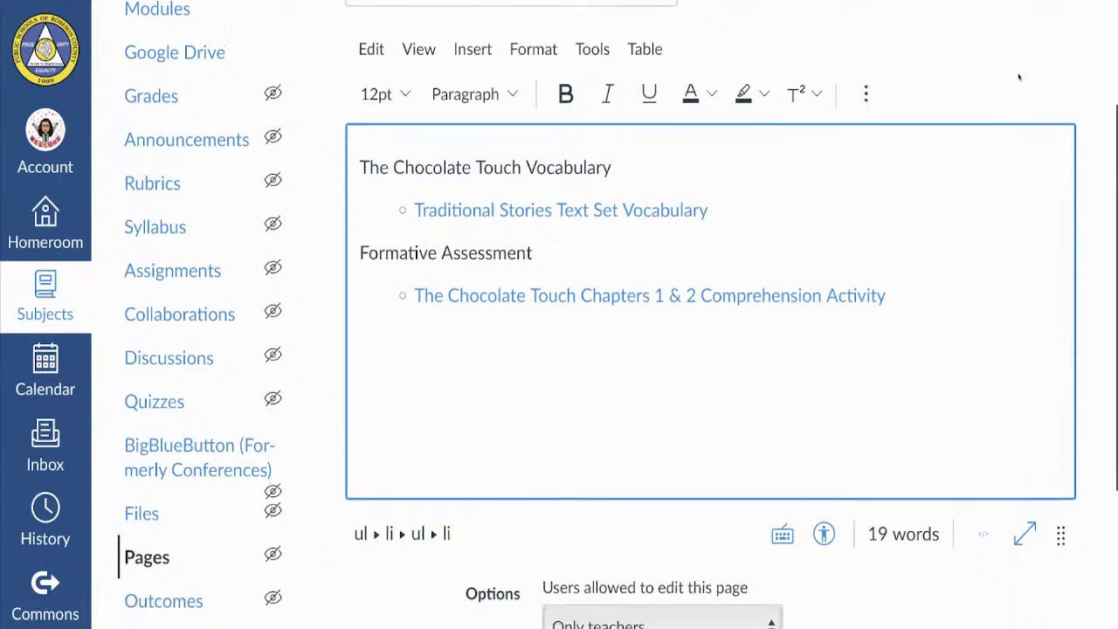
{"action": "scroll", "coordinate": [1019, 78], "scroll_direction": "down", "scroll_amount": 1}
{"action": "scroll", "coordinate": [1018, 78], "scroll_direction": "up", "scroll_amount": 4}
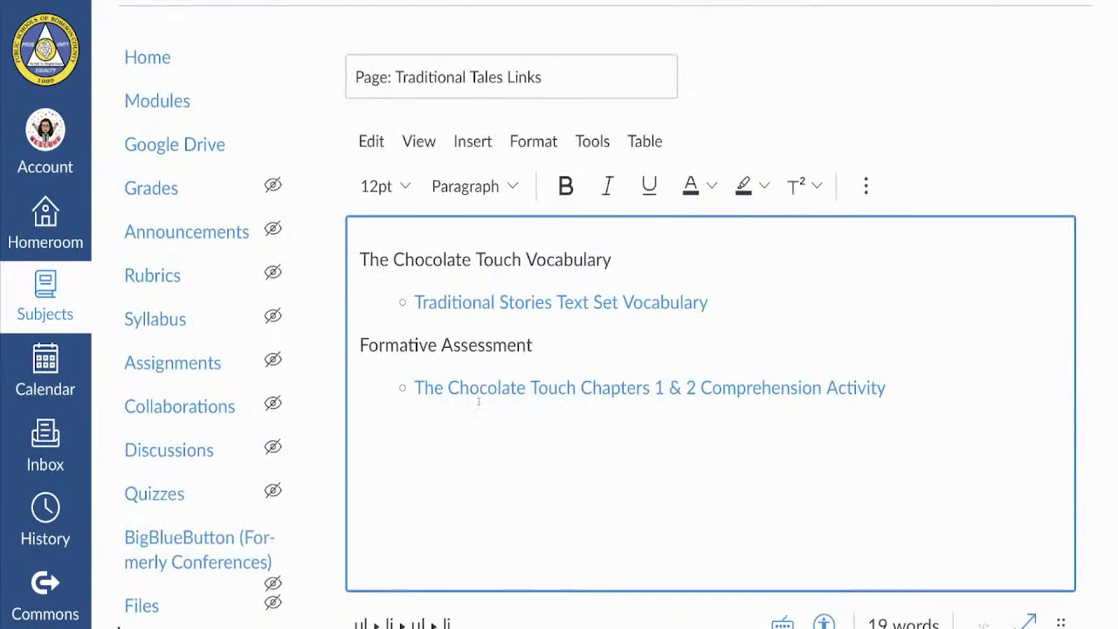
{"action": "scroll", "coordinate": [479, 402], "scroll_direction": "down", "scroll_amount": 4}
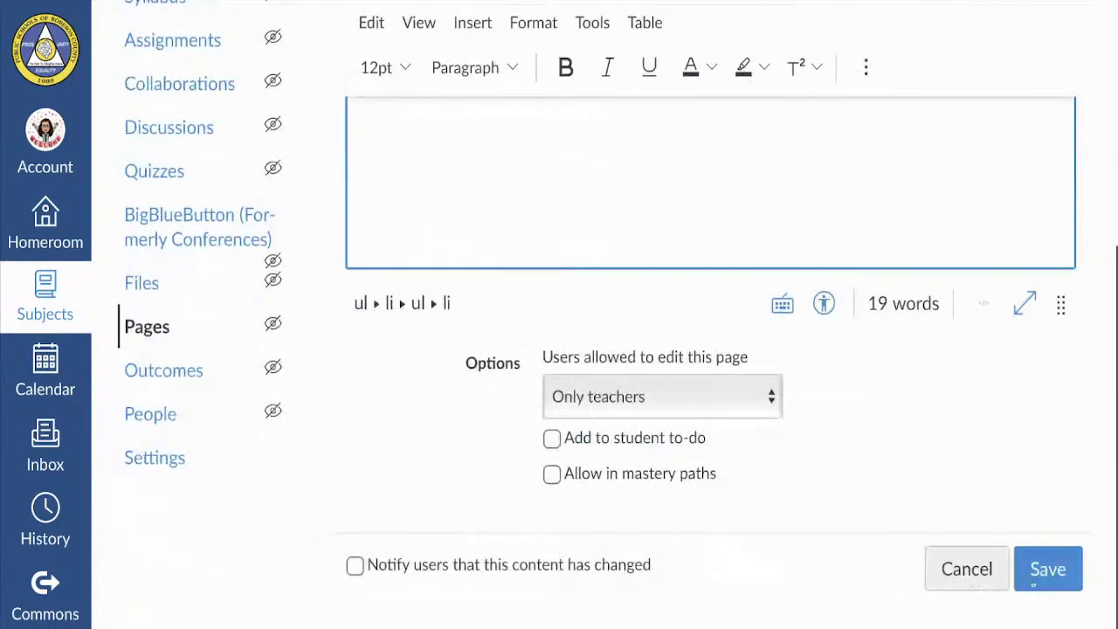
{"action": "left_click", "coordinate": [1044, 581]}
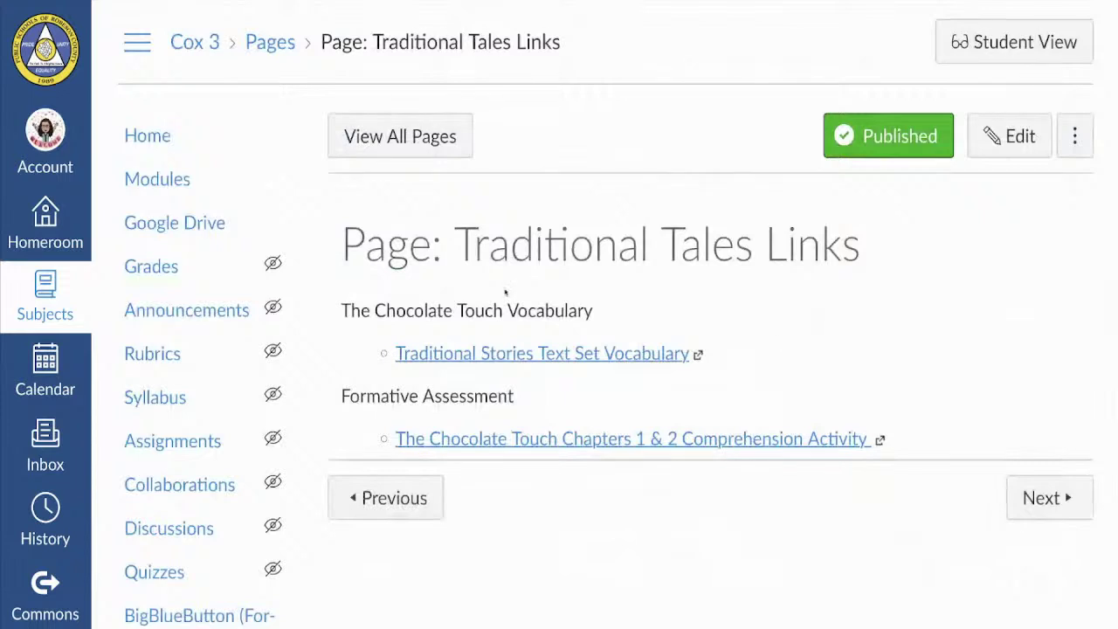
Return to the course modules and examine the External URL item under Unit 1 in ELA Grade 3.
{"action": "left_click", "coordinate": [155, 181]}
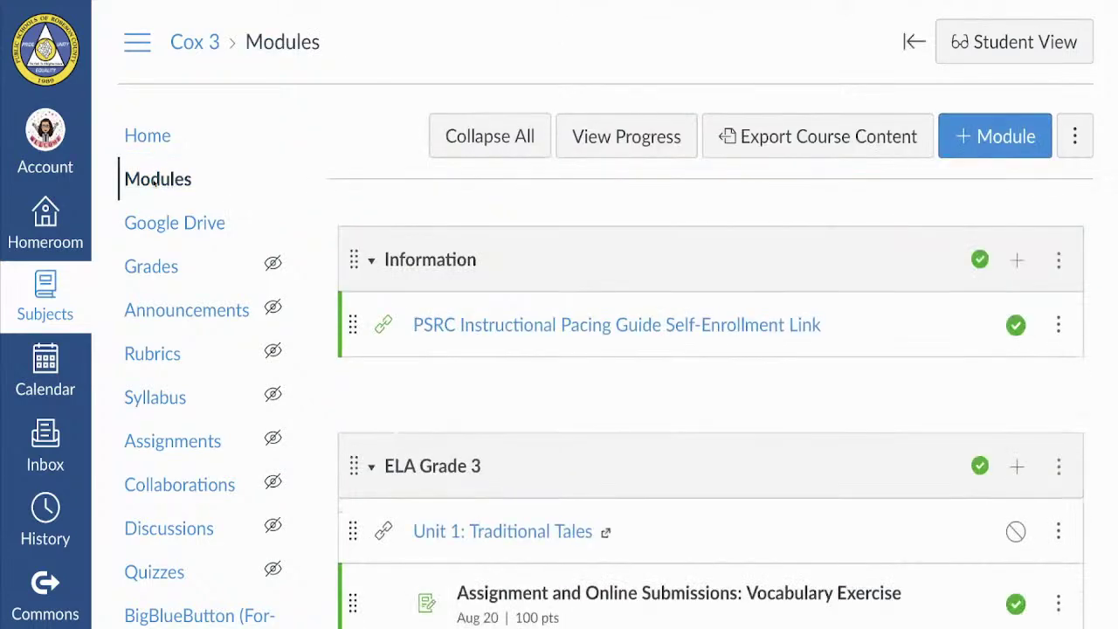
{"action": "scroll", "coordinate": [319, 141], "scroll_direction": "down", "scroll_amount": 2}
{"action": "scroll", "coordinate": [323, 140], "scroll_direction": "down", "scroll_amount": 5}
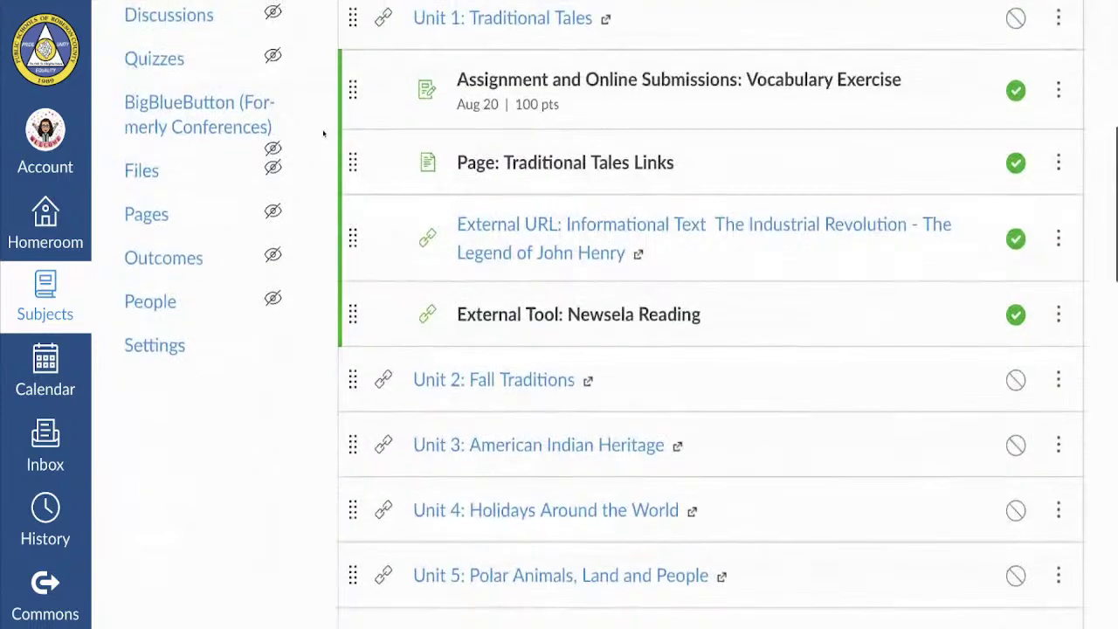
{"action": "scroll", "coordinate": [323, 134], "scroll_direction": "up", "scroll_amount": 2}
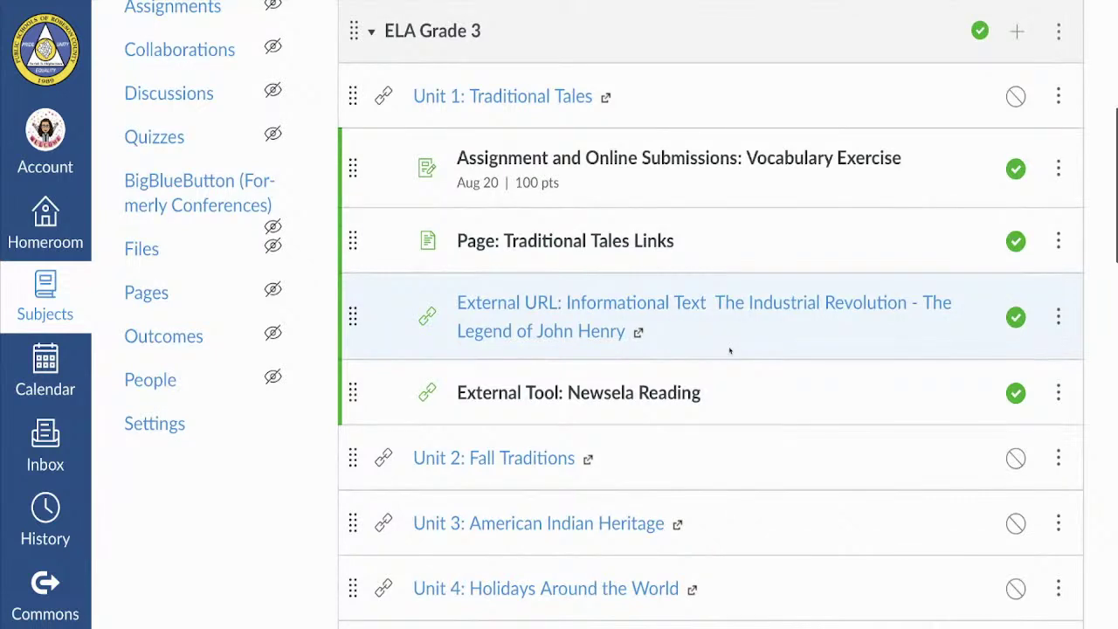
{"action": "scroll", "coordinate": [729, 350], "scroll_direction": "up", "scroll_amount": 1}
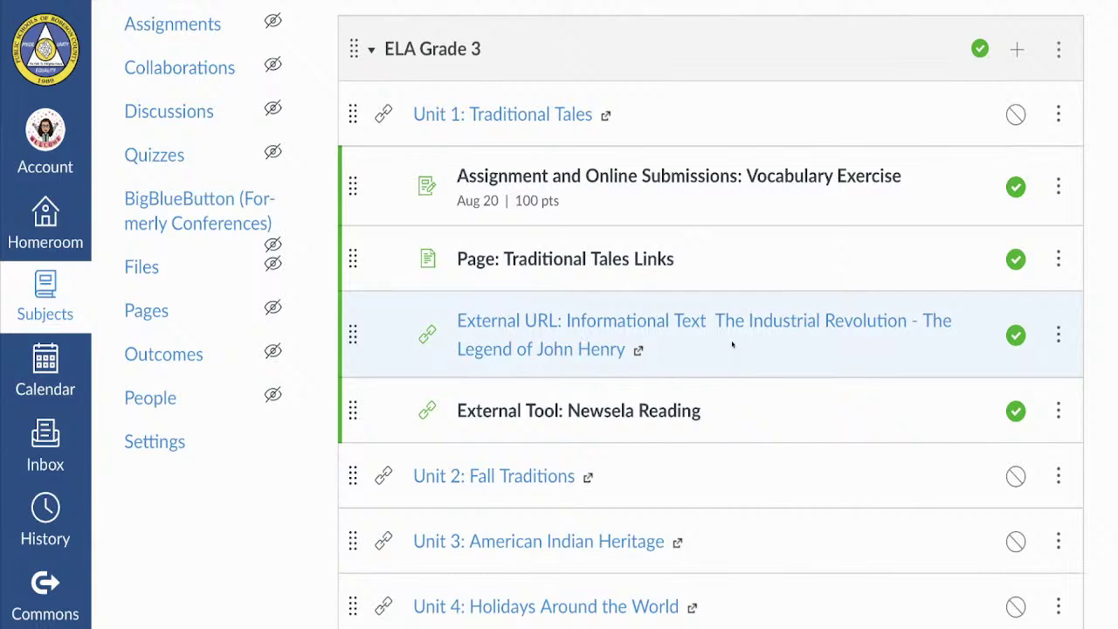
{"action": "scroll", "coordinate": [732, 344], "scroll_direction": "up", "scroll_amount": 1}
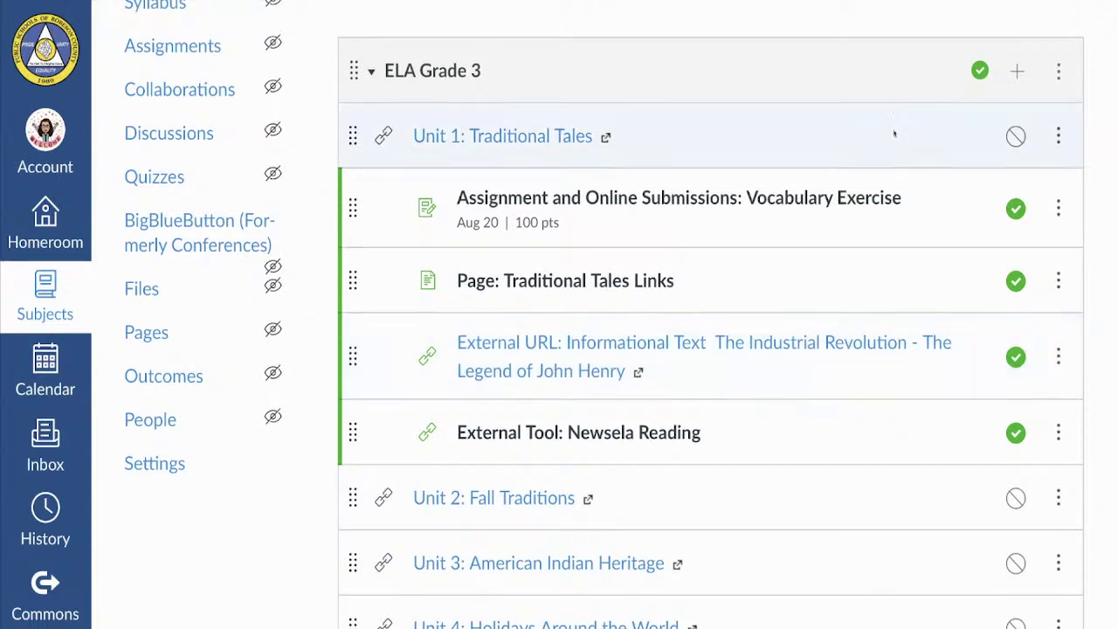
Set up a new External URL item for ELA Grade 3 that loads in a new tab with a 2-level indent, and cancel it.
{"action": "left_click", "coordinate": [1018, 73]}
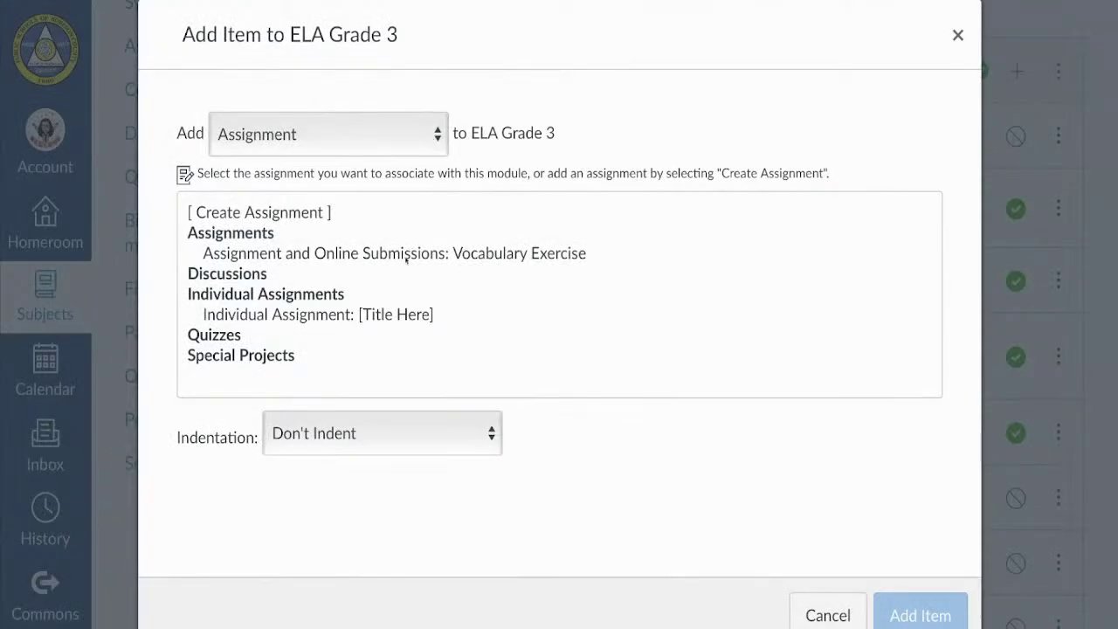
{"action": "key", "text": "Tab"}
{"action": "key", "text": "e"}
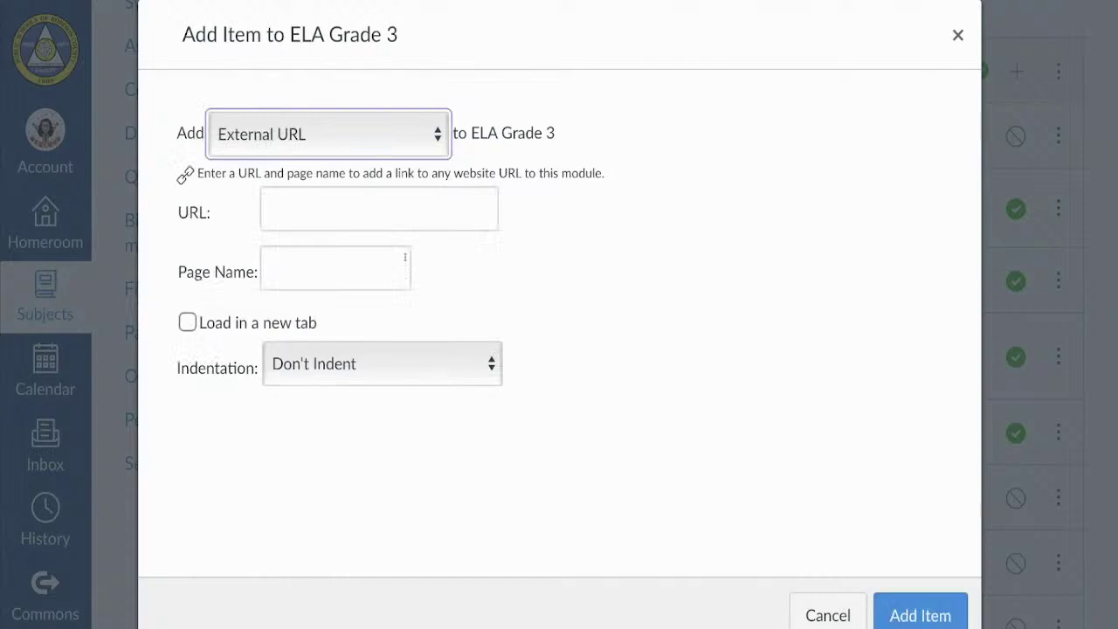
{"action": "left_click", "coordinate": [292, 204]}
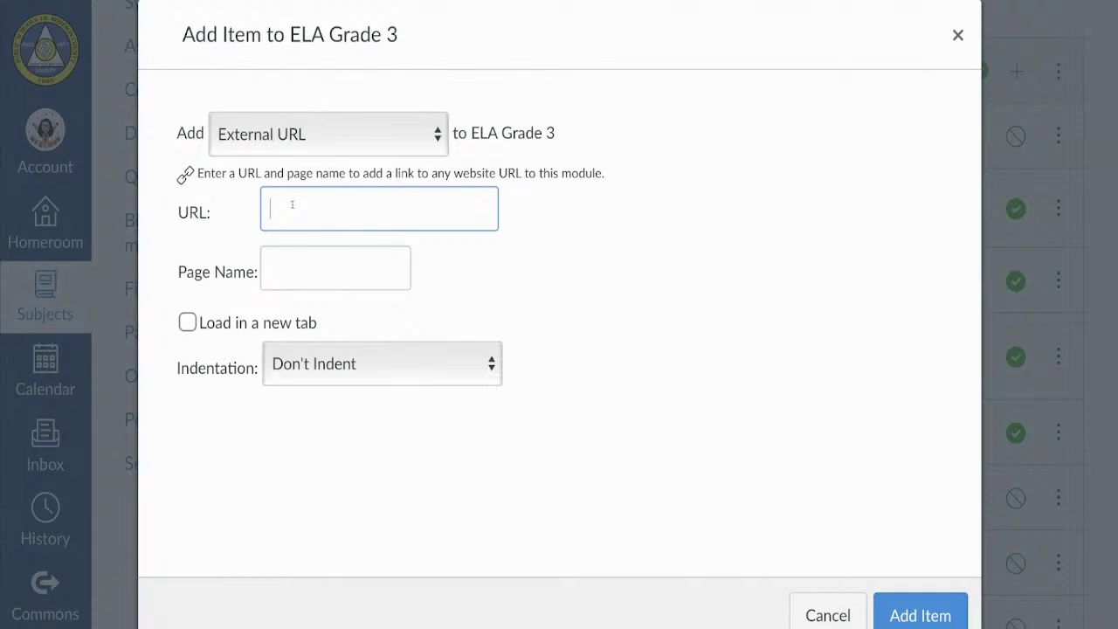
{"action": "left_click", "coordinate": [278, 266]}
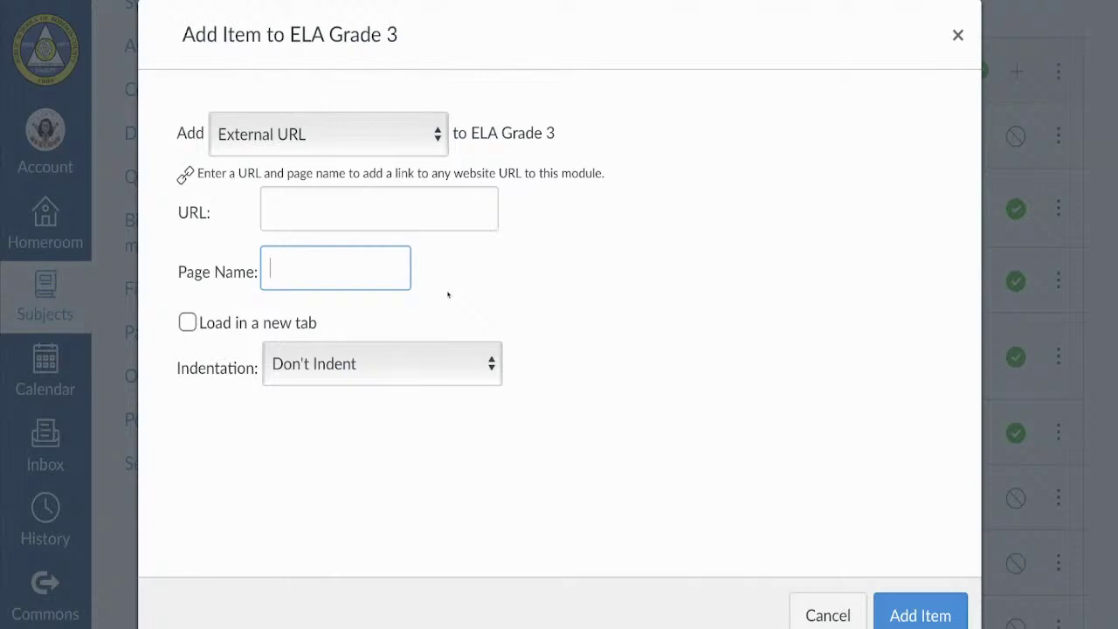
{"action": "left_click", "coordinate": [187, 322]}
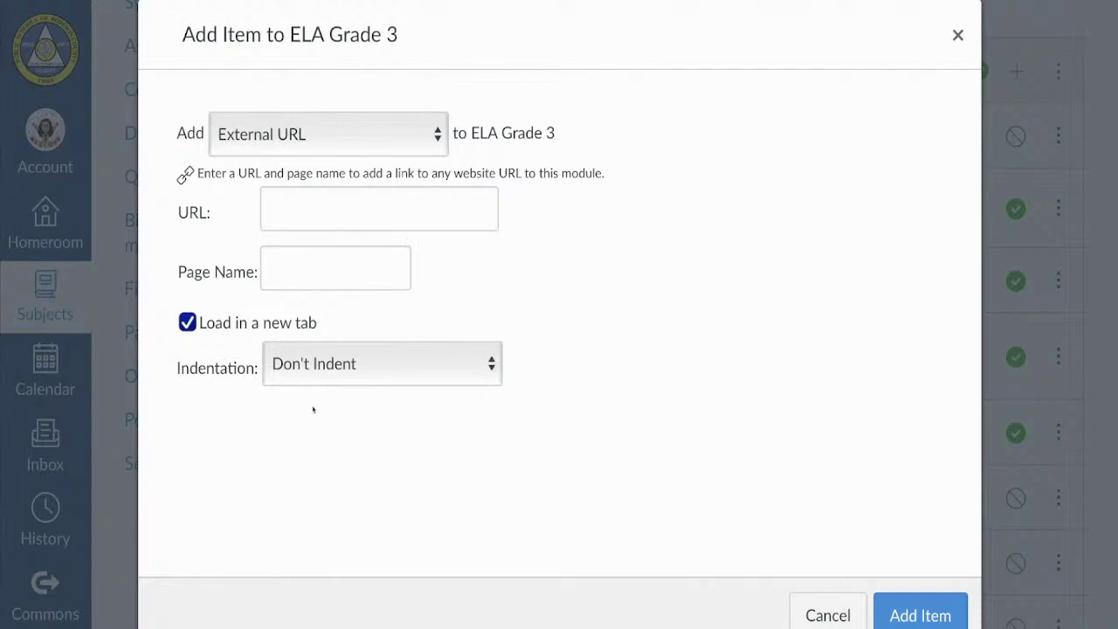
{"action": "left_click", "coordinate": [410, 401]}
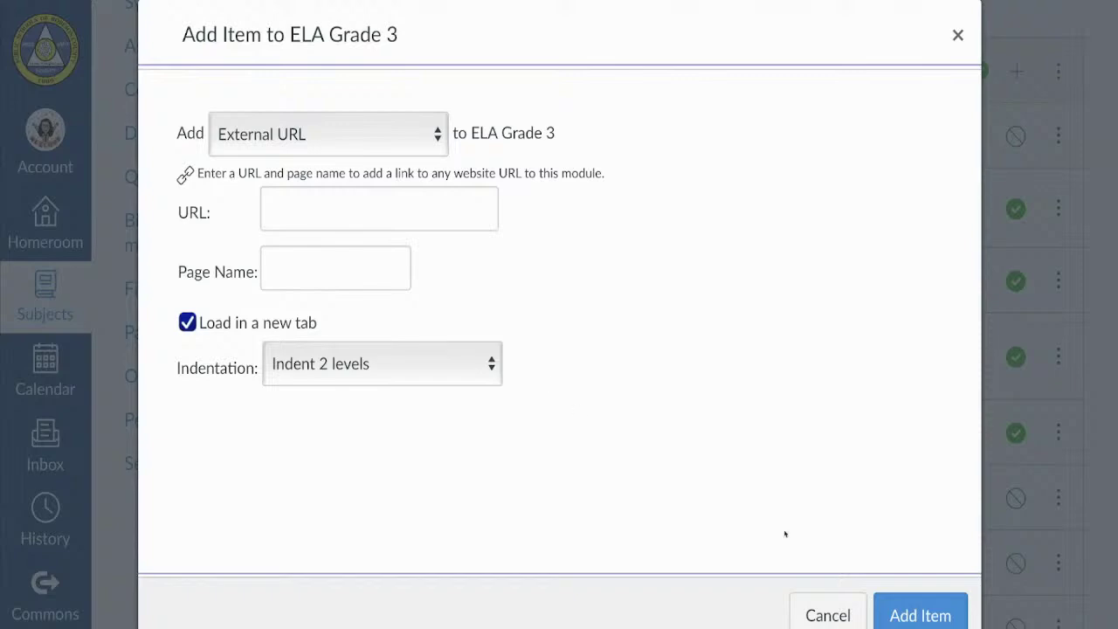
{"action": "left_click", "coordinate": [821, 614]}
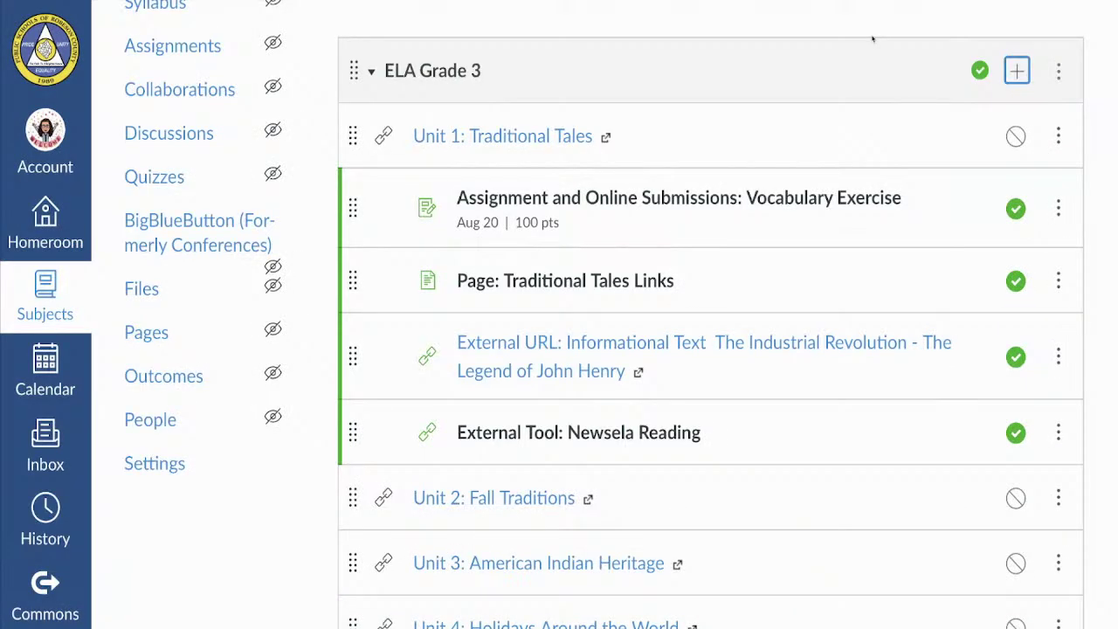
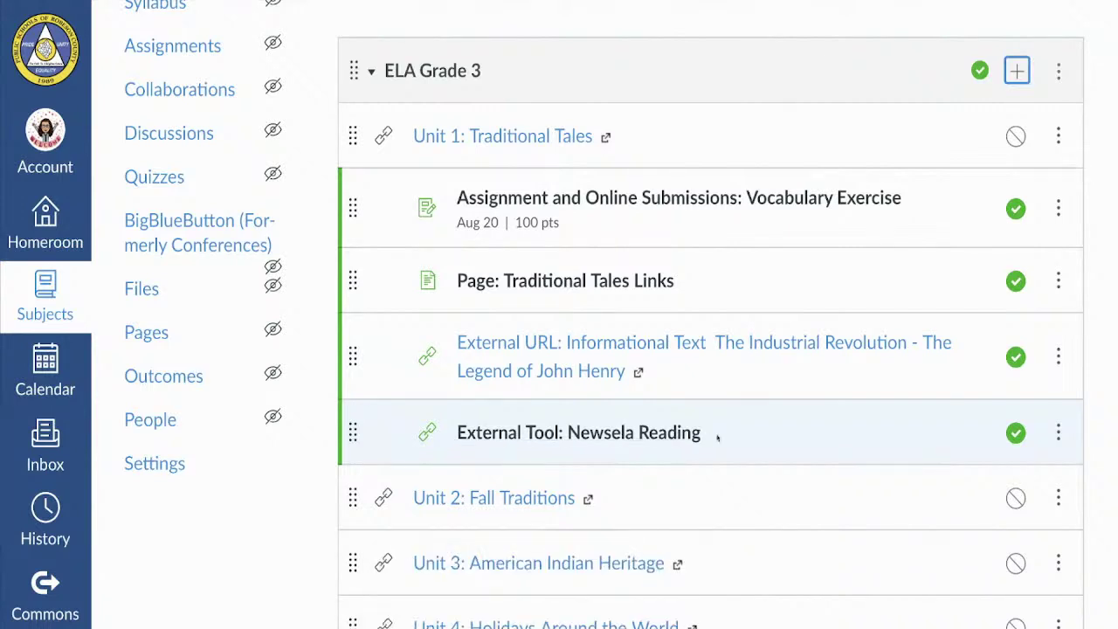
Start a new External Tool item for ELA Grade 3 and look through the available tools, including Newsela.
{"action": "left_click", "coordinate": [1017, 72]}
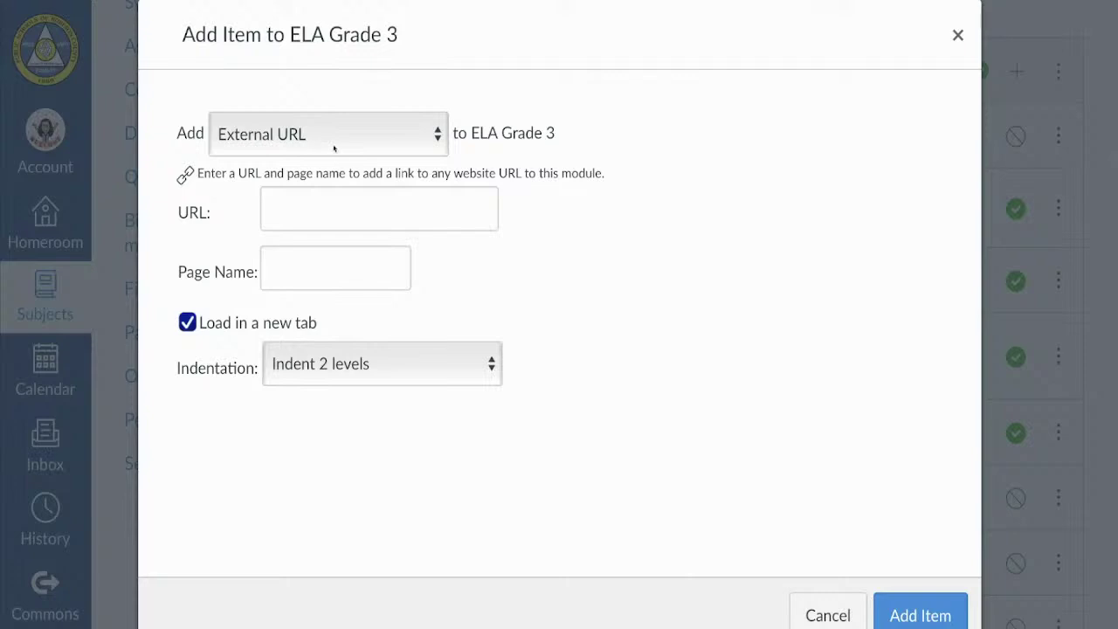
{"action": "left_click", "coordinate": [334, 151]}
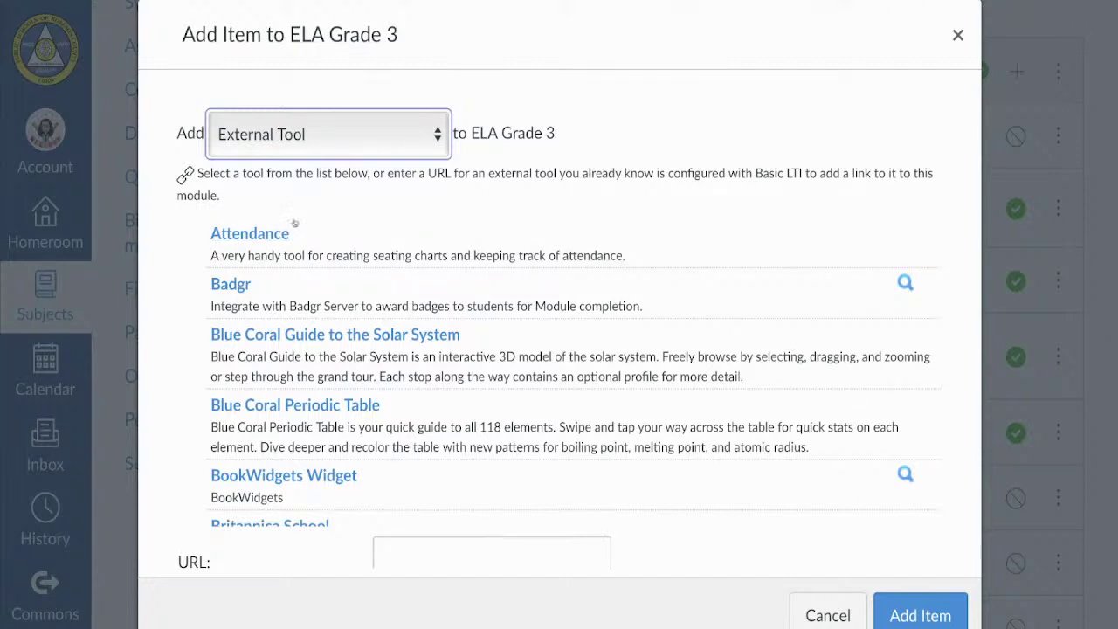
{"action": "scroll", "coordinate": [330, 350], "scroll_direction": "down", "scroll_amount": 1}
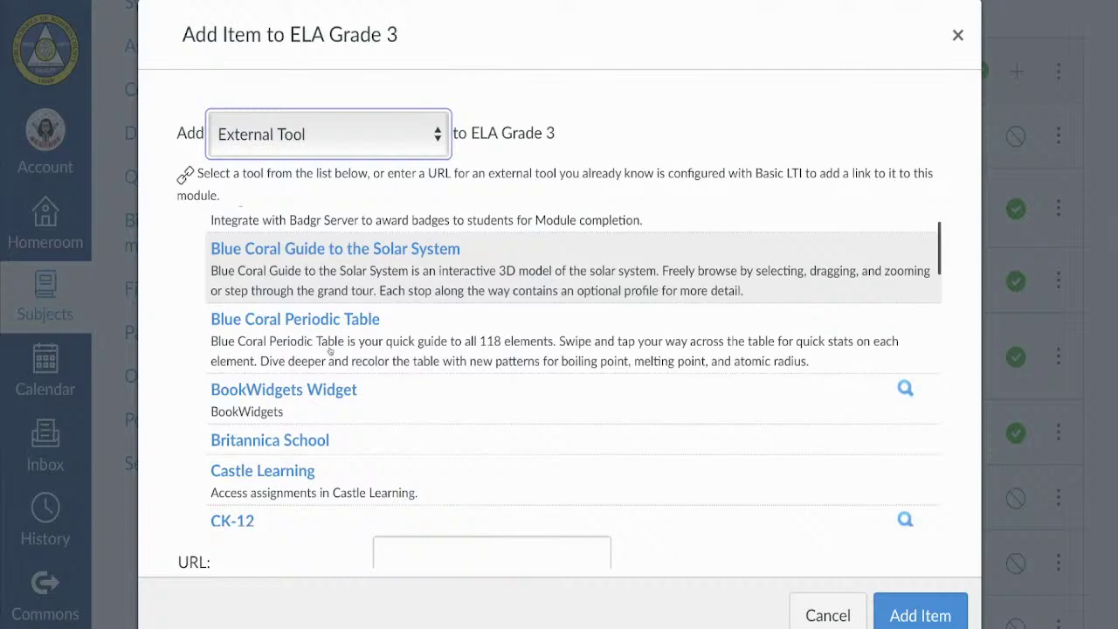
{"action": "scroll", "coordinate": [330, 350], "scroll_direction": "down", "scroll_amount": 2}
{"action": "scroll", "coordinate": [330, 351], "scroll_direction": "down", "scroll_amount": 1}
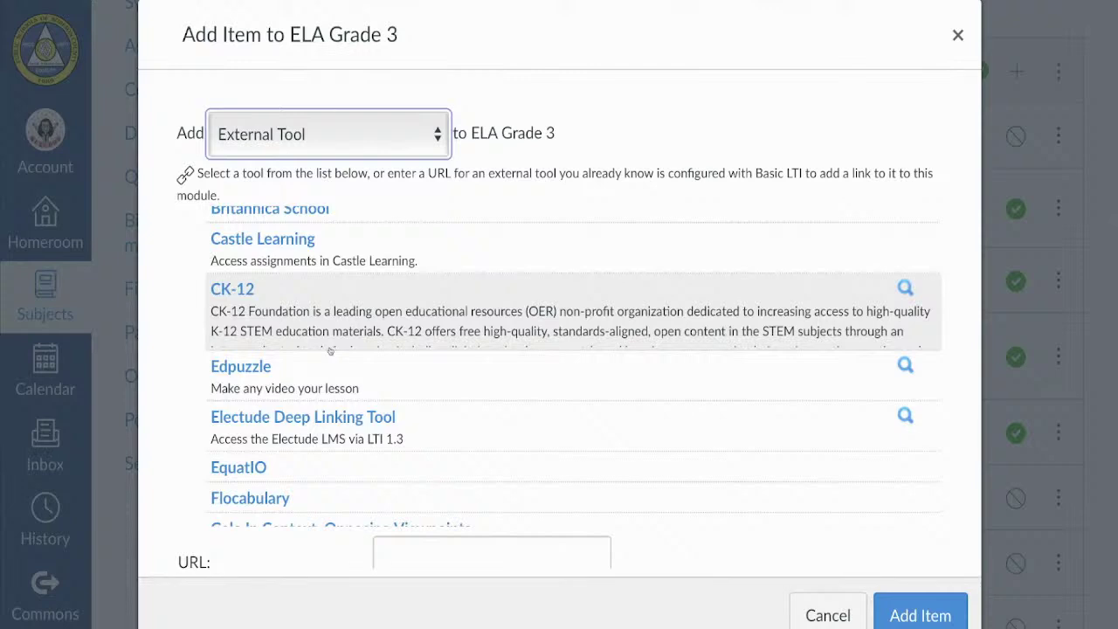
{"action": "scroll", "coordinate": [331, 350], "scroll_direction": "down", "scroll_amount": 3}
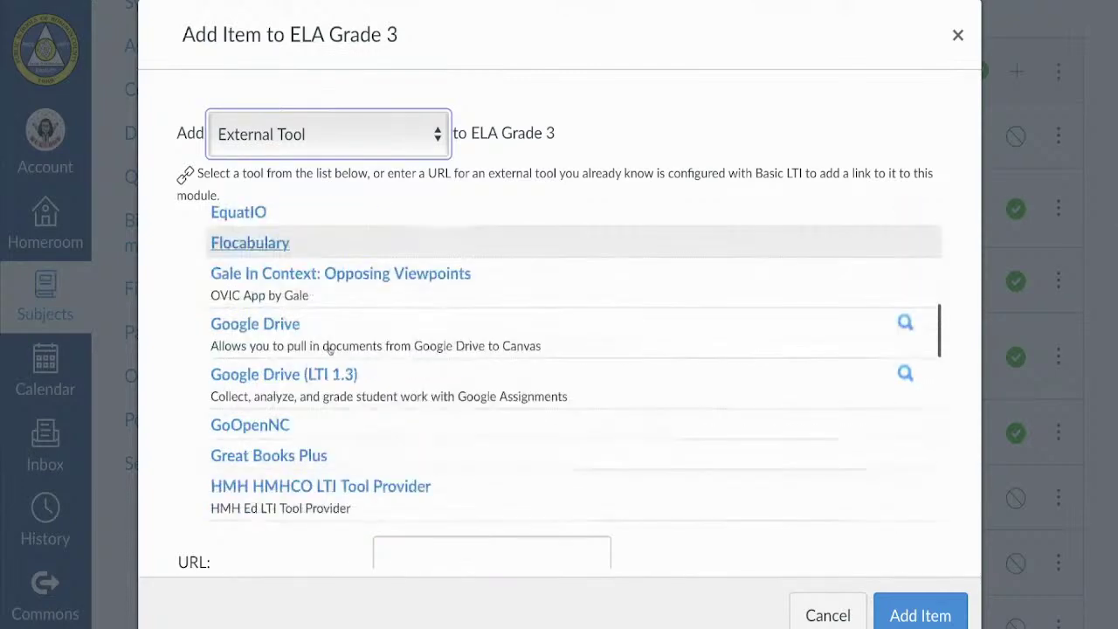
{"action": "scroll", "coordinate": [330, 351], "scroll_direction": "down", "scroll_amount": 3}
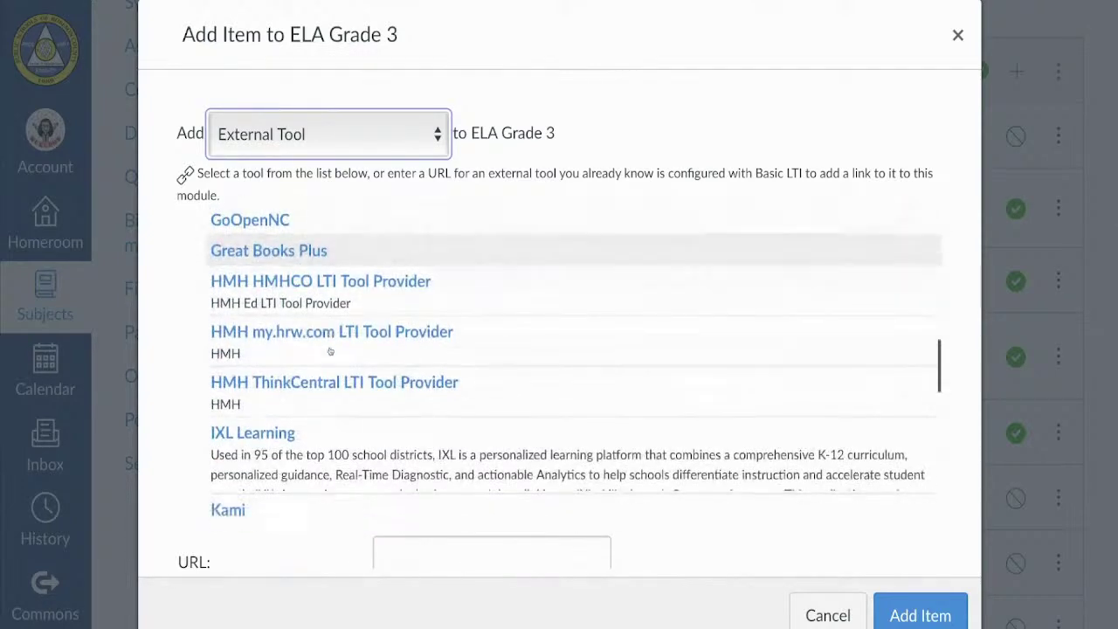
{"action": "scroll", "coordinate": [330, 351], "scroll_direction": "down", "scroll_amount": 3}
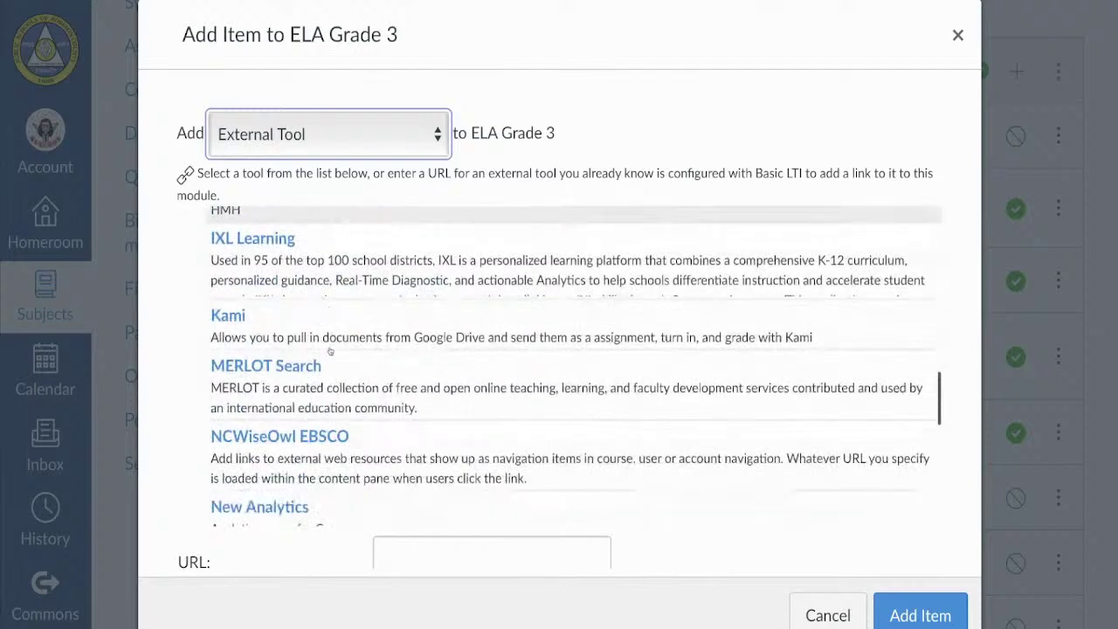
{"action": "scroll", "coordinate": [330, 350], "scroll_direction": "down", "scroll_amount": 3}
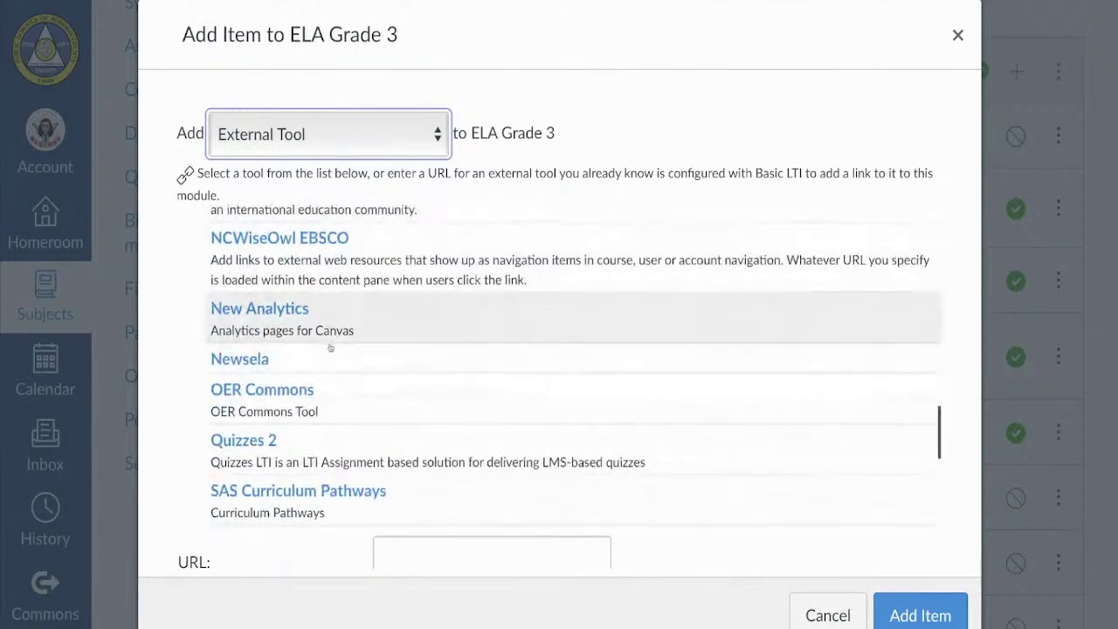
{"action": "scroll", "coordinate": [330, 351], "scroll_direction": "down", "scroll_amount": 1}
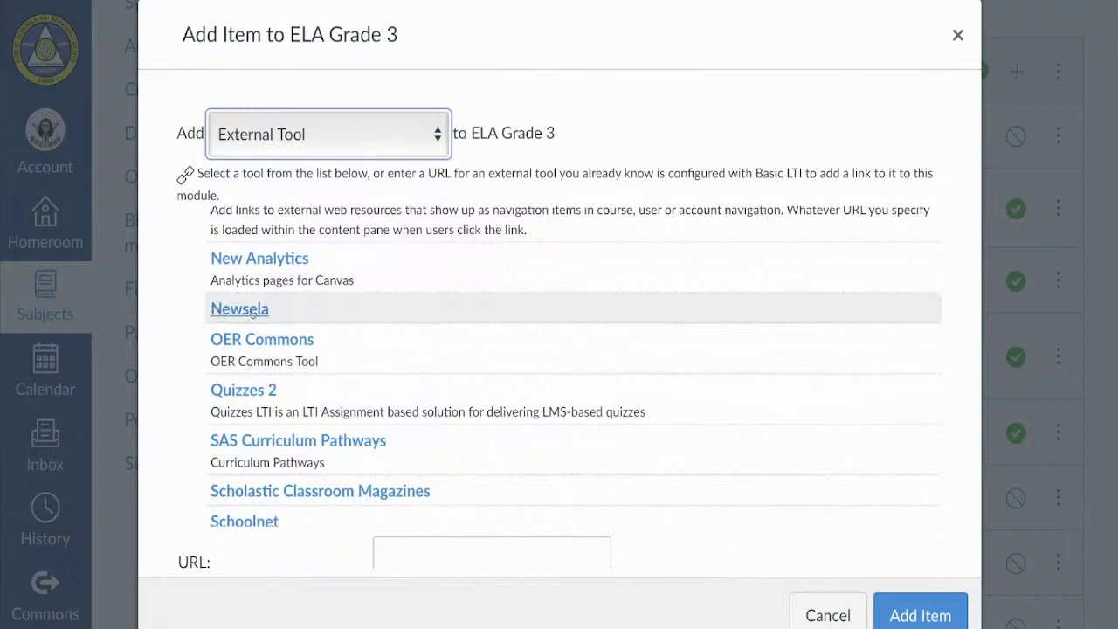
{"action": "scroll", "coordinate": [251, 312], "scroll_direction": "down", "scroll_amount": 1}
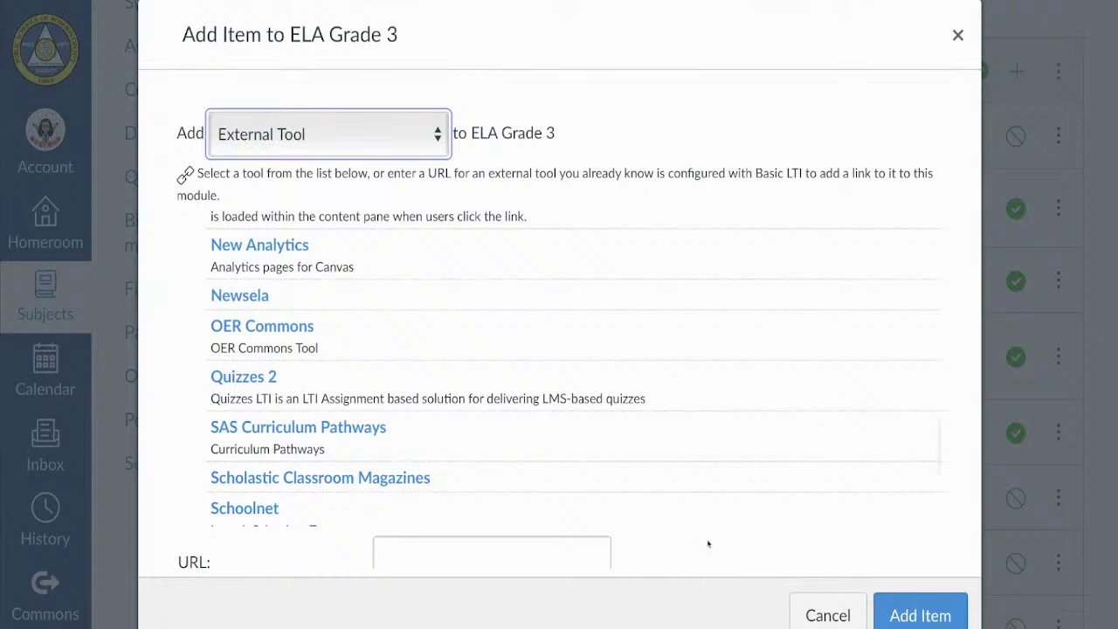
Check the External Tool item's URL, page name, new-tab and indentation settings, and cancel without adding the item.
{"action": "scroll", "coordinate": [709, 542], "scroll_direction": "down", "scroll_amount": 4}
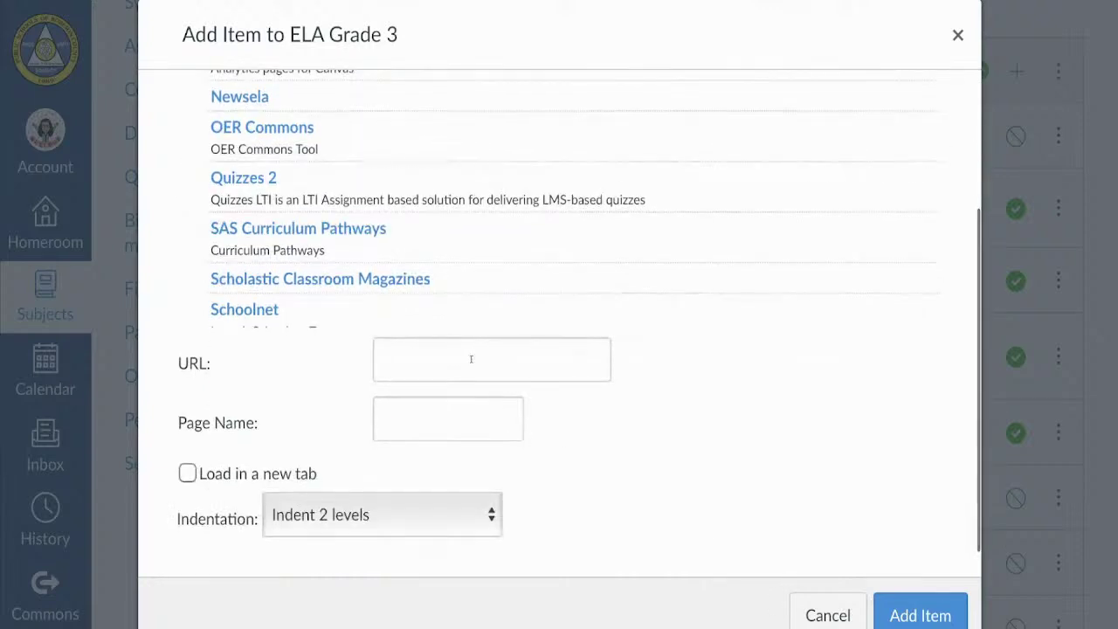
{"action": "left_click", "coordinate": [471, 359]}
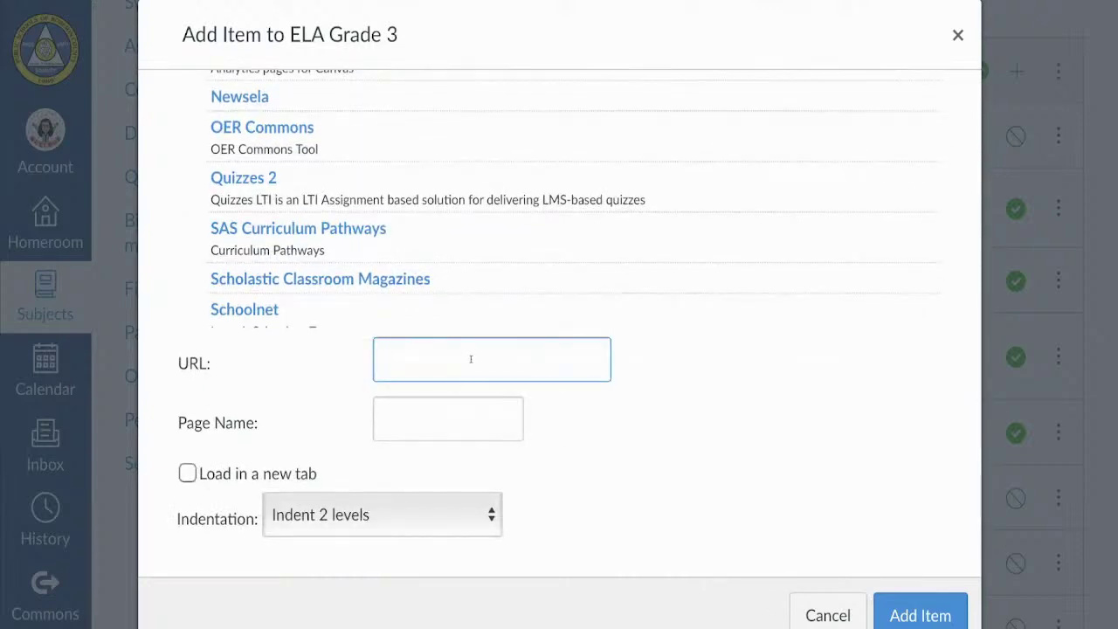
{"action": "left_click", "coordinate": [420, 428]}
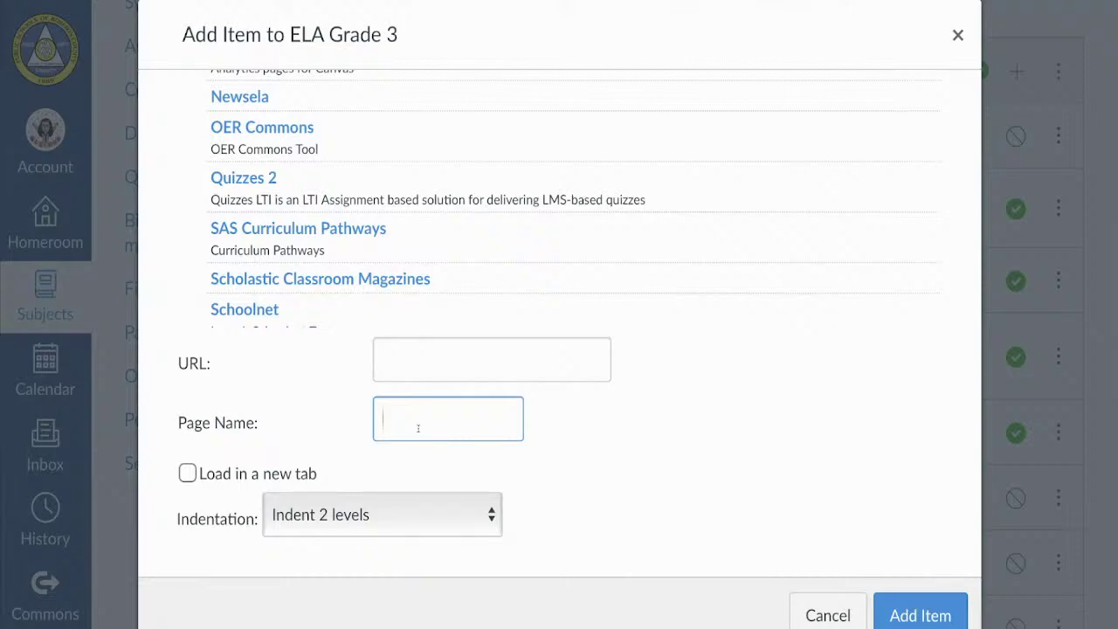
{"action": "scroll", "coordinate": [187, 485], "scroll_direction": "down", "scroll_amount": 1}
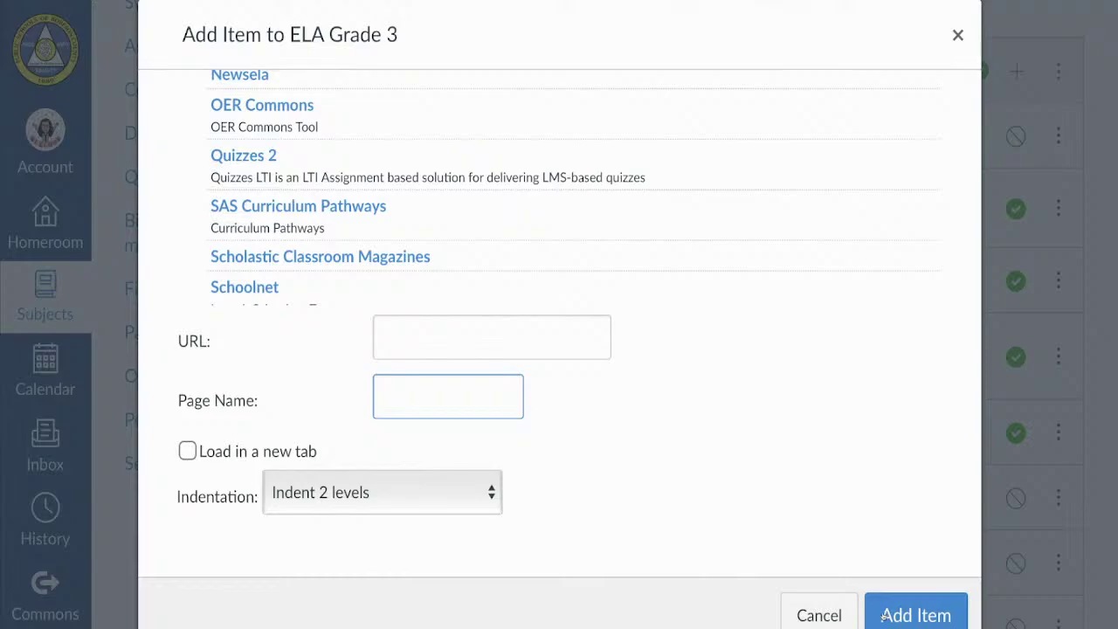
{"action": "left_click", "coordinate": [840, 617]}
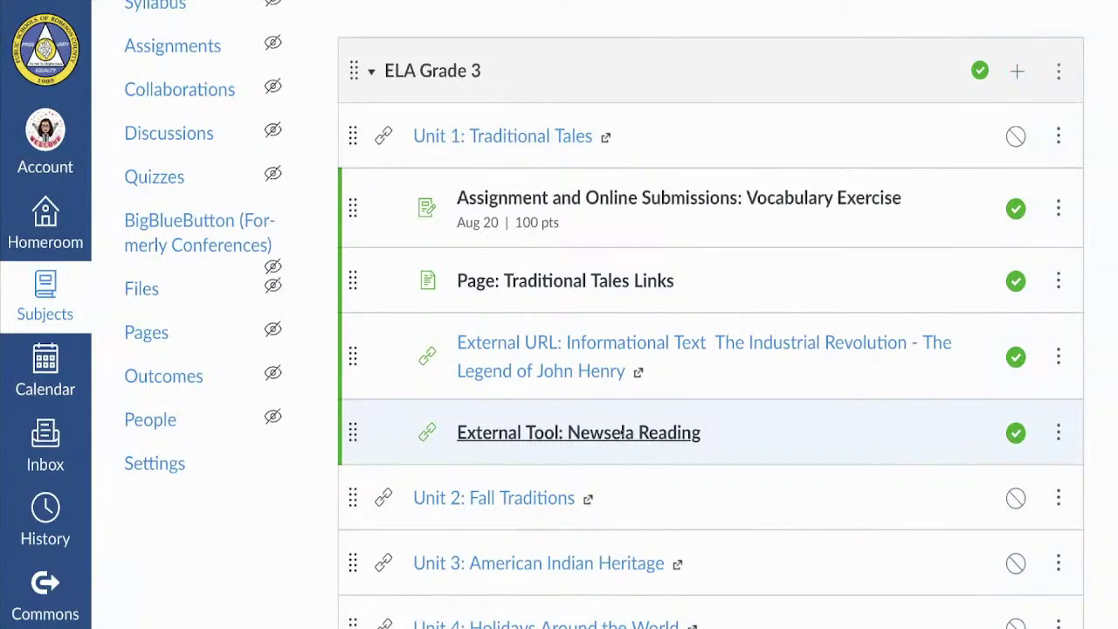
Open the Newsela Reading external tool item, load it in a new window and return to the course modules.
{"action": "left_click", "coordinate": [621, 432]}
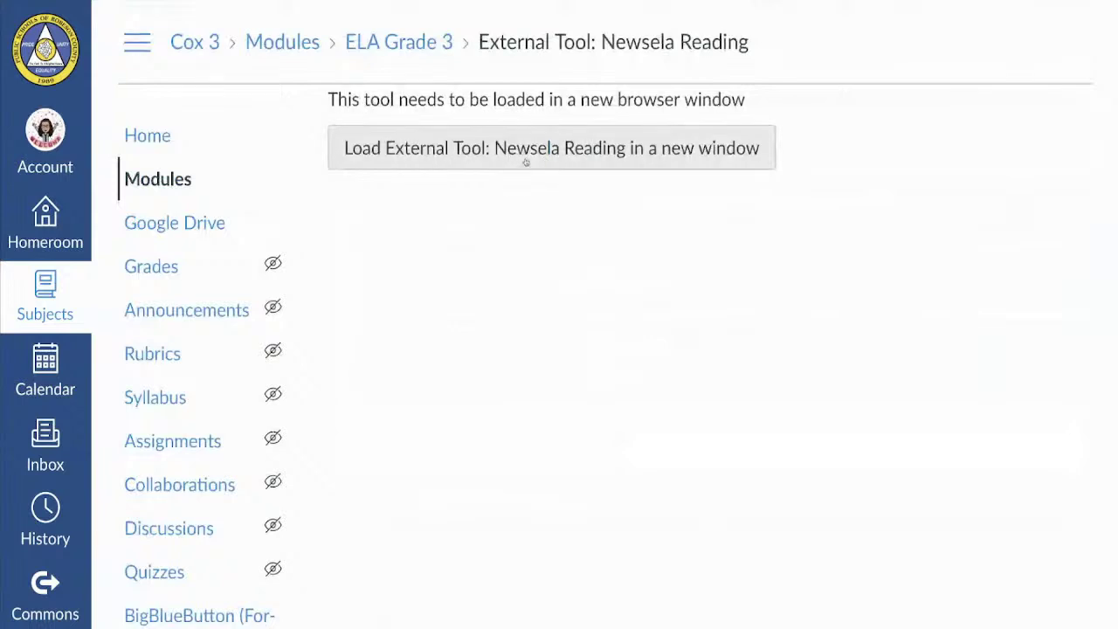
{"action": "left_click", "coordinate": [470, 159]}
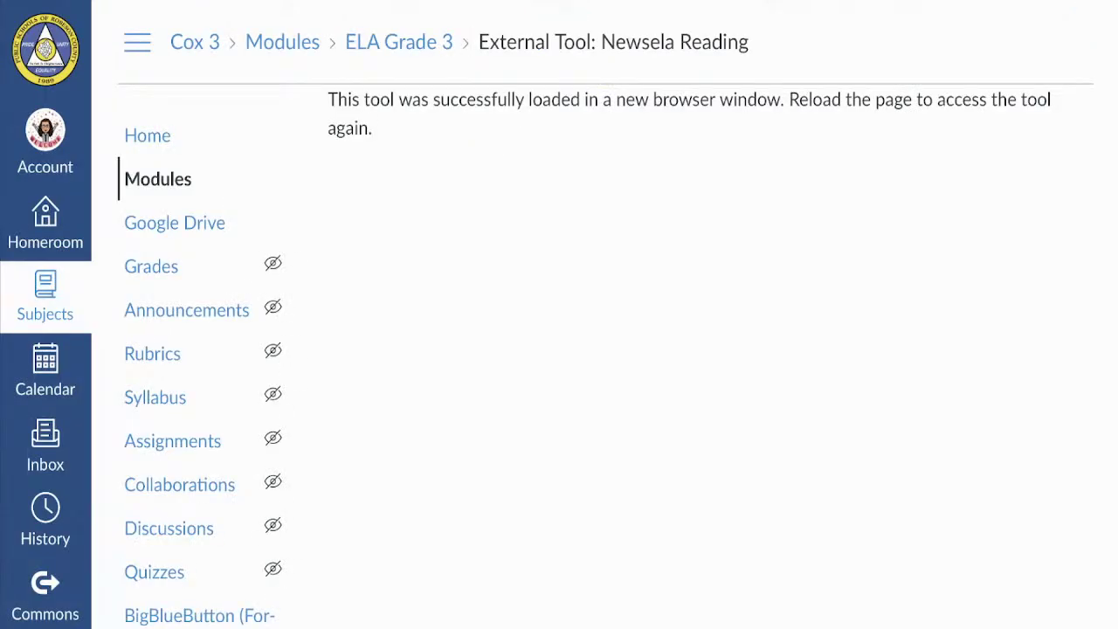
{"action": "left_click", "coordinate": [171, 179]}
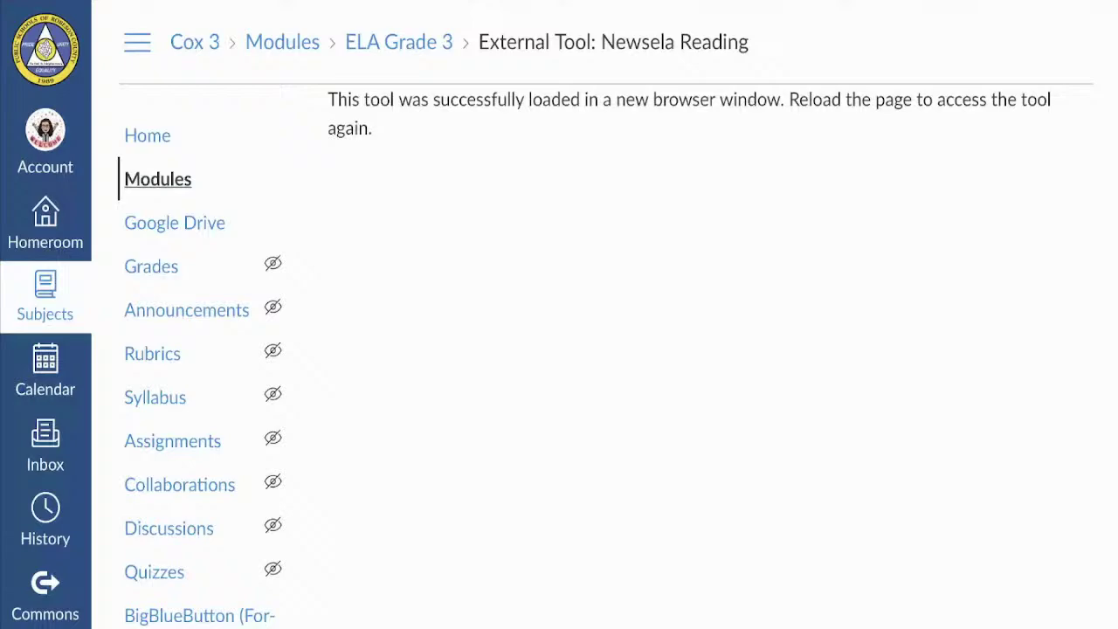
{"action": "left_click", "coordinate": [171, 179]}
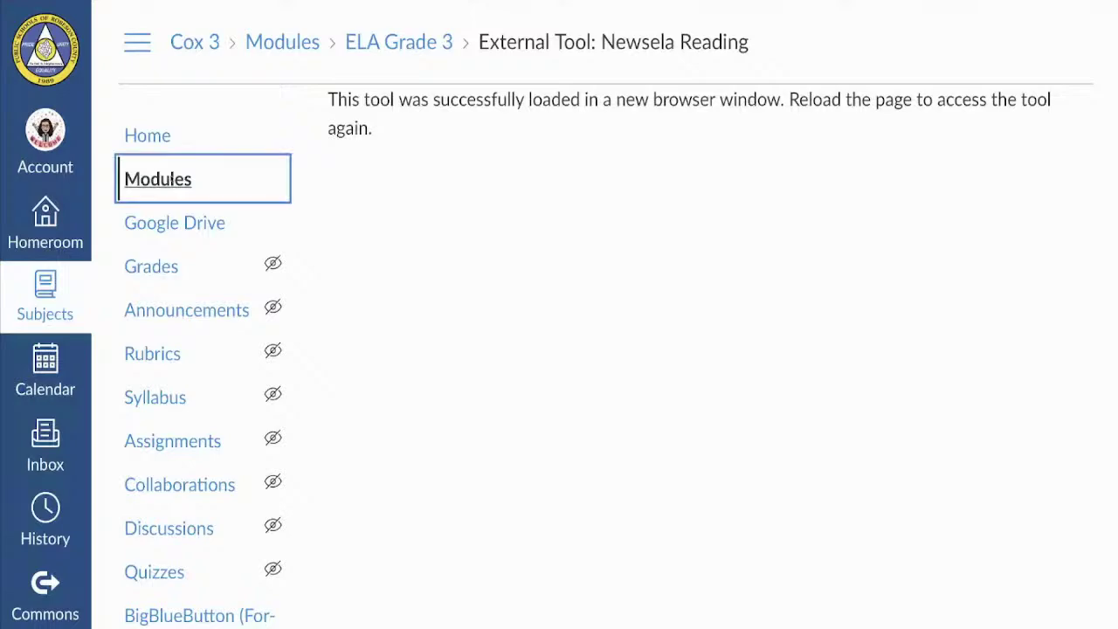
Review the Unit 1 items and remaining units in the ELA Grade 3 module and collapse the module.
{"action": "scroll", "coordinate": [481, 180], "scroll_direction": "down", "scroll_amount": 2}
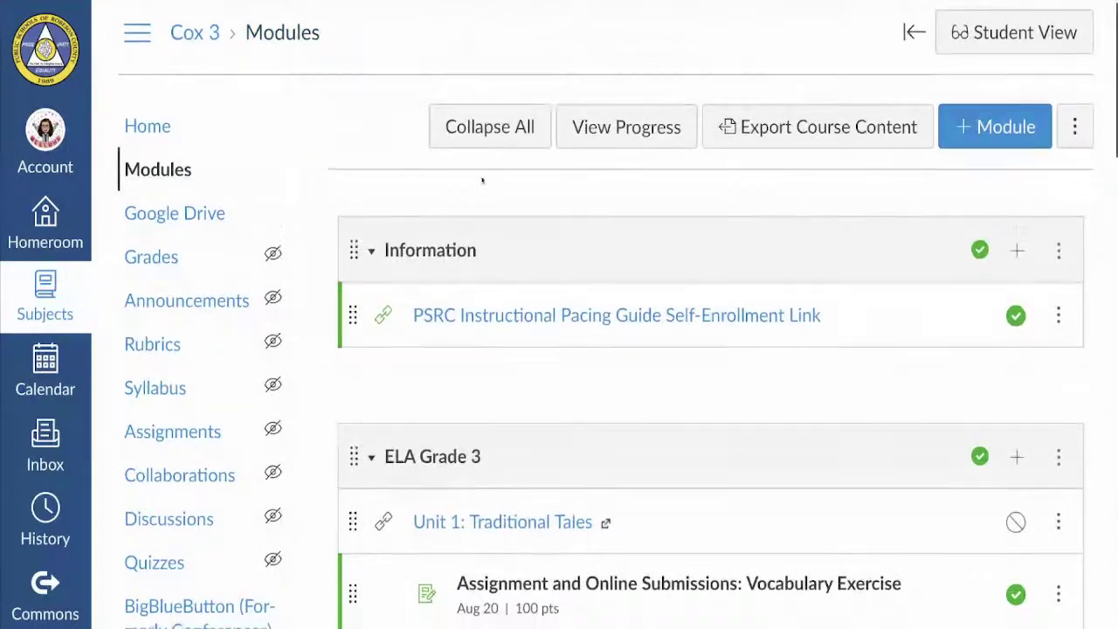
{"action": "scroll", "coordinate": [481, 180], "scroll_direction": "down", "scroll_amount": 3}
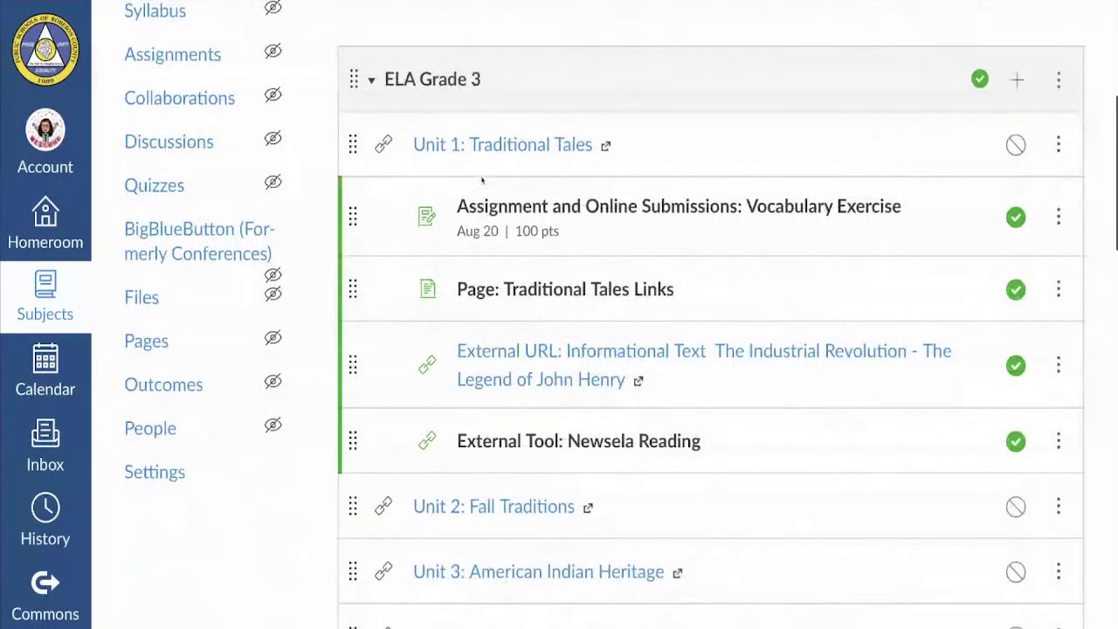
{"action": "scroll", "coordinate": [482, 180], "scroll_direction": "up", "scroll_amount": 1}
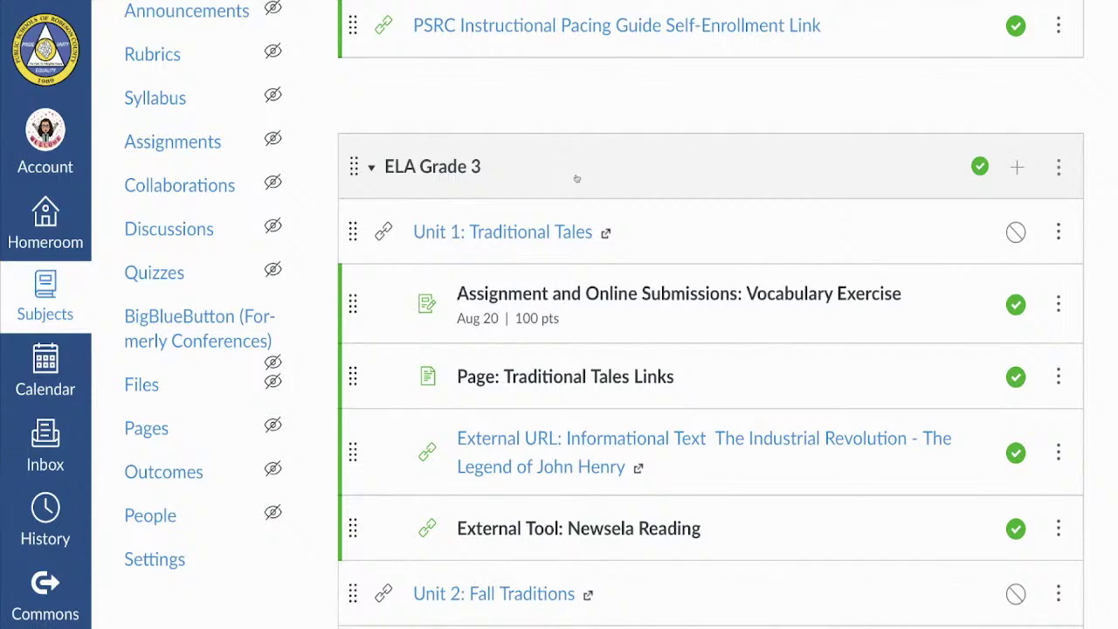
{"action": "scroll", "coordinate": [576, 178], "scroll_direction": "down", "scroll_amount": 2}
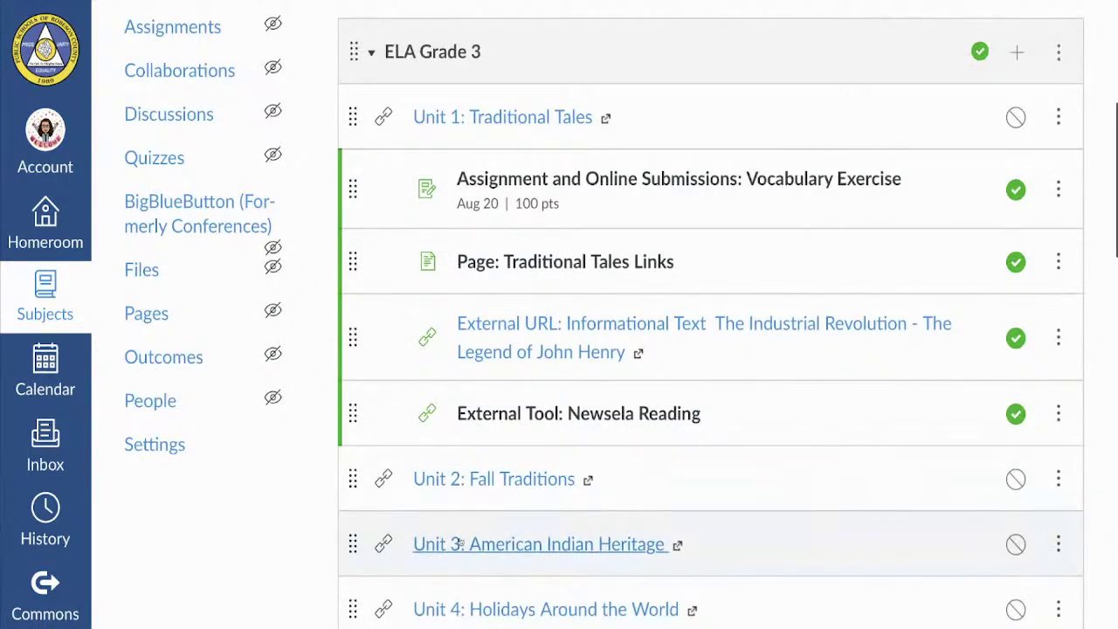
{"action": "scroll", "coordinate": [460, 544], "scroll_direction": "down", "scroll_amount": 3}
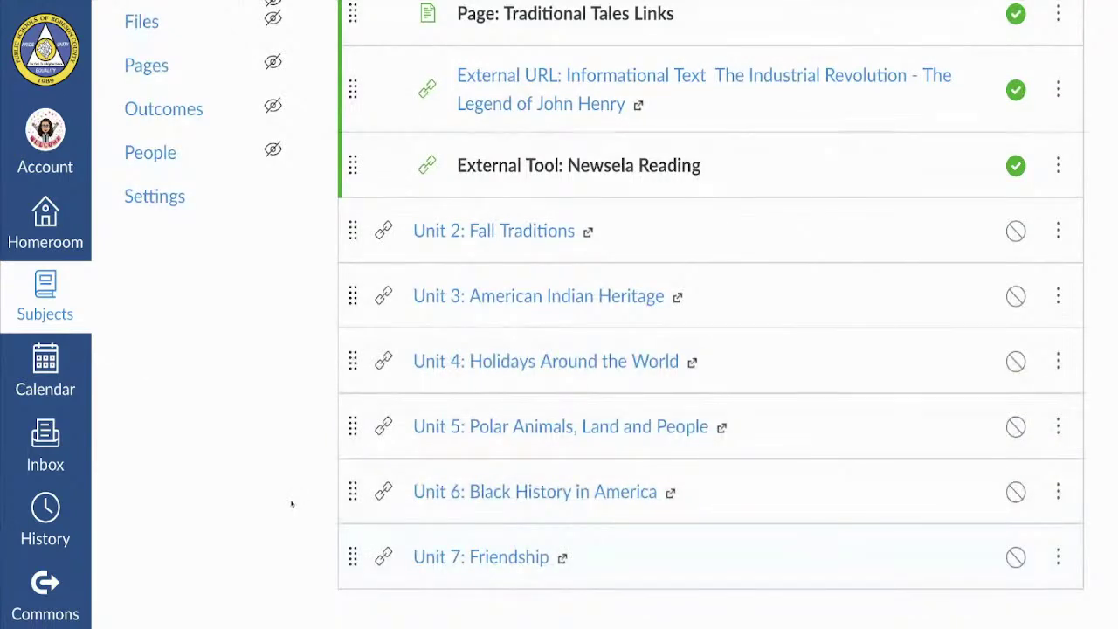
{"action": "scroll", "coordinate": [292, 504], "scroll_direction": "up", "scroll_amount": 3}
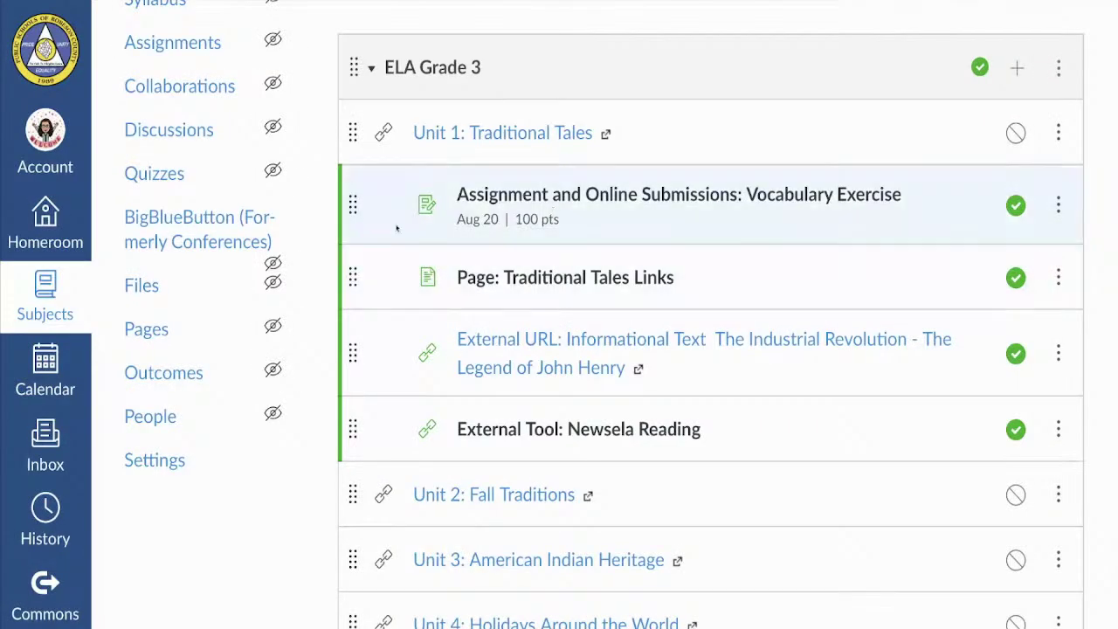
{"action": "left_click_drag", "start_coordinate": [355, 205], "coordinate": [355, 203]}
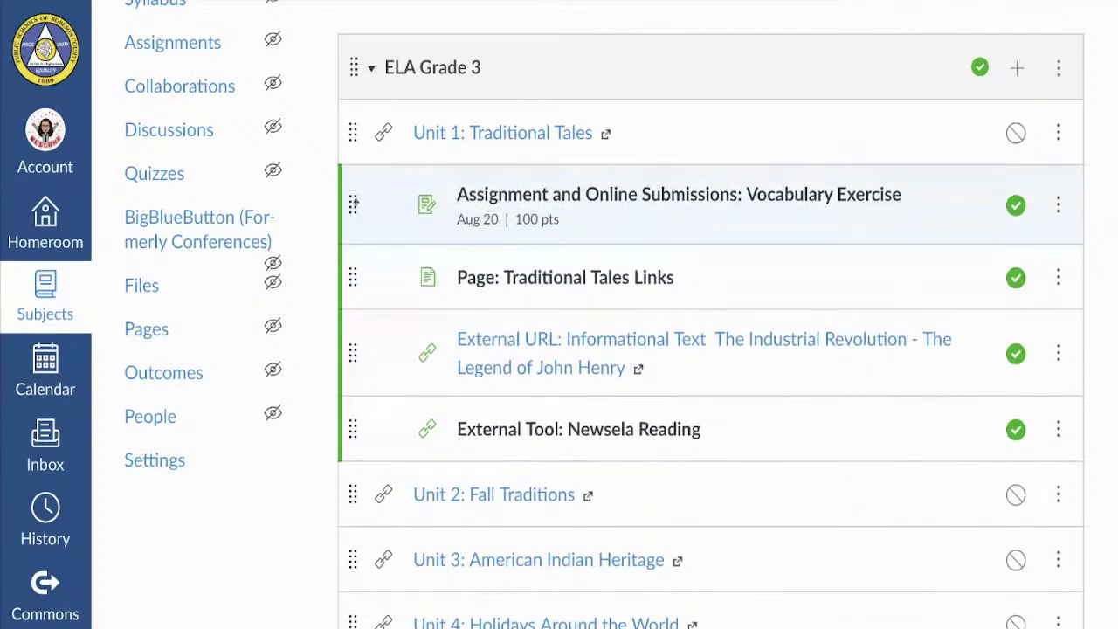
{"action": "left_click", "coordinate": [561, 59]}
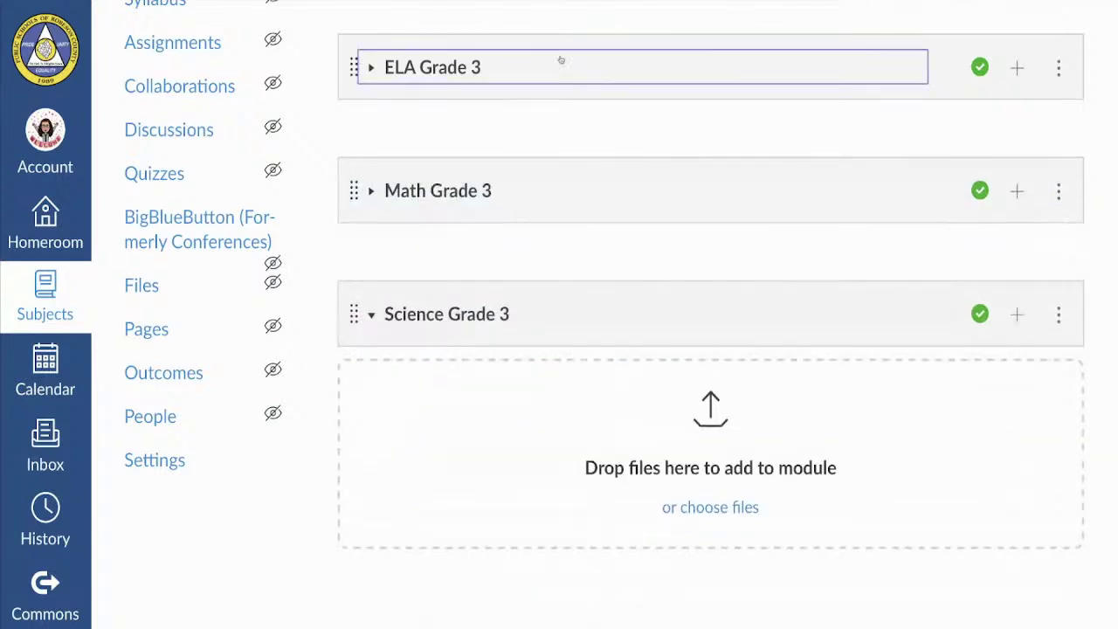
Expand the ELA Grade 3 module to look over its unit items, and collapse it again.
{"action": "left_click", "coordinate": [371, 68]}
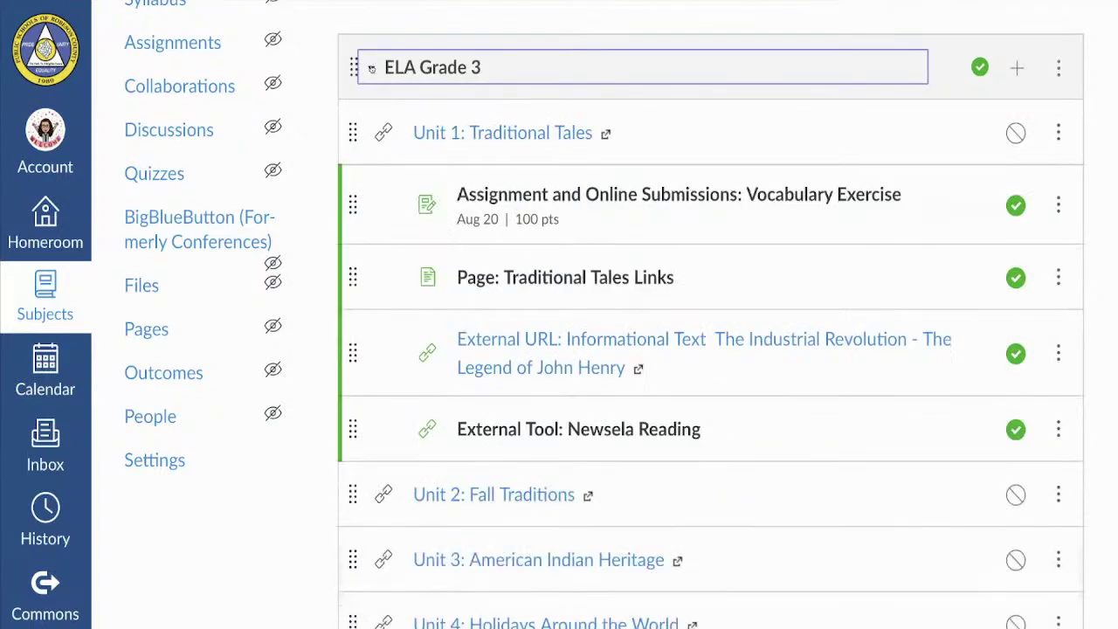
{"action": "scroll", "coordinate": [371, 68], "scroll_direction": "down", "scroll_amount": 1}
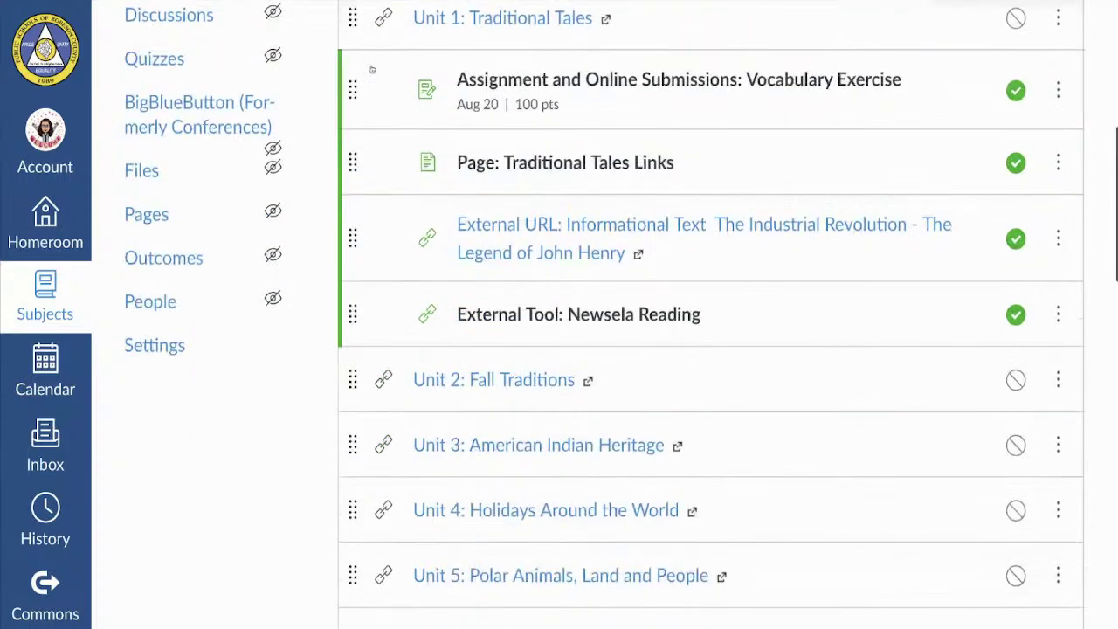
{"action": "scroll", "coordinate": [372, 68], "scroll_direction": "up", "scroll_amount": 1}
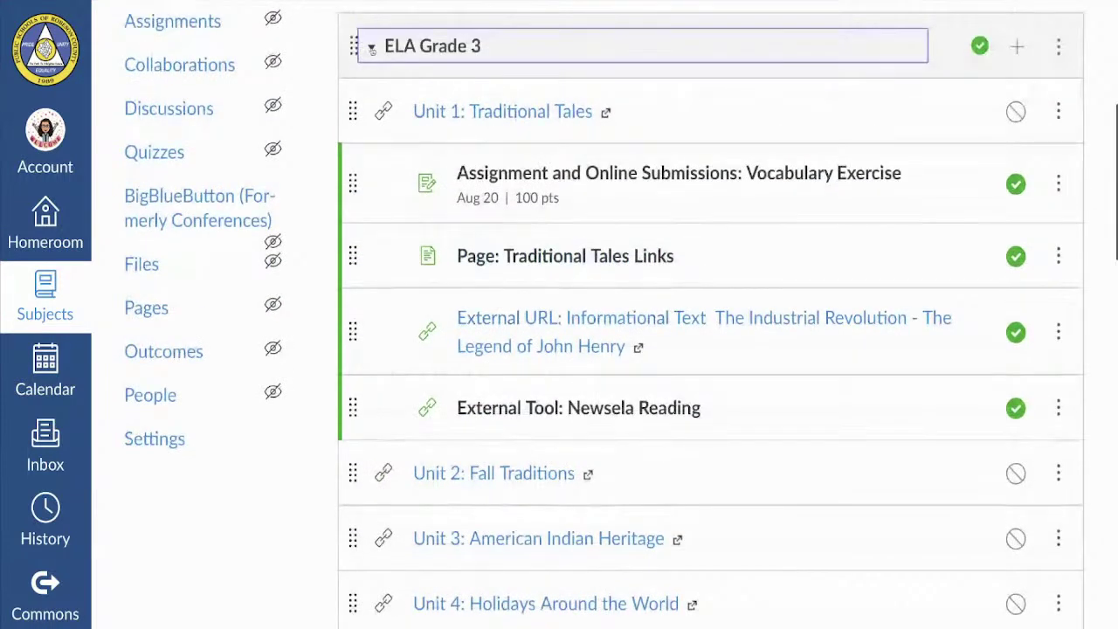
{"action": "left_click", "coordinate": [371, 47]}
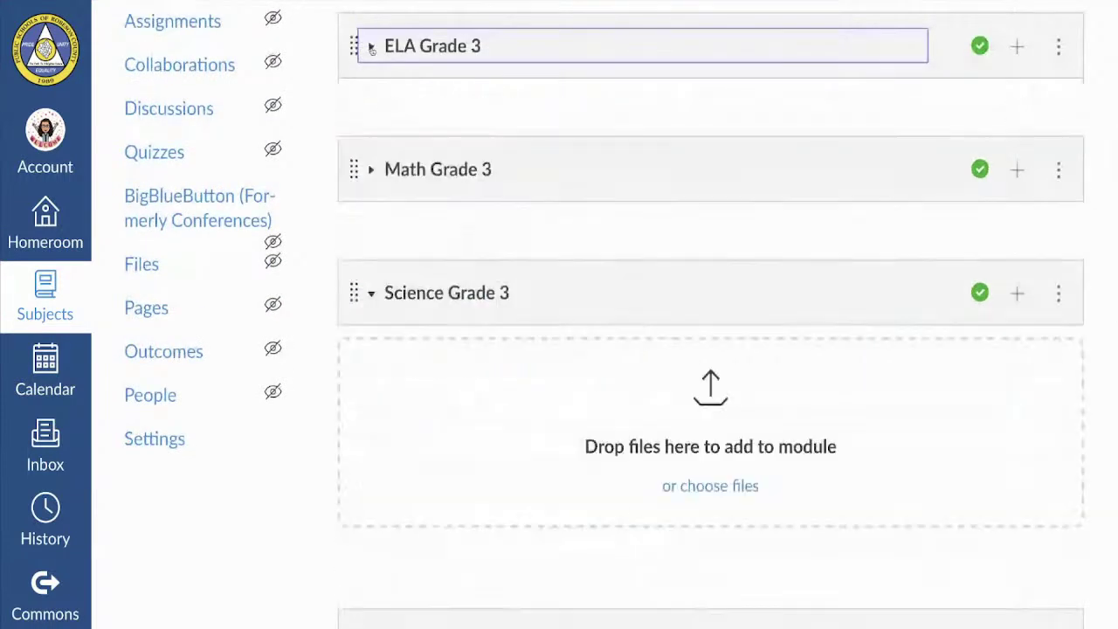
Copy the whole ELA Grade 3 module to the teacher's 2021/2022 ELA Grade 3 course, section 2(A-E), and close the copy form.
{"action": "left_click", "coordinate": [1059, 52]}
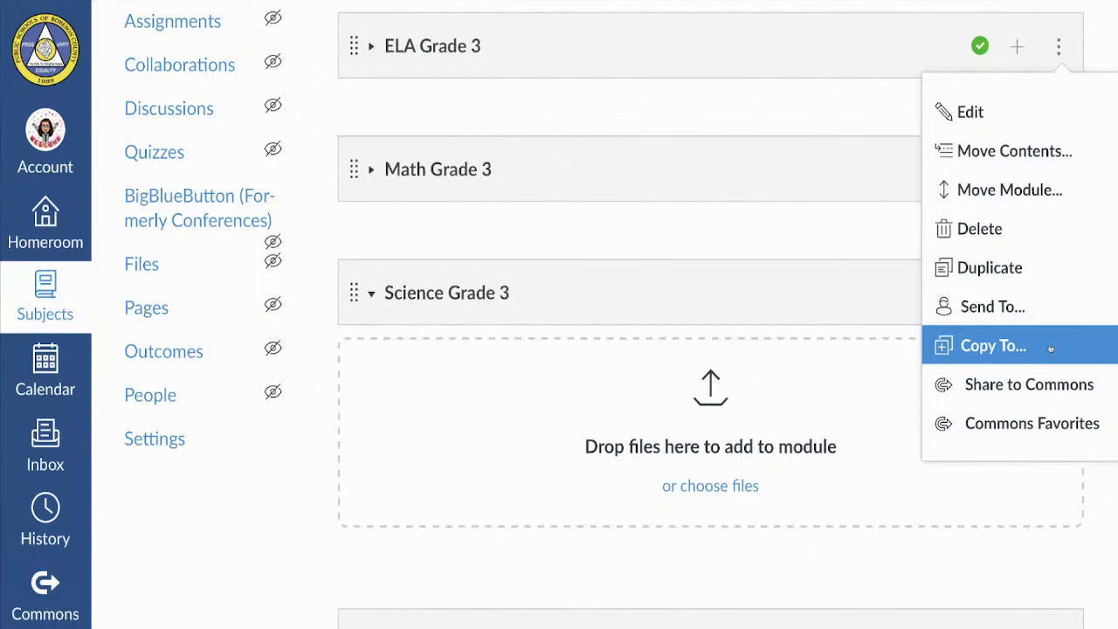
{"action": "left_click", "coordinate": [1000, 345]}
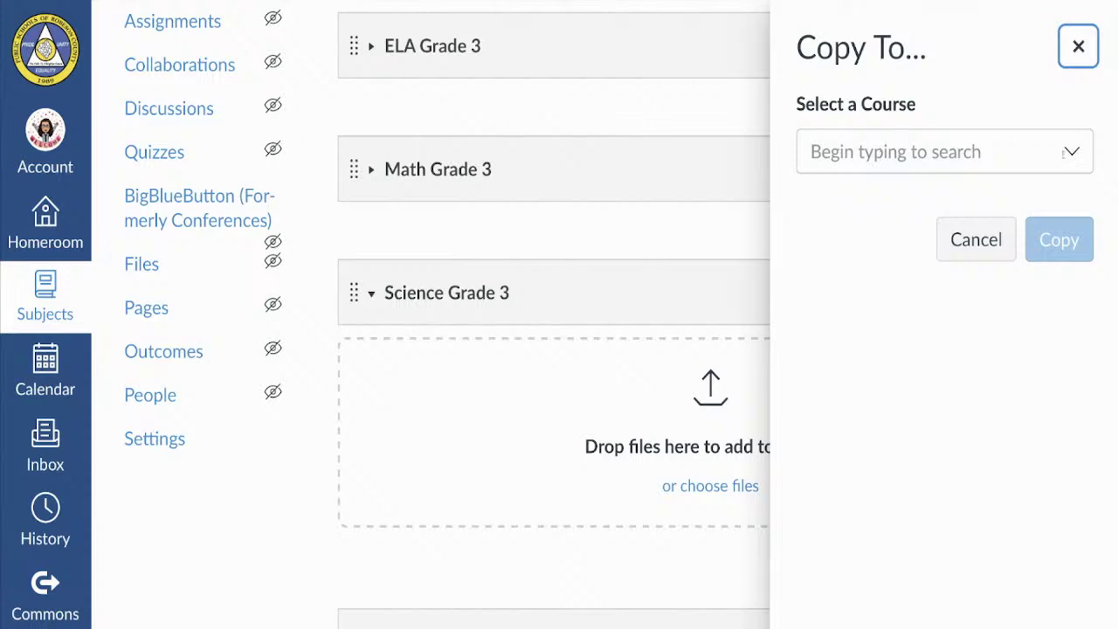
{"action": "left_click", "coordinate": [1073, 153]}
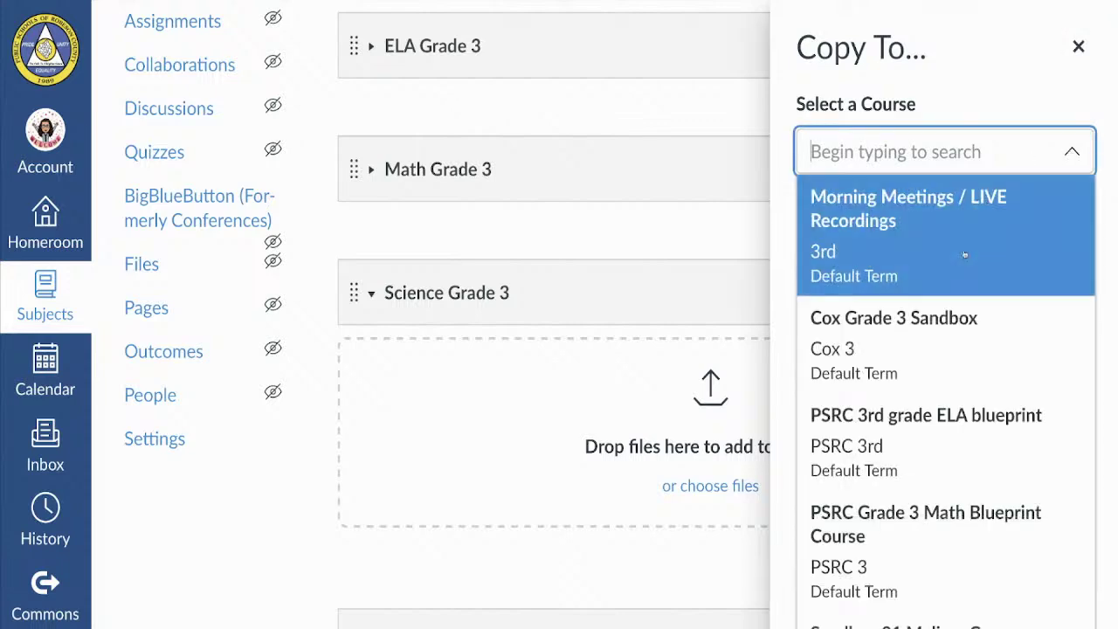
{"action": "scroll", "coordinate": [875, 328], "scroll_direction": "down", "scroll_amount": 1}
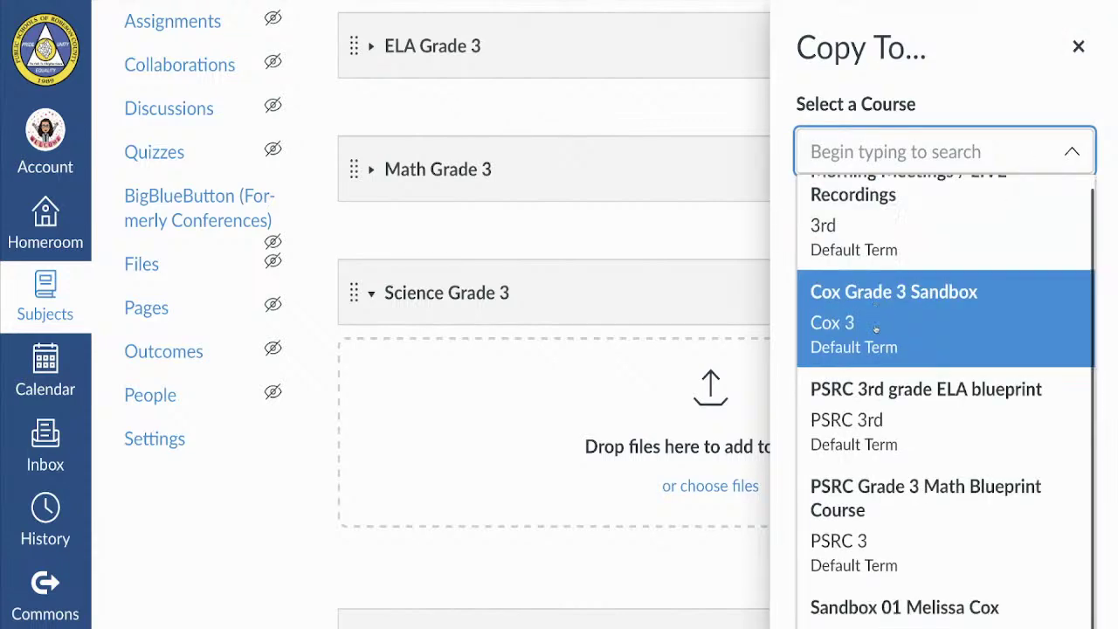
{"action": "scroll", "coordinate": [875, 329], "scroll_direction": "down", "scroll_amount": 2}
{"action": "scroll", "coordinate": [876, 326], "scroll_direction": "down", "scroll_amount": 2}
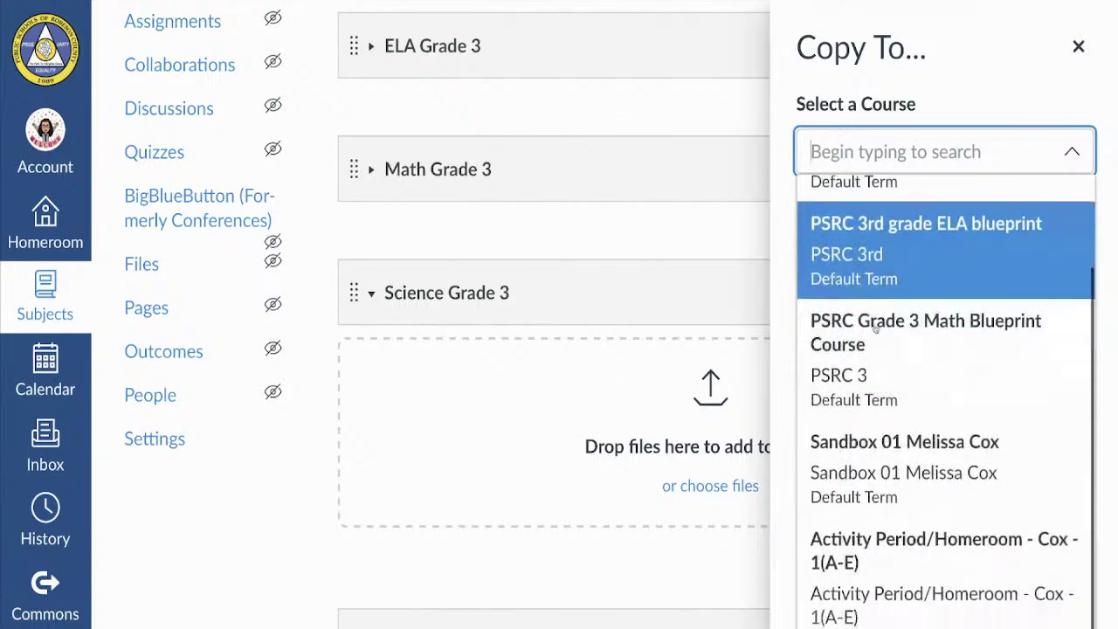
{"action": "scroll", "coordinate": [875, 328], "scroll_direction": "down", "scroll_amount": 4}
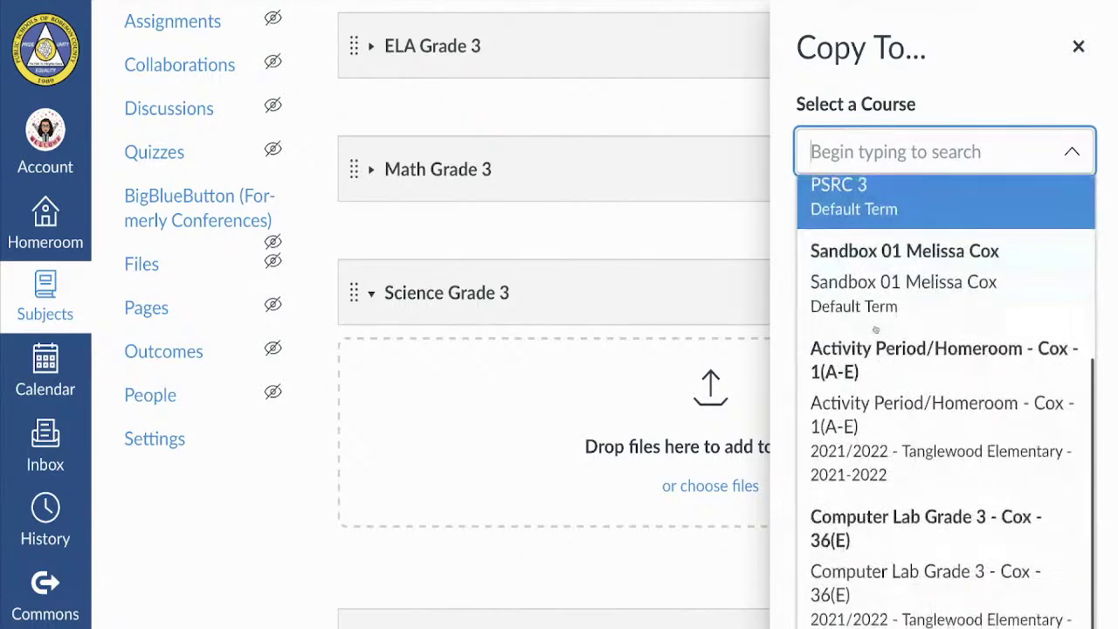
{"action": "scroll", "coordinate": [875, 329], "scroll_direction": "down", "scroll_amount": 6}
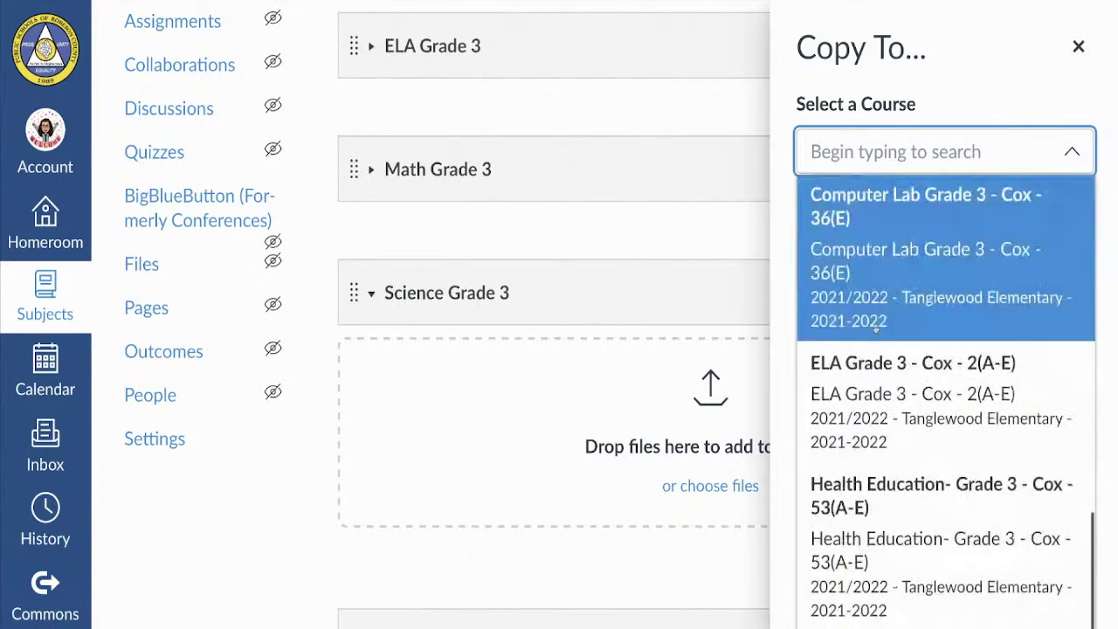
{"action": "scroll", "coordinate": [875, 325], "scroll_direction": "down", "scroll_amount": 2}
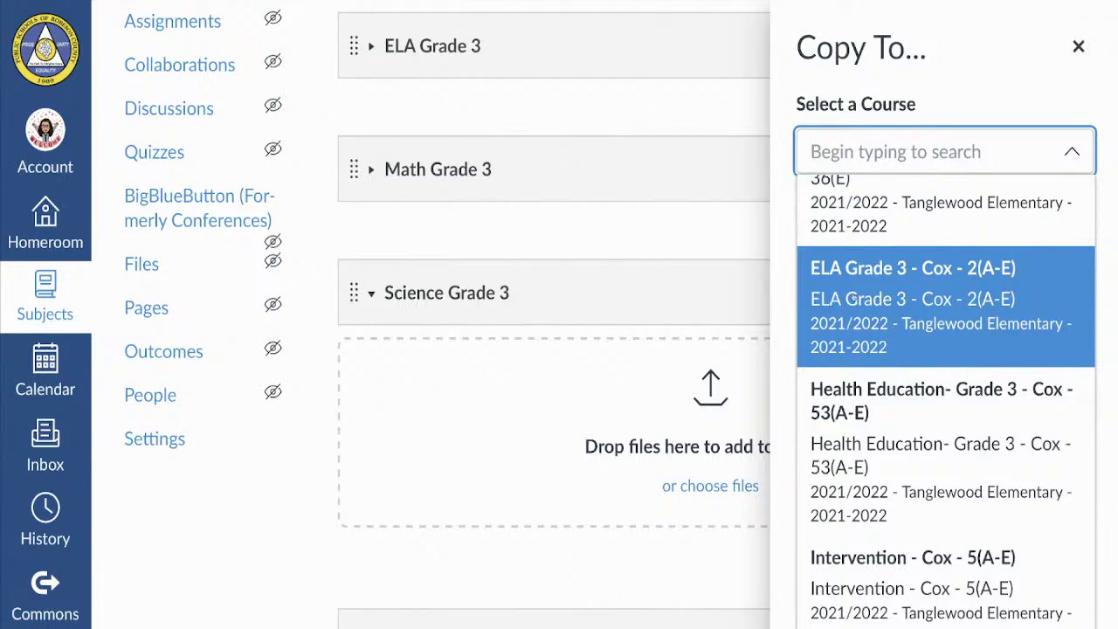
{"action": "left_click", "coordinate": [1044, 298]}
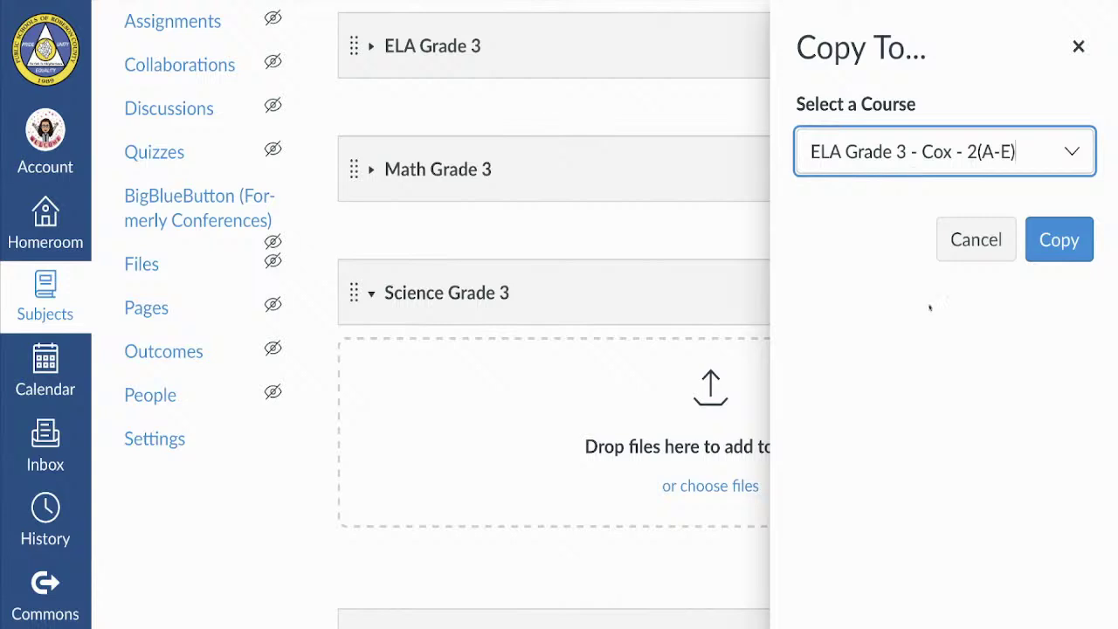
{"action": "left_click", "coordinate": [1059, 242]}
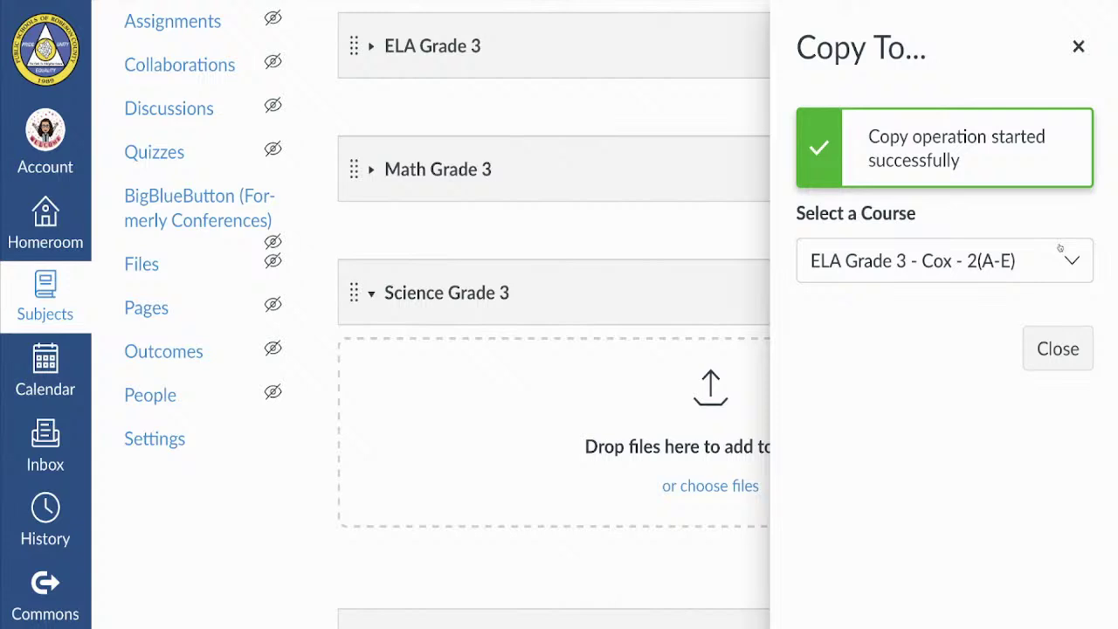
{"action": "left_click", "coordinate": [1058, 347]}
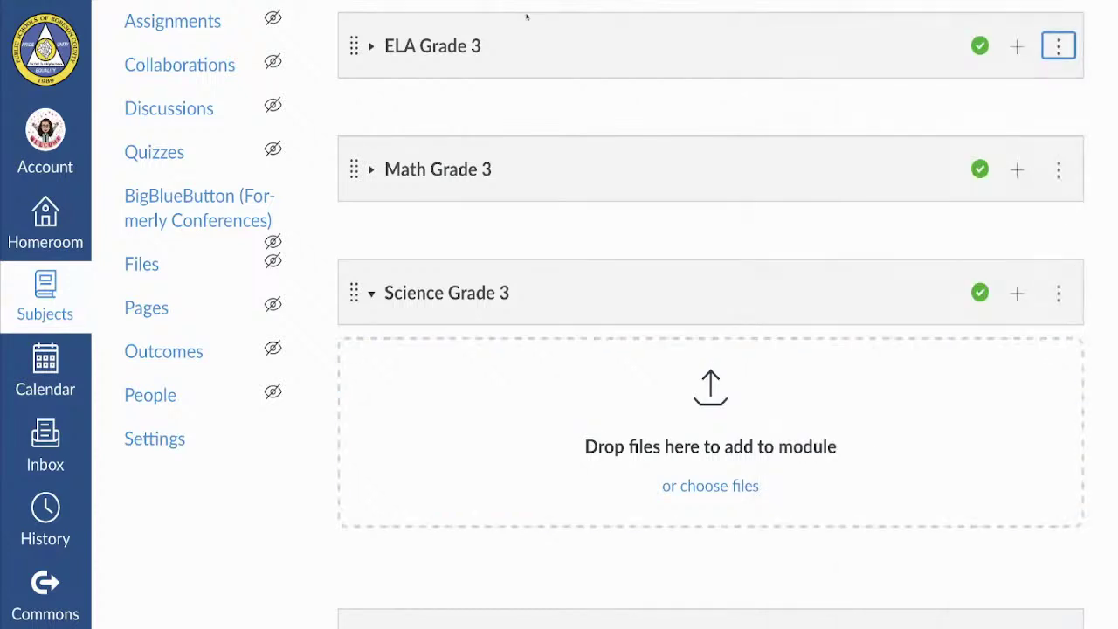
Expand the ELA Grade 3 module and compare the options offered for the external URL, Newsela Reading and Traditional Tales Links page items.
{"action": "left_click", "coordinate": [371, 47]}
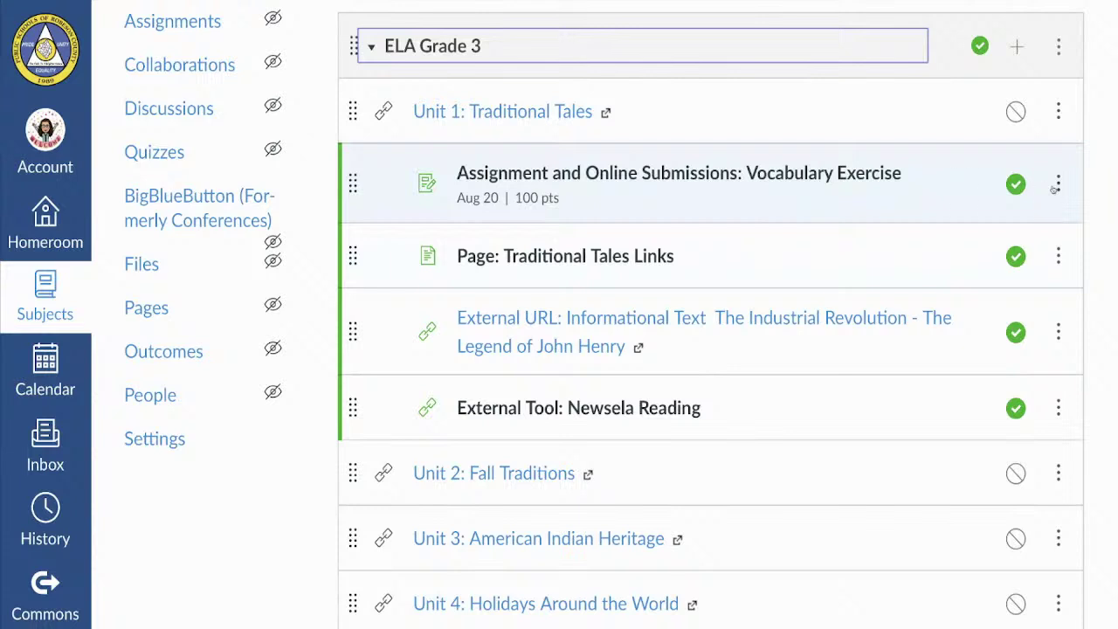
{"action": "left_click", "coordinate": [1057, 330]}
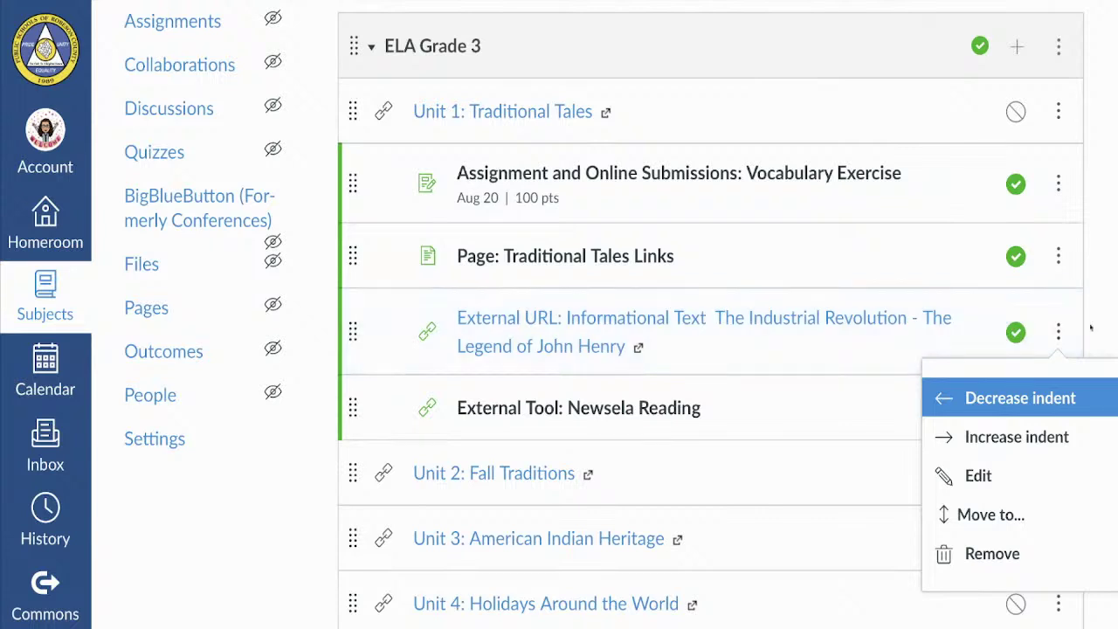
{"action": "left_click", "coordinate": [1091, 327]}
{"action": "left_click", "coordinate": [1059, 408]}
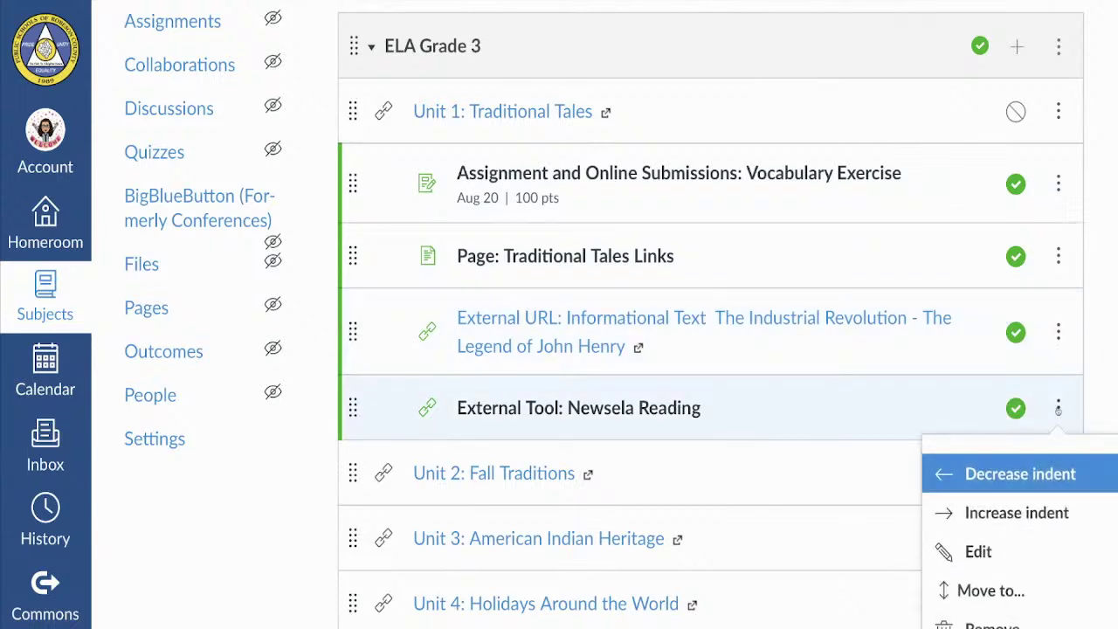
{"action": "scroll", "coordinate": [698, 349], "scroll_direction": "down", "scroll_amount": 1}
{"action": "scroll", "coordinate": [1058, 410], "scroll_direction": "down", "scroll_amount": 2}
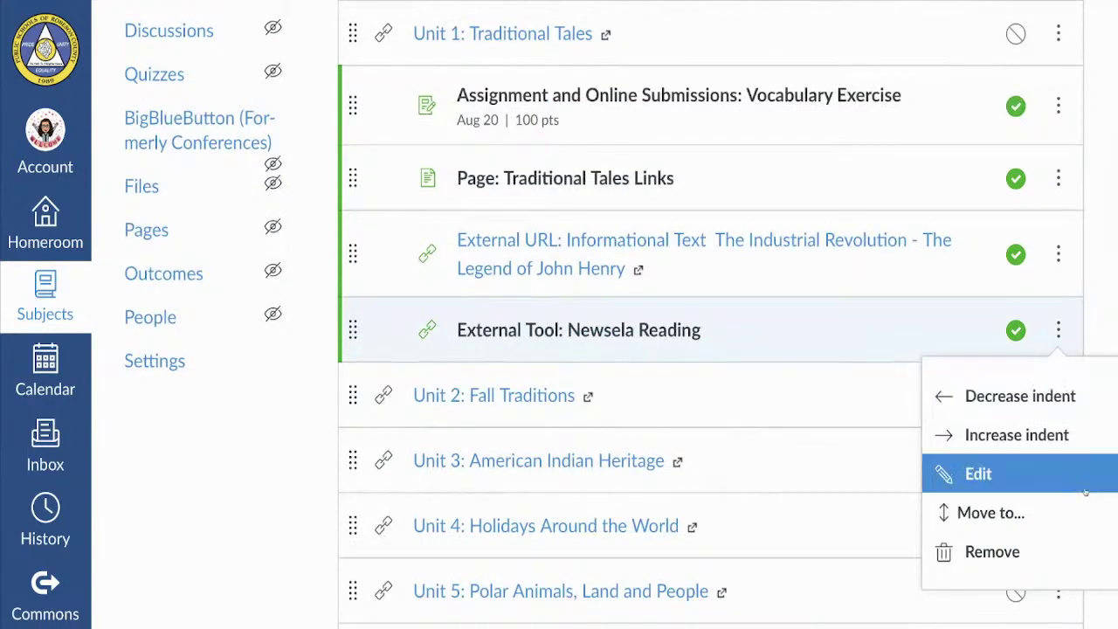
{"action": "left_click", "coordinate": [1059, 337]}
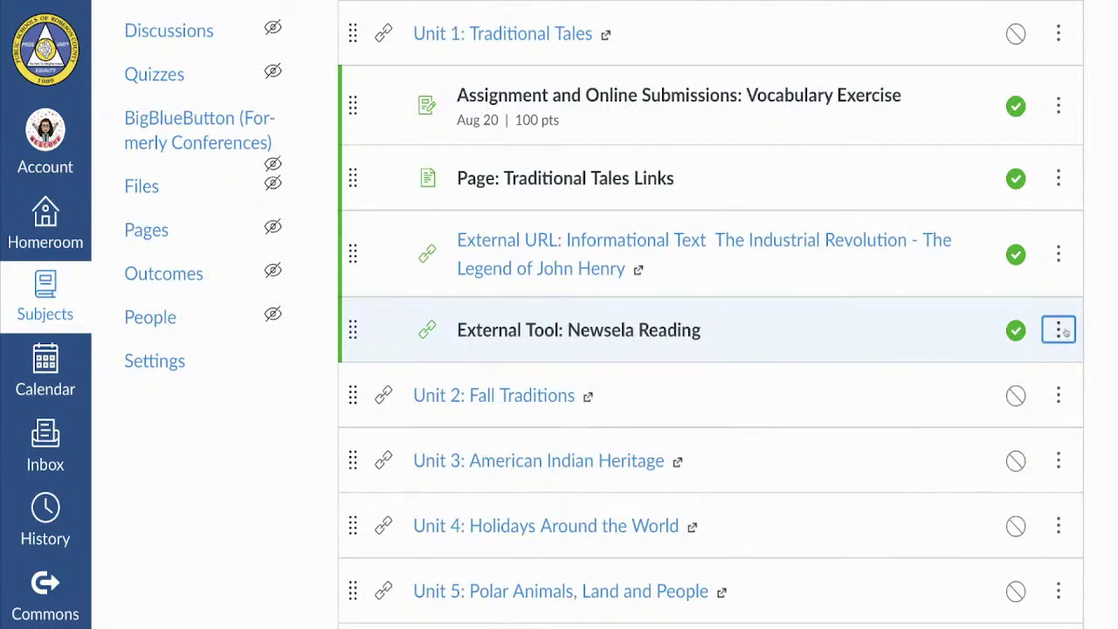
{"action": "left_click", "coordinate": [1094, 319]}
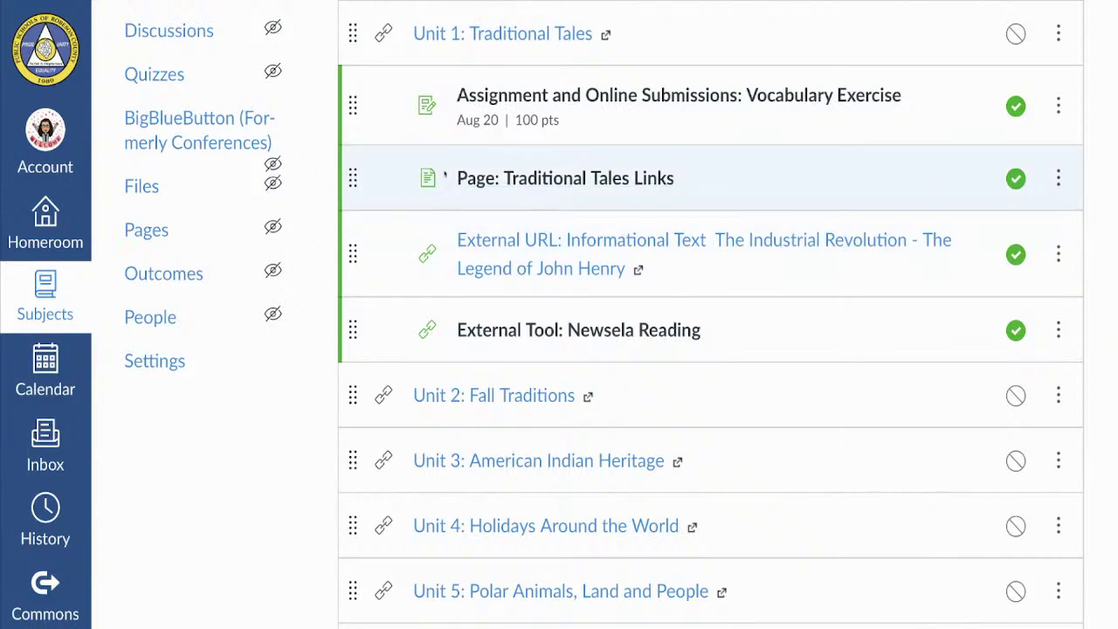
{"action": "left_click", "coordinate": [1058, 178]}
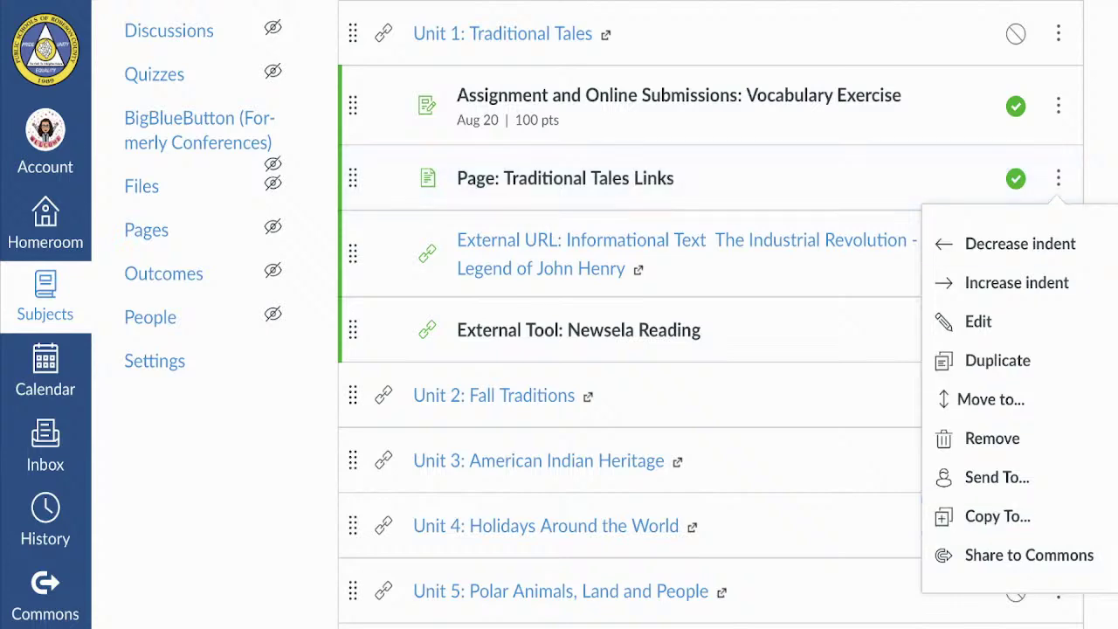
{"action": "left_click", "coordinate": [1106, 169]}
Go to the homeroom dashboard and open the modules of the ELA Grade 3 course, section 2(A-E).
{"action": "scroll", "coordinate": [1109, 167], "scroll_direction": "up", "scroll_amount": 1}
{"action": "scroll", "coordinate": [1110, 168], "scroll_direction": "up", "scroll_amount": 6}
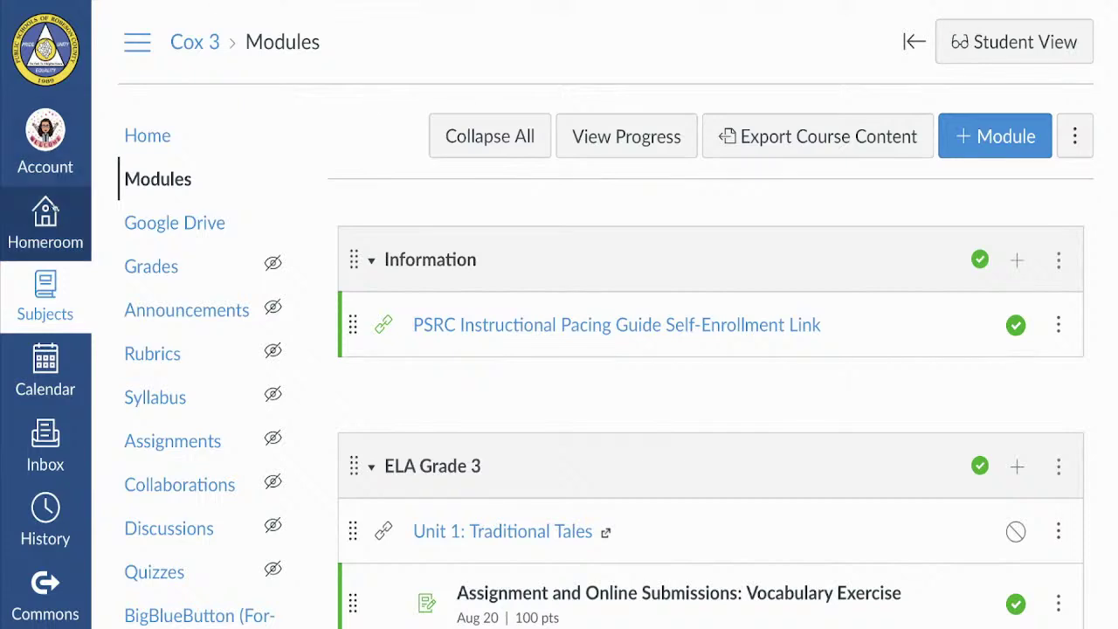
{"action": "left_click", "coordinate": [52, 207]}
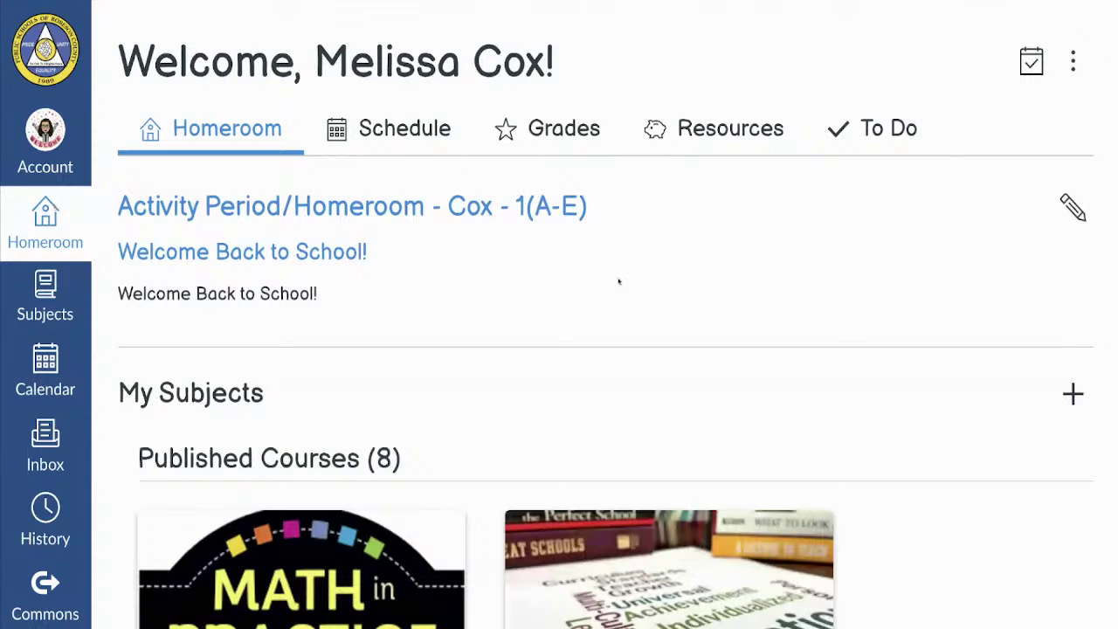
{"action": "scroll", "coordinate": [736, 337], "scroll_direction": "down", "scroll_amount": 5}
{"action": "scroll", "coordinate": [733, 340], "scroll_direction": "down", "scroll_amount": 2}
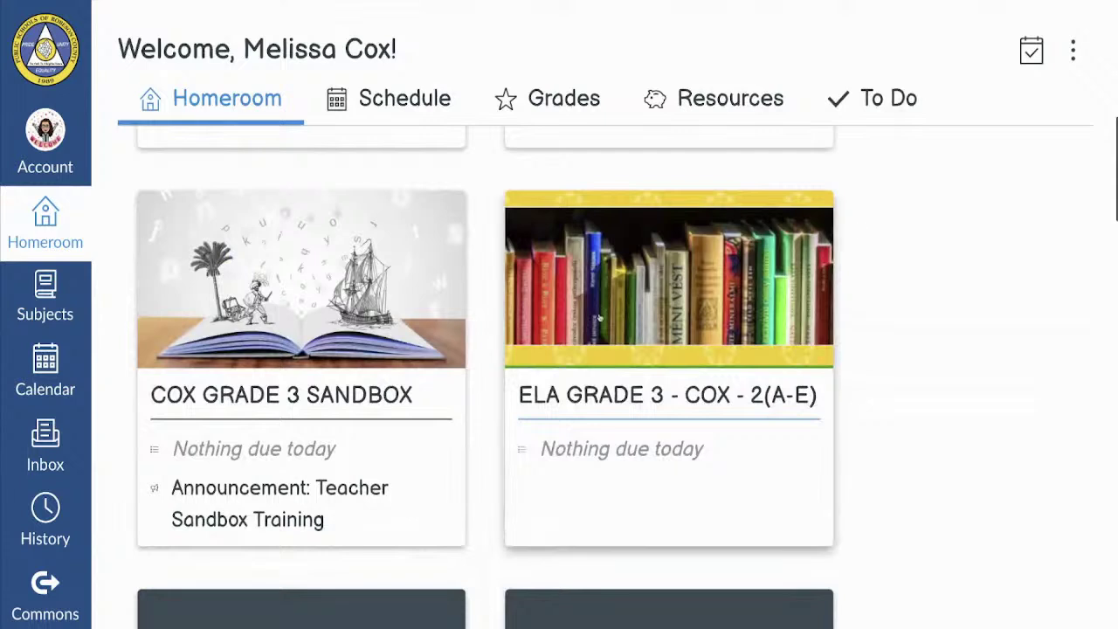
{"action": "left_click", "coordinate": [689, 302]}
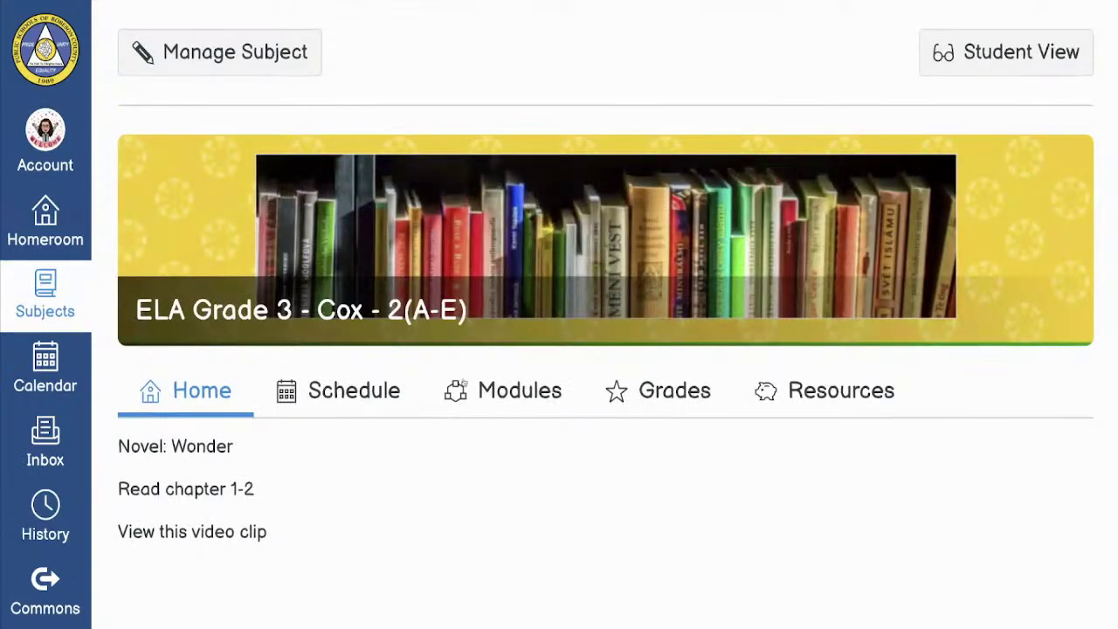
{"action": "left_click", "coordinate": [520, 395]}
Review the Unit 1 items and following units copied into the course's ELA Grade 3 module, and collapse the module.
{"action": "scroll", "coordinate": [520, 397], "scroll_direction": "down", "scroll_amount": 2}
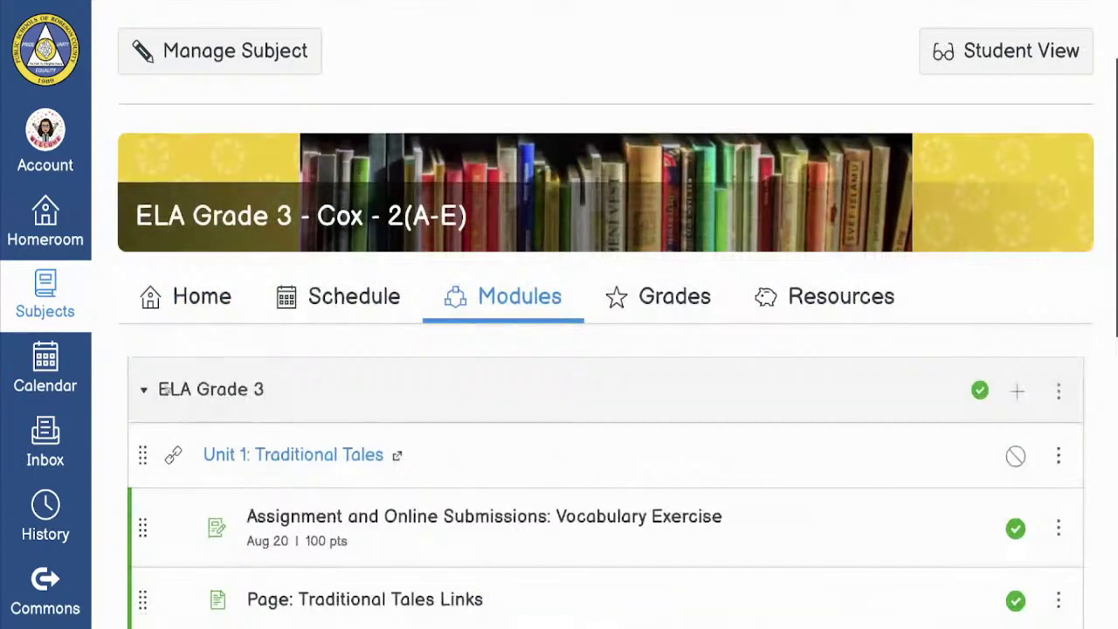
{"action": "scroll", "coordinate": [393, 428], "scroll_direction": "down", "scroll_amount": 1}
{"action": "scroll", "coordinate": [393, 428], "scroll_direction": "down", "scroll_amount": 3}
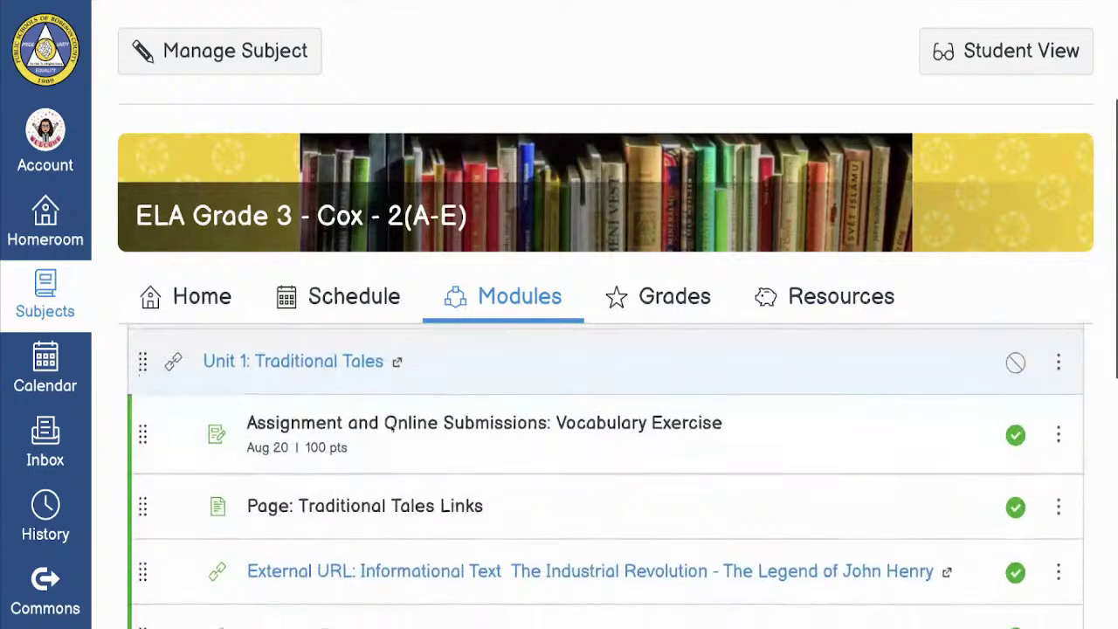
{"action": "scroll", "coordinate": [392, 429], "scroll_direction": "up", "scroll_amount": 1}
{"action": "scroll", "coordinate": [392, 429], "scroll_direction": "up", "scroll_amount": 1}
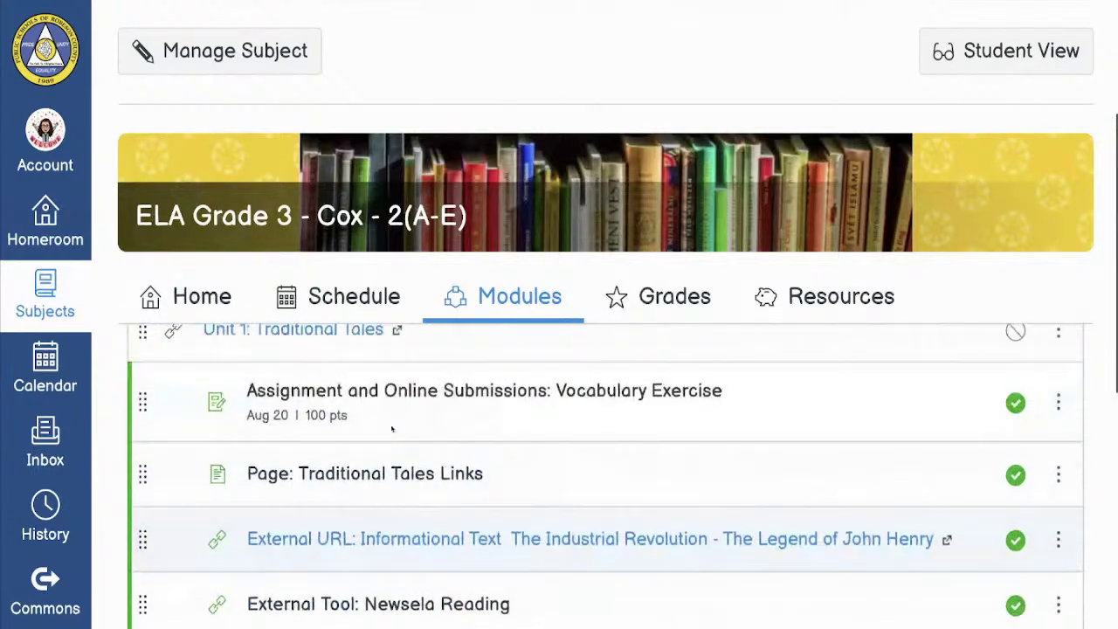
{"action": "scroll", "coordinate": [392, 429], "scroll_direction": "down", "scroll_amount": 3}
{"action": "scroll", "coordinate": [392, 429], "scroll_direction": "down", "scroll_amount": 5}
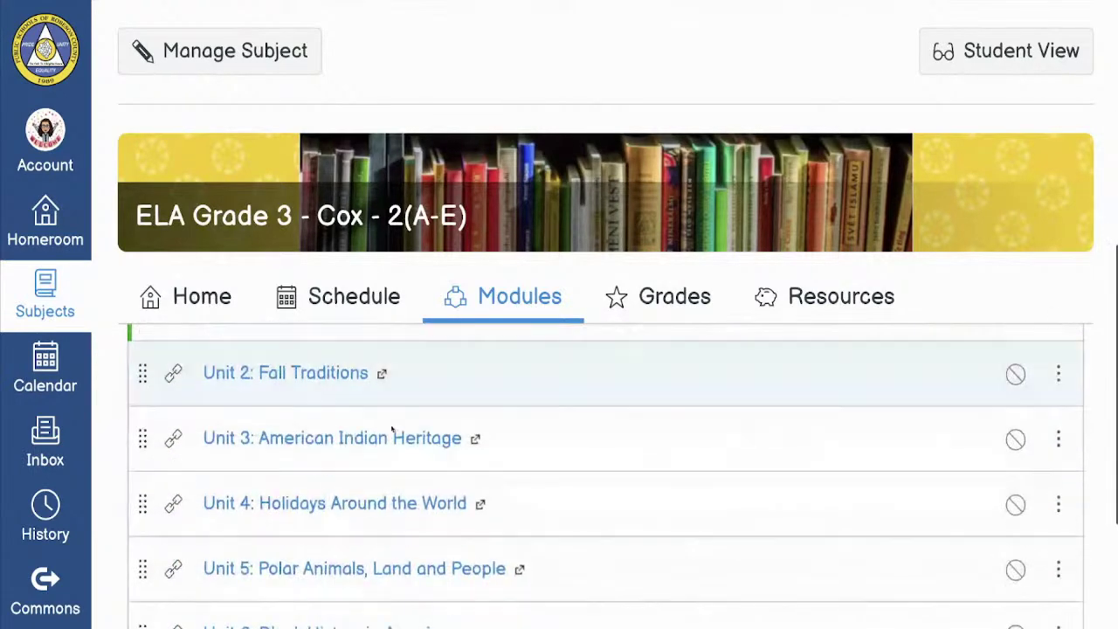
{"action": "scroll", "coordinate": [391, 426], "scroll_direction": "up", "scroll_amount": 10}
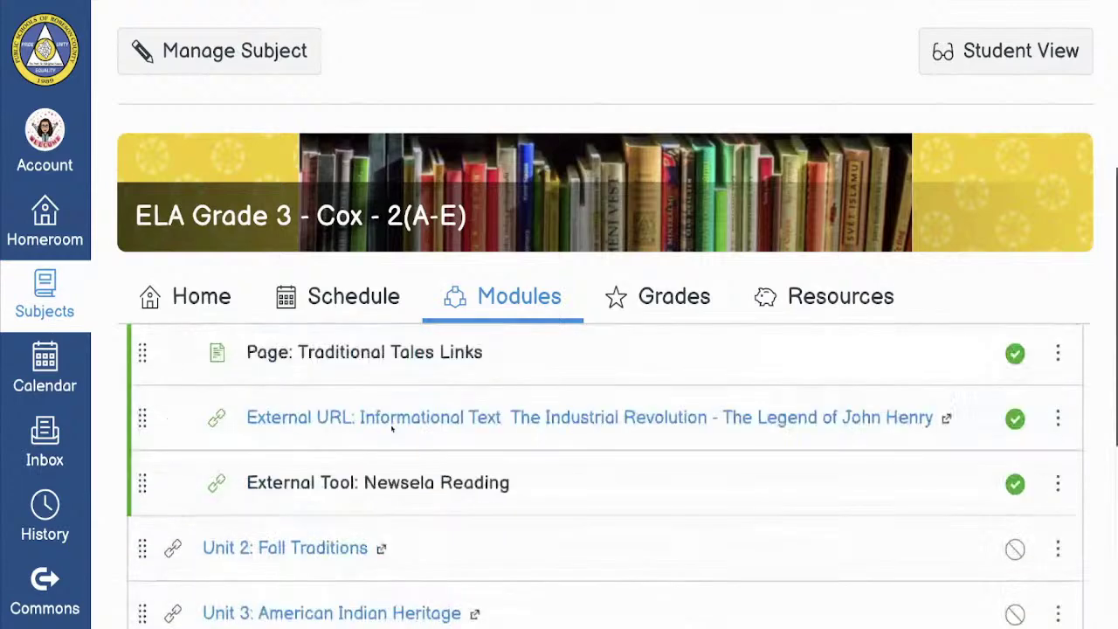
{"action": "scroll", "coordinate": [392, 429], "scroll_direction": "up", "scroll_amount": 1}
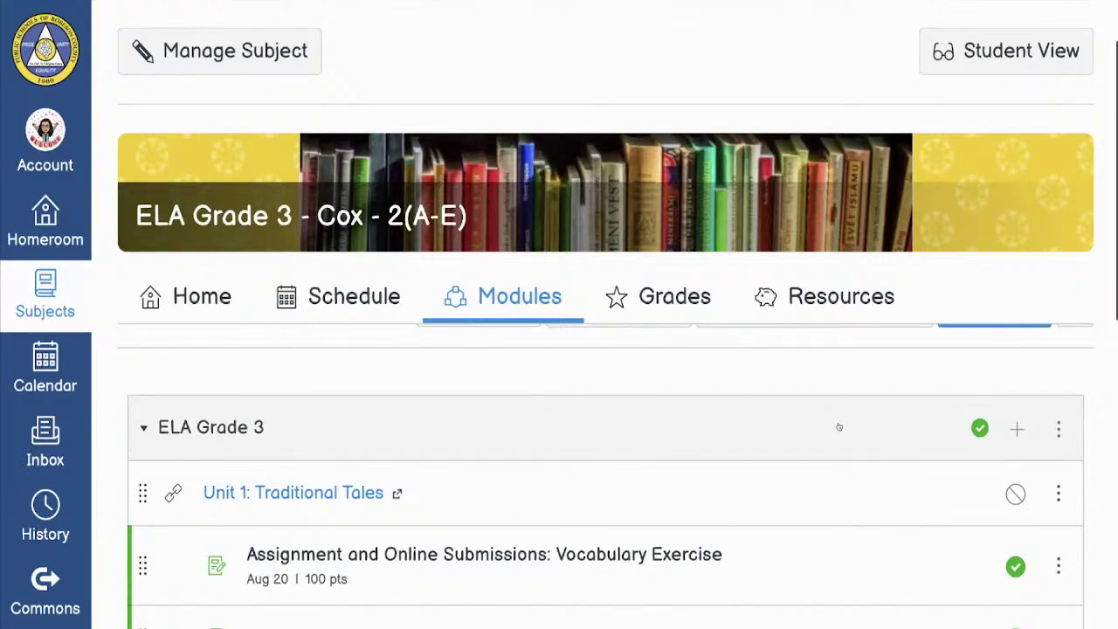
{"action": "scroll", "coordinate": [838, 427], "scroll_direction": "down", "scroll_amount": 3}
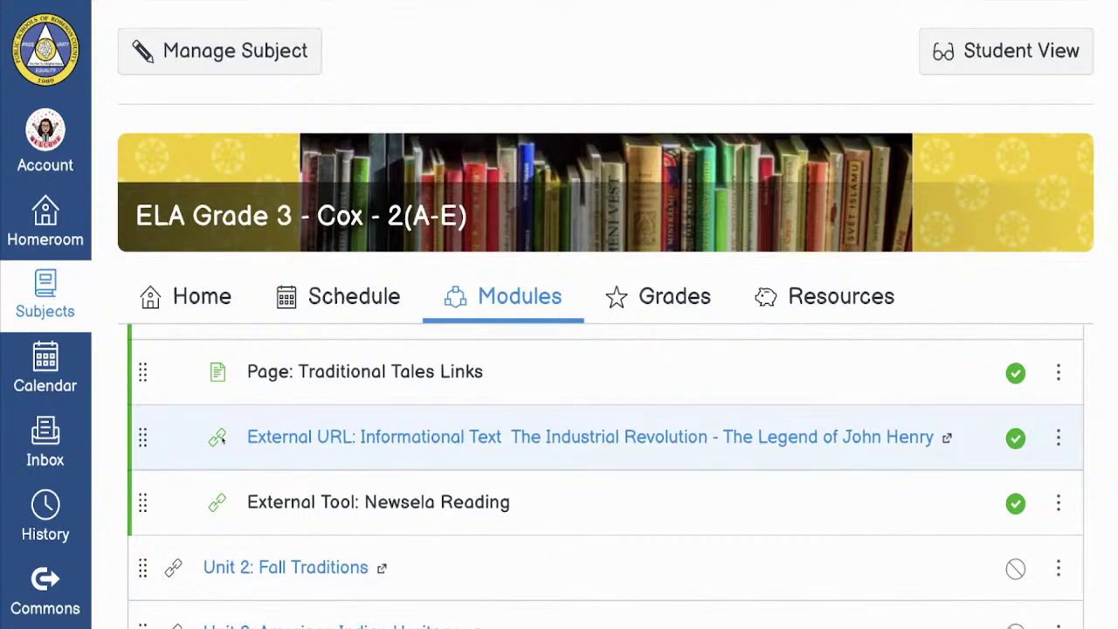
{"action": "scroll", "coordinate": [222, 439], "scroll_direction": "up", "scroll_amount": 5}
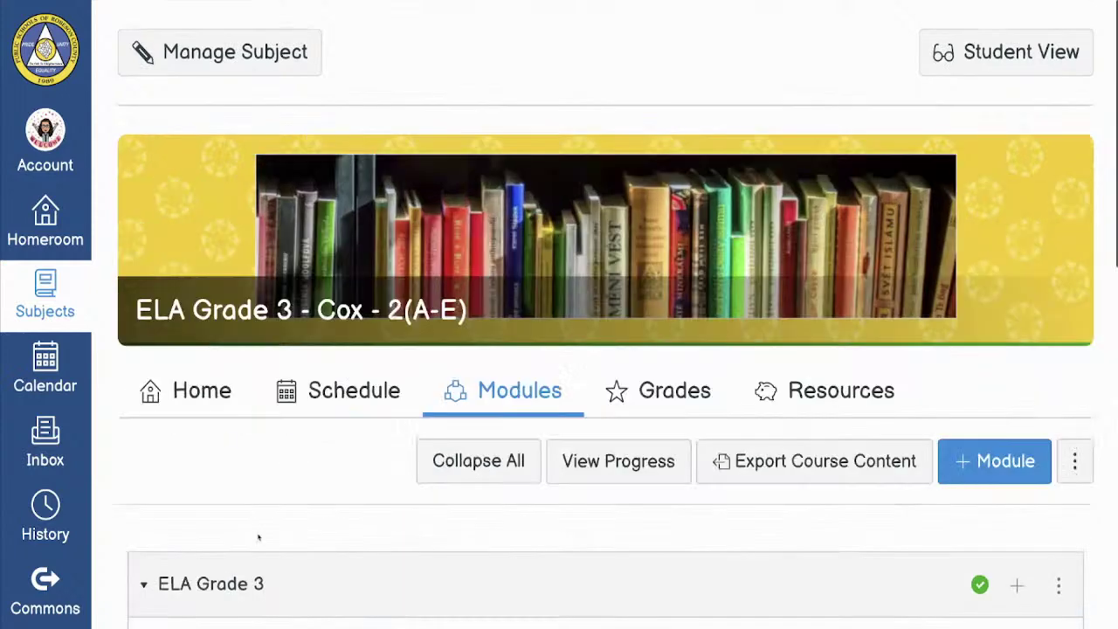
{"action": "left_click", "coordinate": [144, 585]}
{"action": "scroll", "coordinate": [168, 516], "scroll_direction": "down", "scroll_amount": 2}
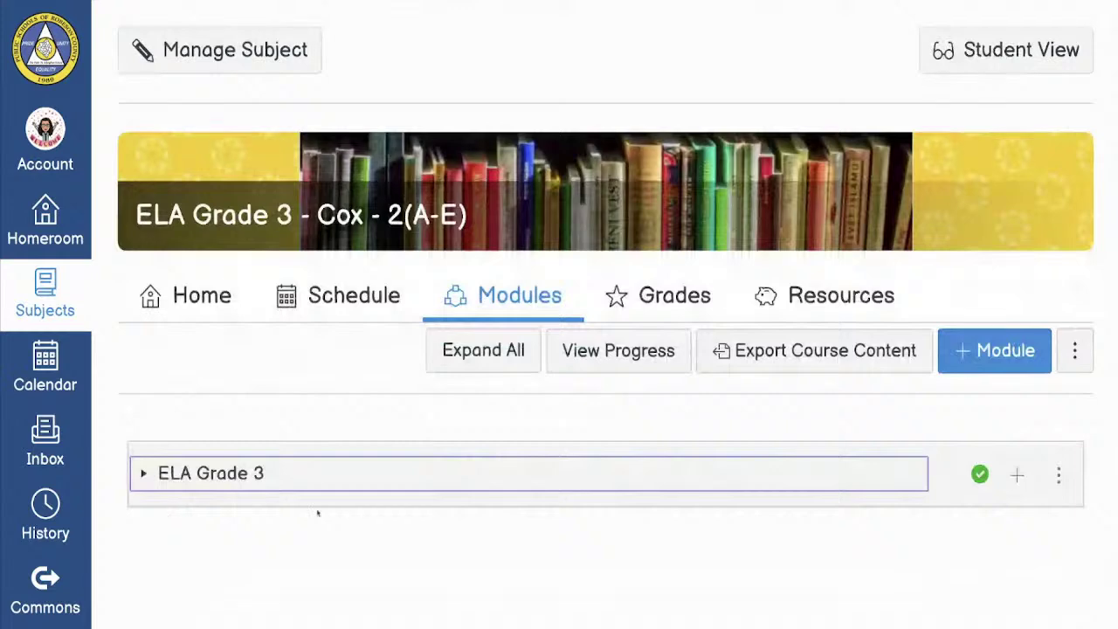
Expand the ELA Grade 3 module and switch the course to Student View.
{"action": "left_click", "coordinate": [144, 473]}
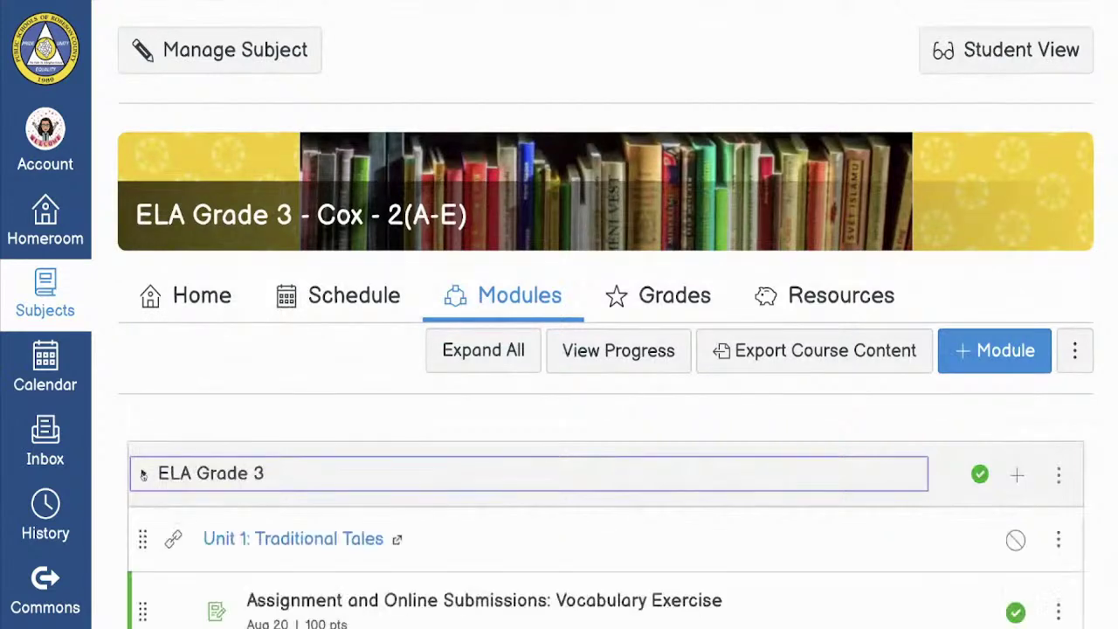
{"action": "scroll", "coordinate": [683, 529], "scroll_direction": "down", "scroll_amount": 2}
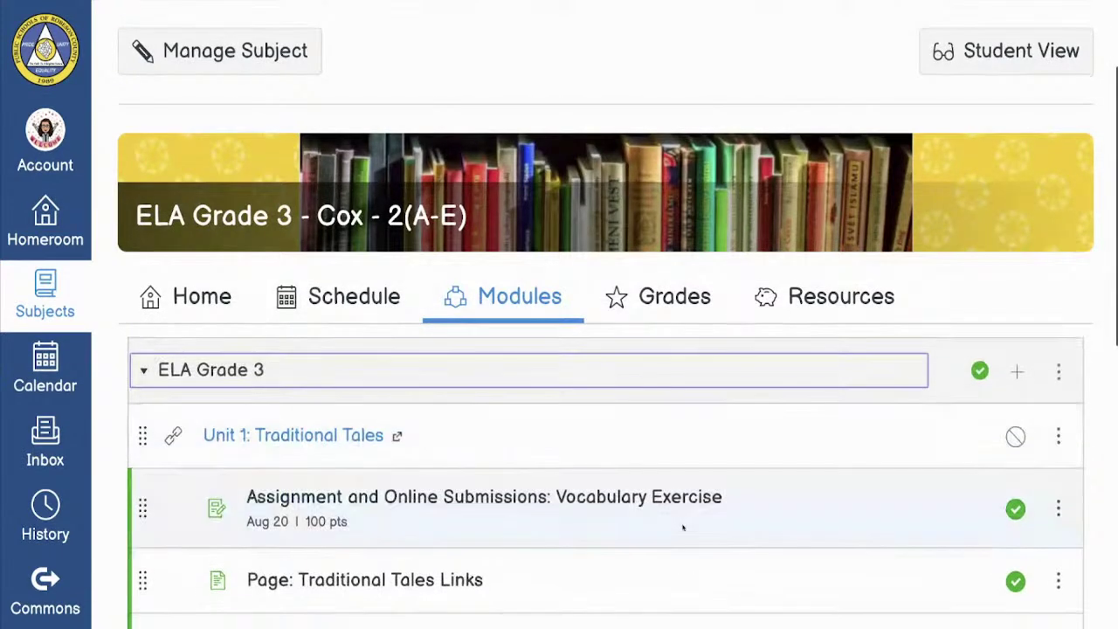
{"action": "left_click", "coordinate": [979, 371]}
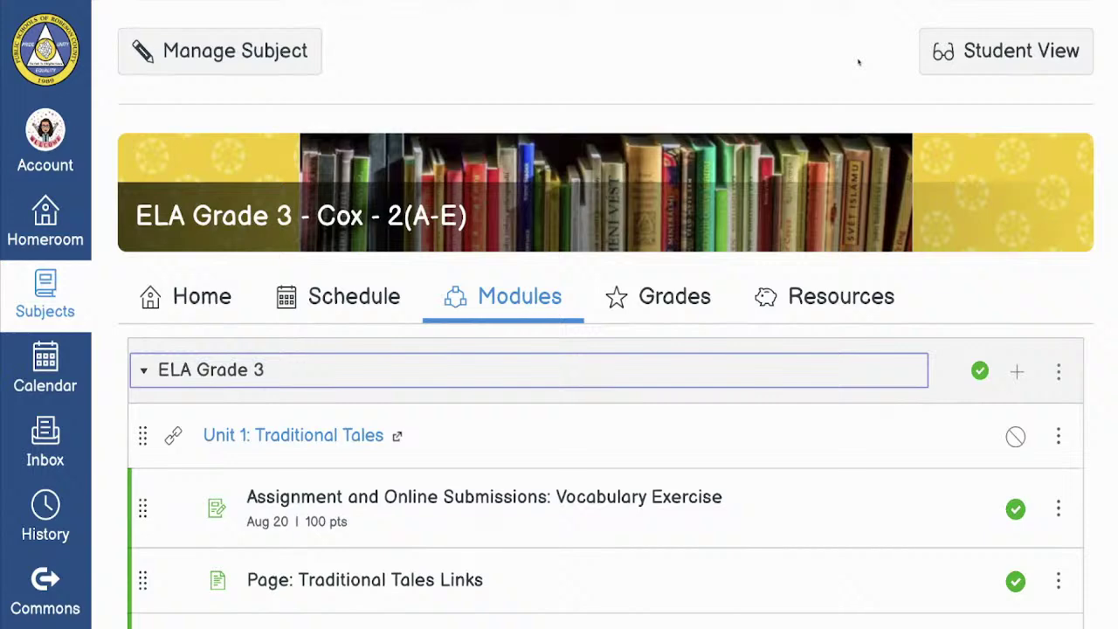
{"action": "left_click", "coordinate": [1005, 61]}
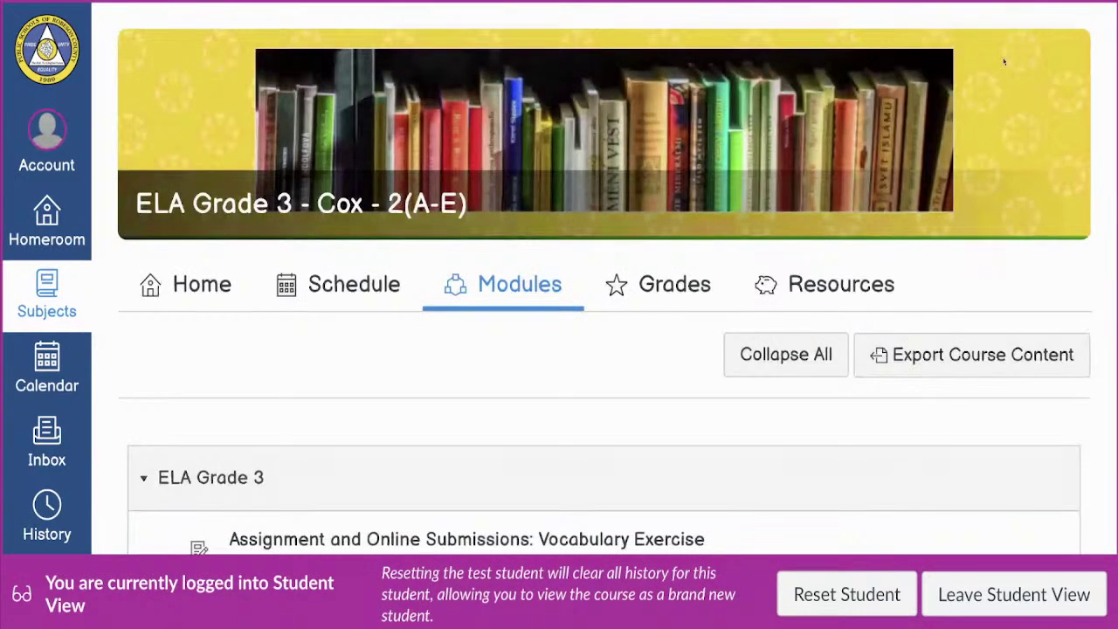
Examine which items of the ELA Grade 3 module students can see, and leave Student View.
{"action": "scroll", "coordinate": [684, 347], "scroll_direction": "down", "scroll_amount": 3}
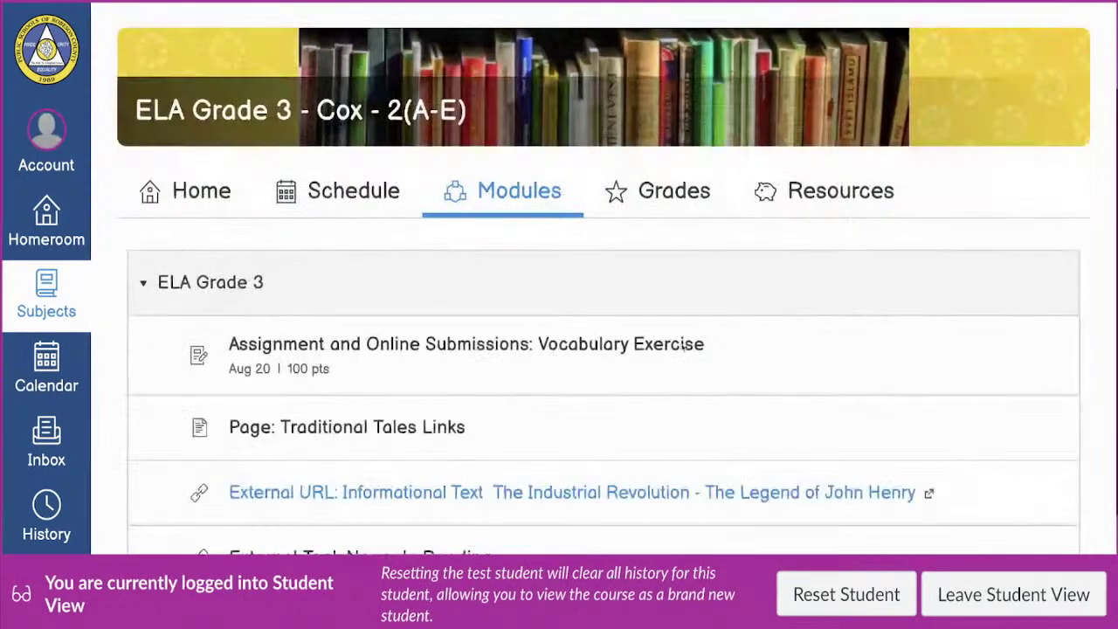
{"action": "scroll", "coordinate": [684, 347], "scroll_direction": "down", "scroll_amount": 2}
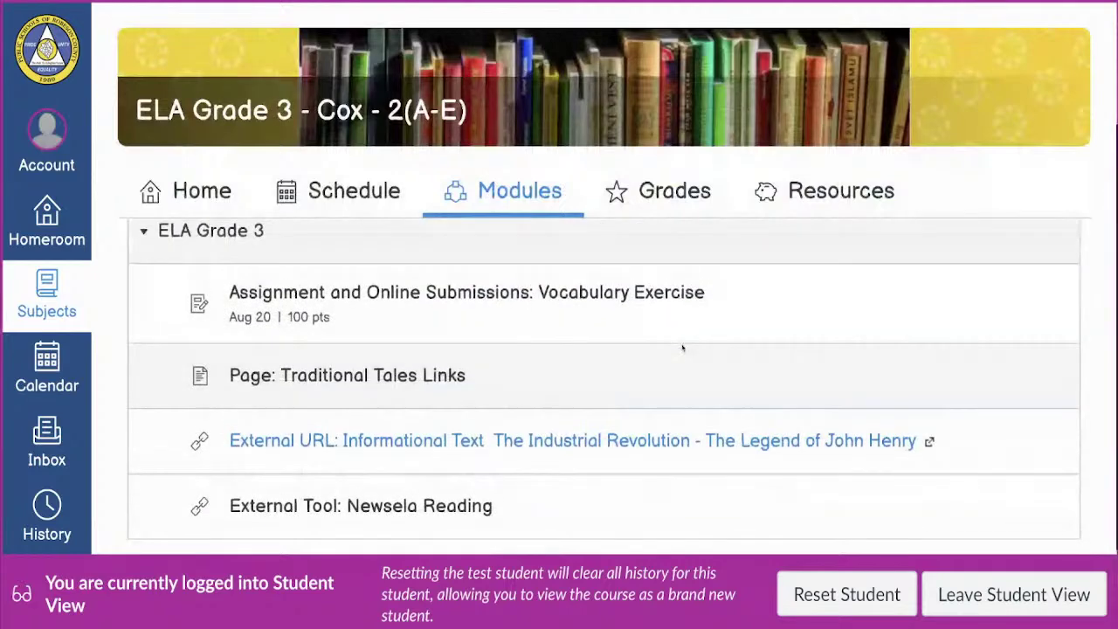
{"action": "scroll", "coordinate": [683, 347], "scroll_direction": "up", "scroll_amount": 1}
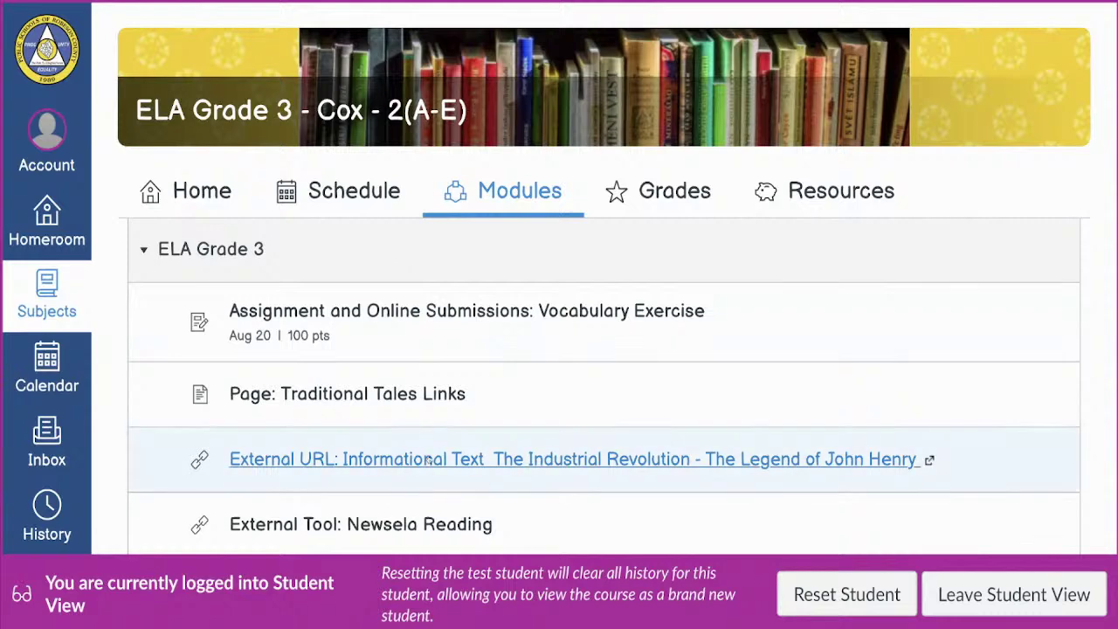
{"action": "scroll", "coordinate": [429, 459], "scroll_direction": "down", "scroll_amount": 1}
{"action": "scroll", "coordinate": [429, 460], "scroll_direction": "down", "scroll_amount": 2}
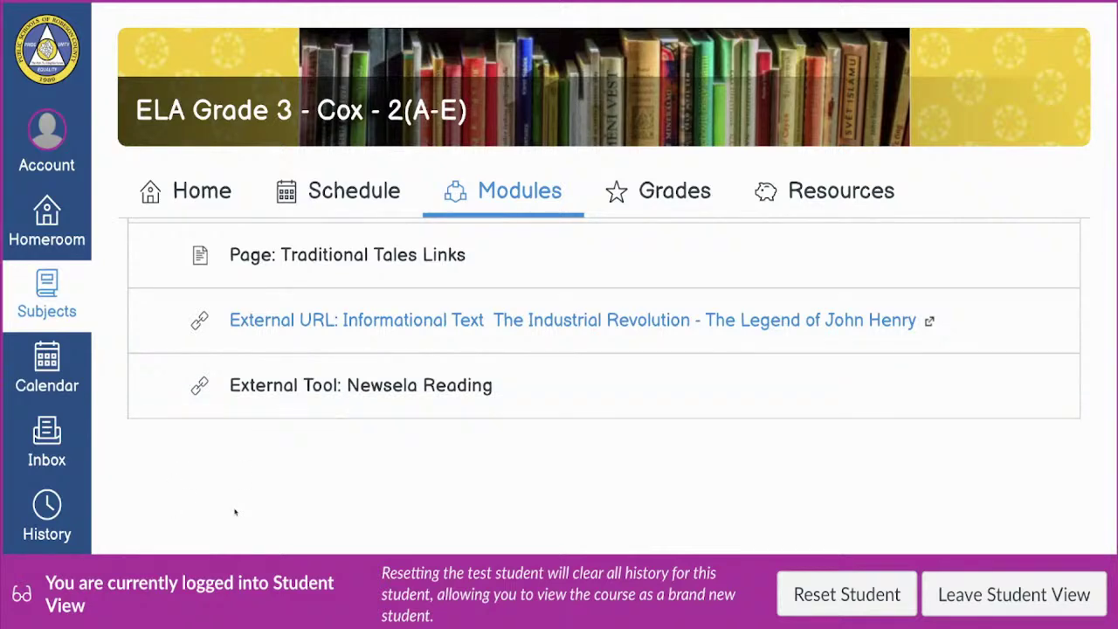
{"action": "scroll", "coordinate": [234, 512], "scroll_direction": "up", "scroll_amount": 3}
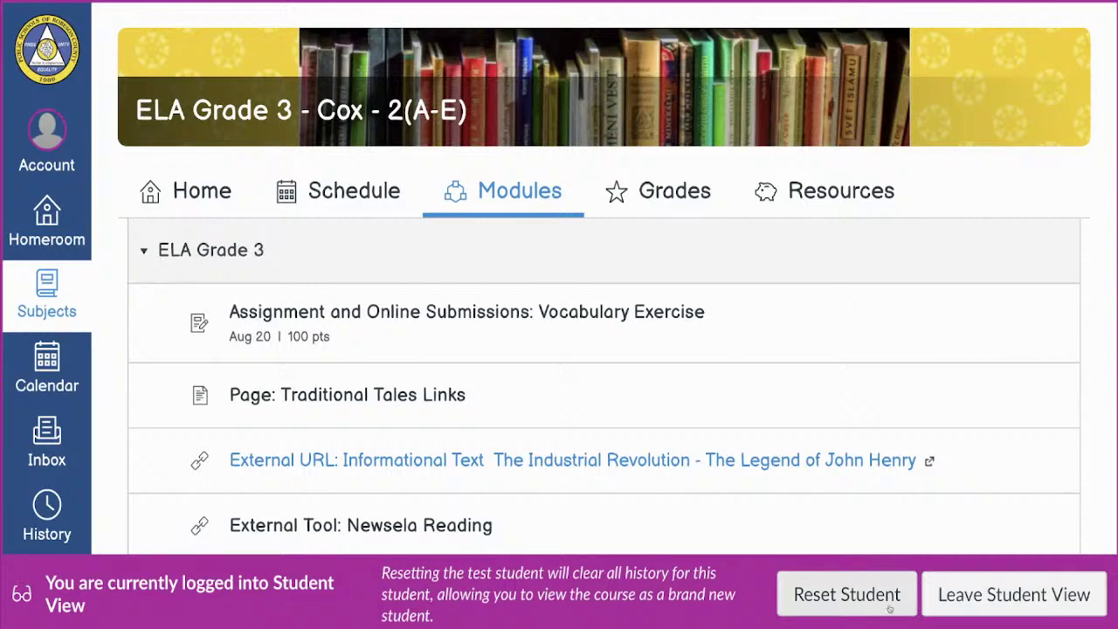
{"action": "left_click", "coordinate": [1060, 611]}
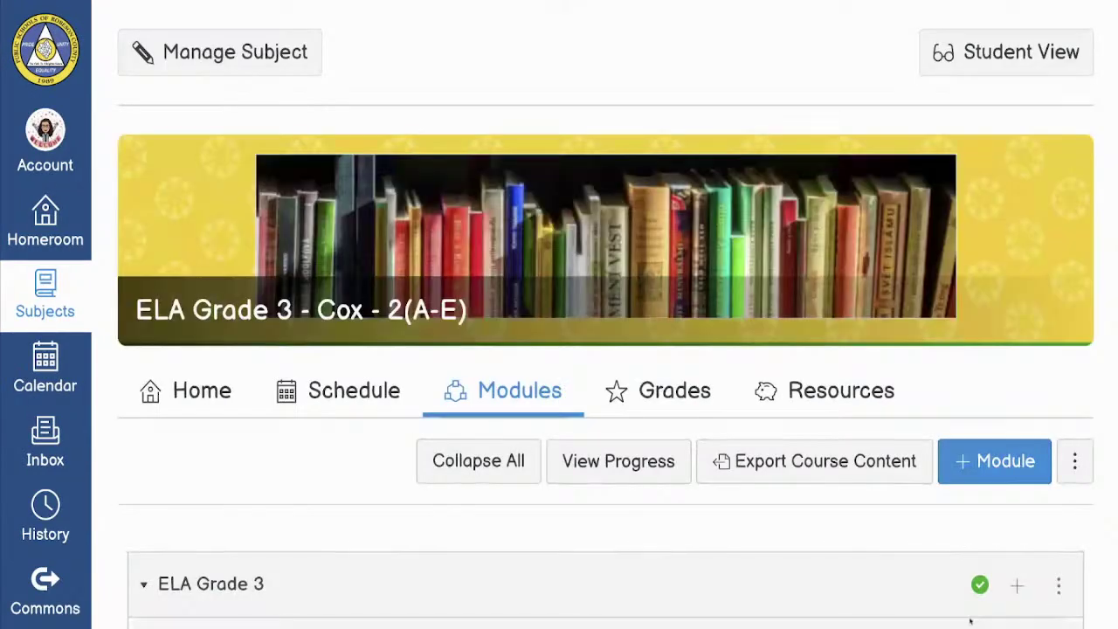
Look over the first ELA Grade 3 module items in the teacher's view and collapse the module.
{"action": "scroll", "coordinate": [863, 571], "scroll_direction": "down", "scroll_amount": 3}
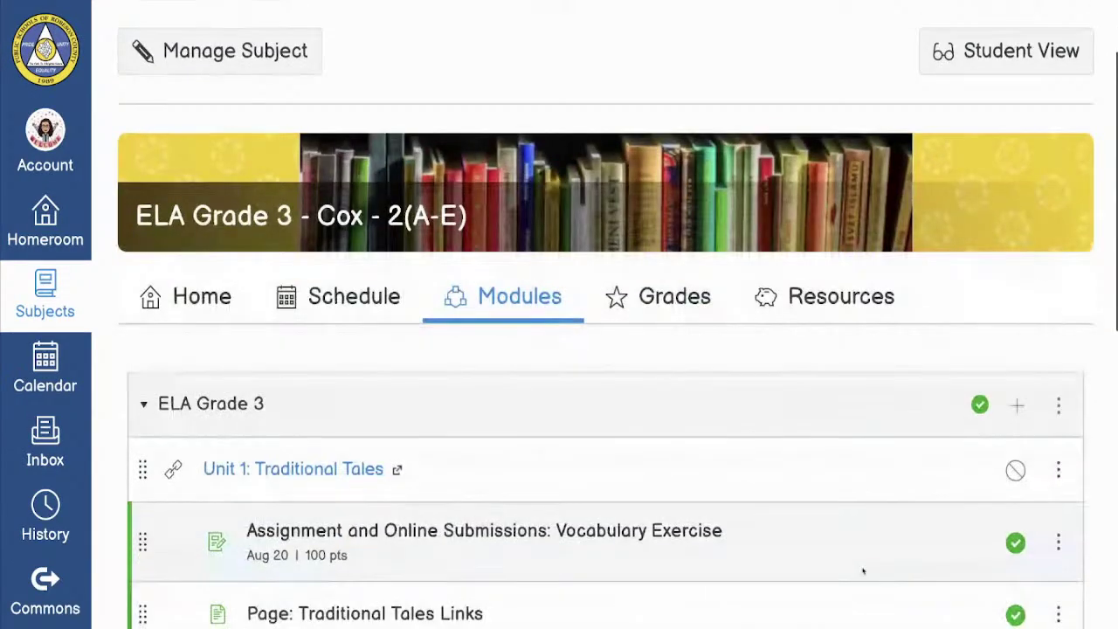
{"action": "scroll", "coordinate": [863, 571], "scroll_direction": "down", "scroll_amount": 1}
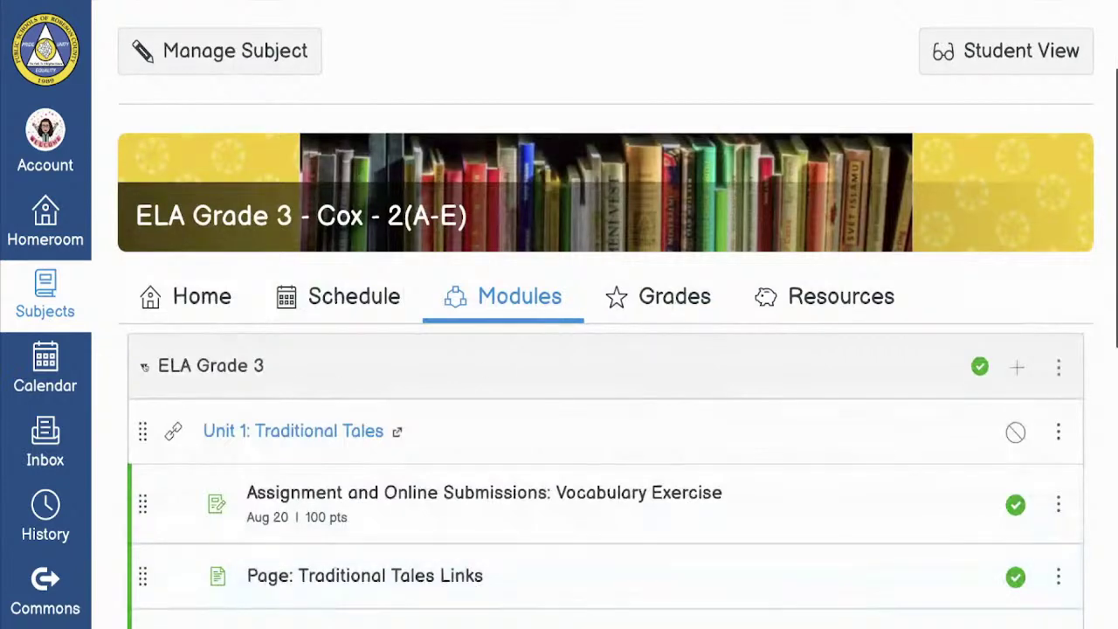
{"action": "left_click", "coordinate": [144, 367]}
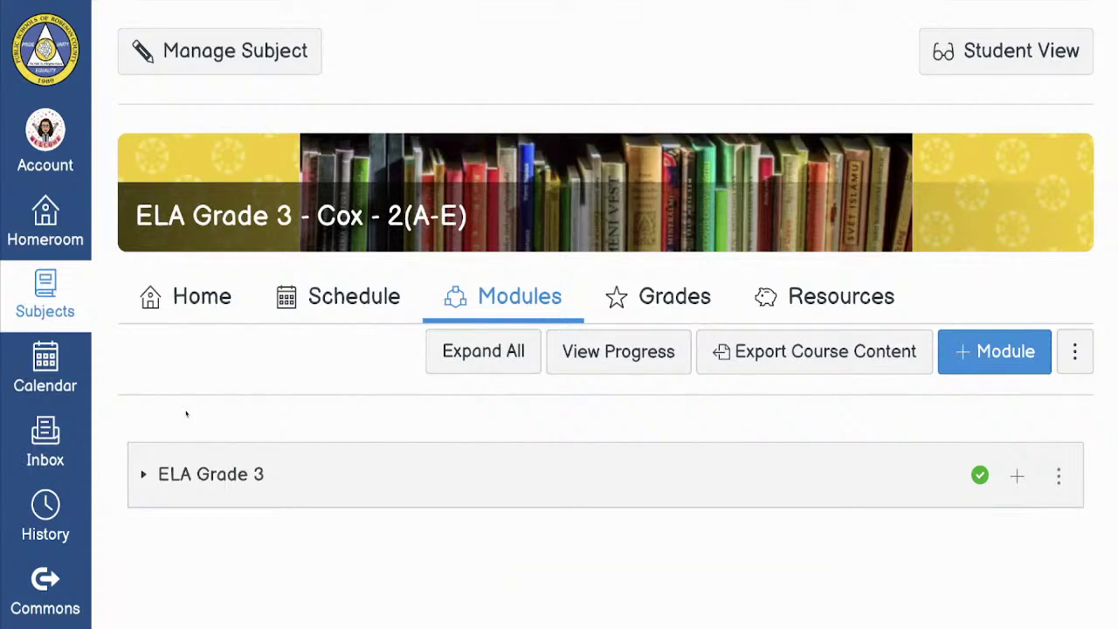
Return to the homeroom dashboard and find the Grade 3 sandbox among the published courses.
{"action": "left_click", "coordinate": [48, 222]}
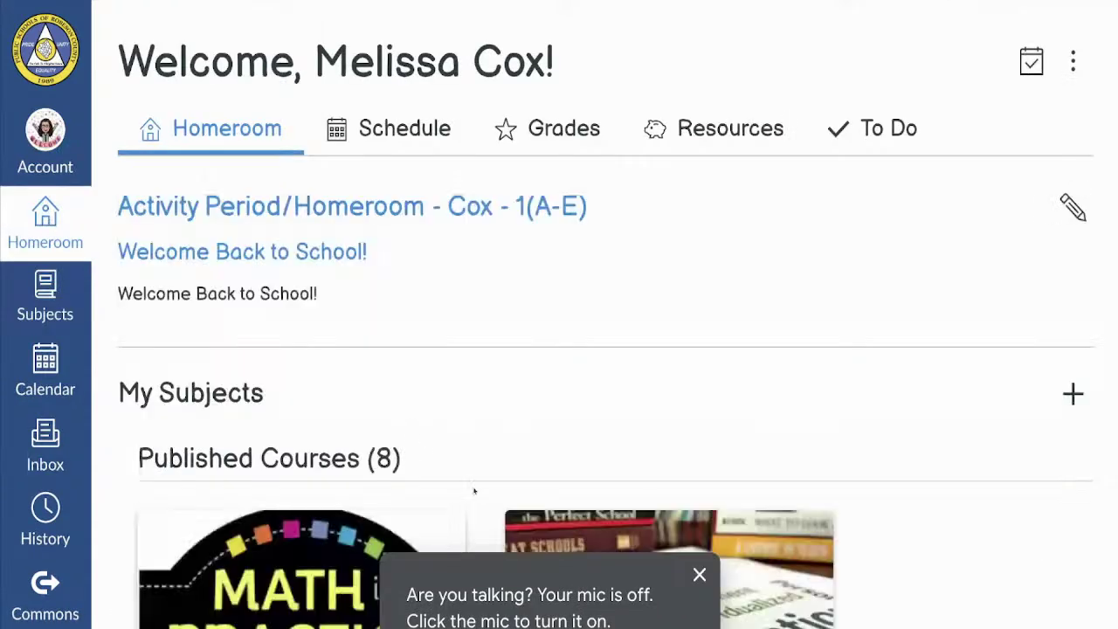
{"action": "scroll", "coordinate": [474, 491], "scroll_direction": "down", "scroll_amount": 8}
{"action": "scroll", "coordinate": [474, 491], "scroll_direction": "down", "scroll_amount": 2}
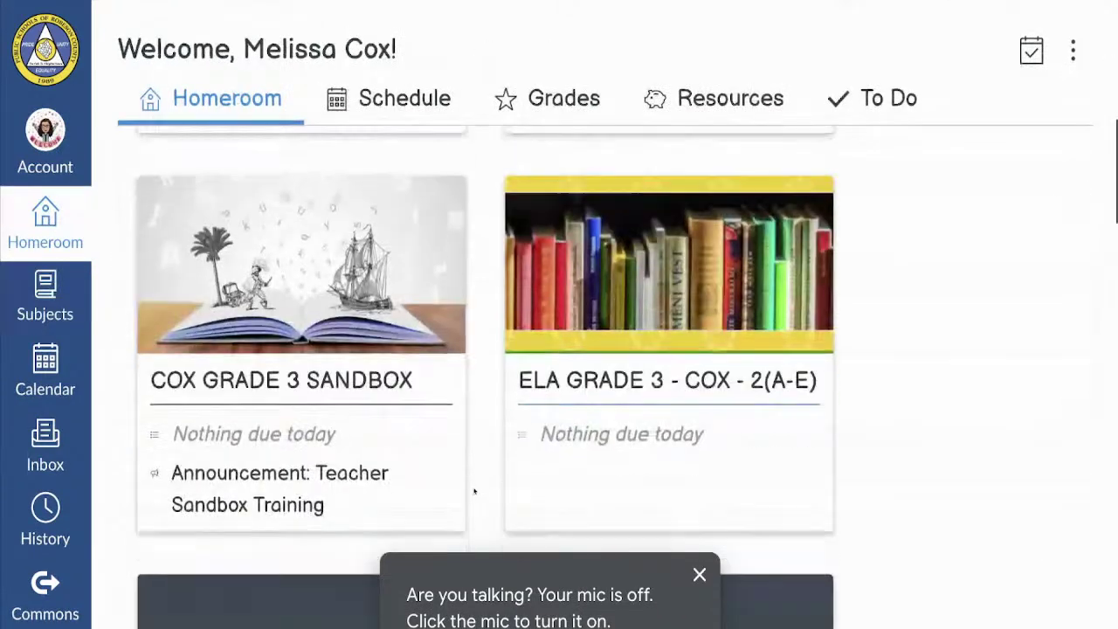